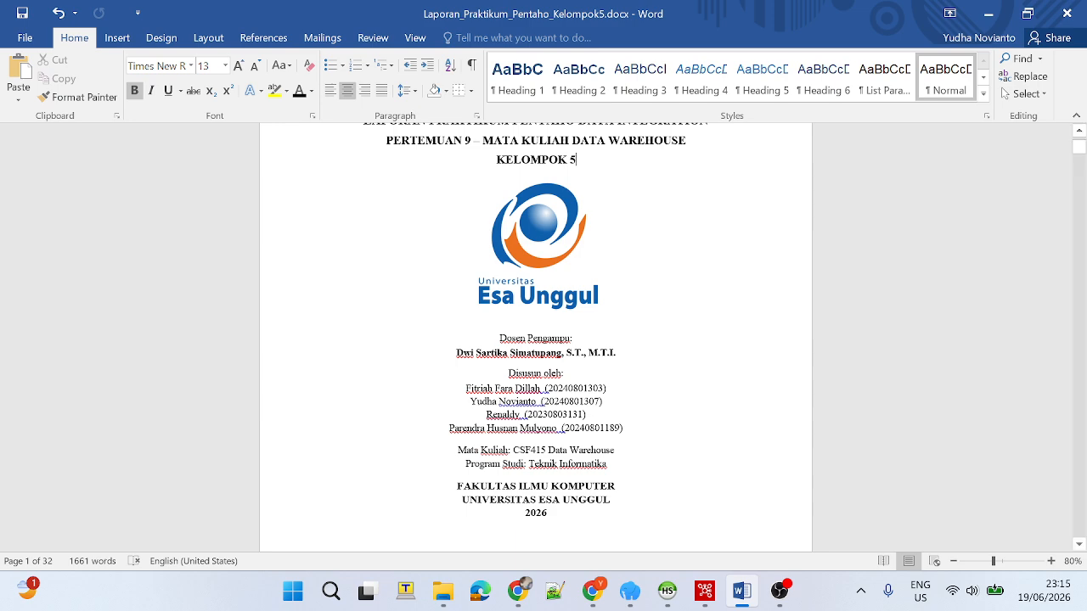
Switch to Spoon and preview the alamat.csv rows read by the CSV file input step of the task1_csv_to_xml transformation.
left_click(707, 592)
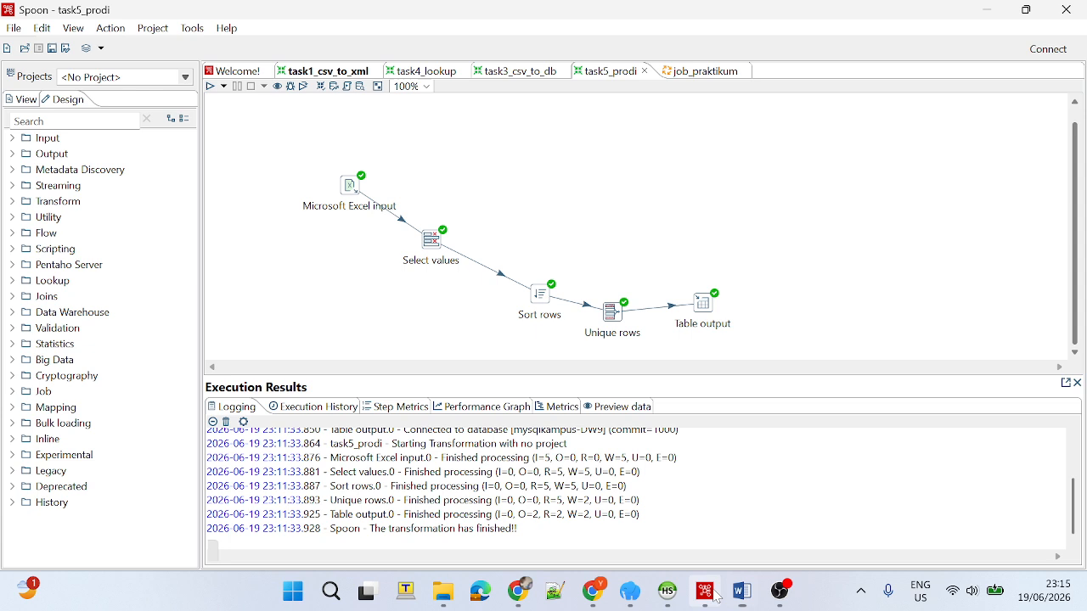
left_click(308, 71)
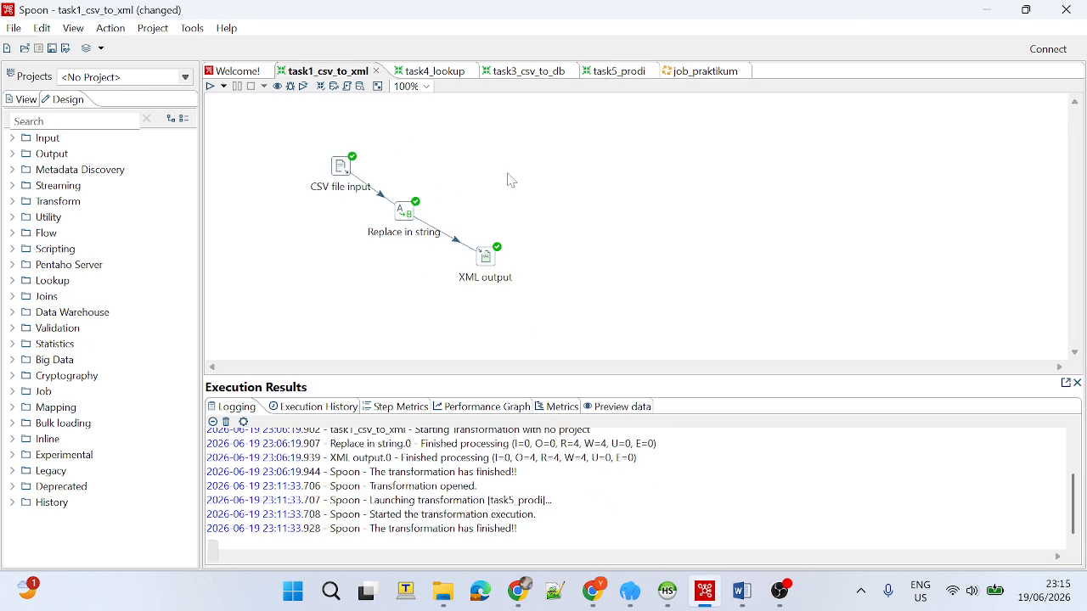
double_click(344, 168)
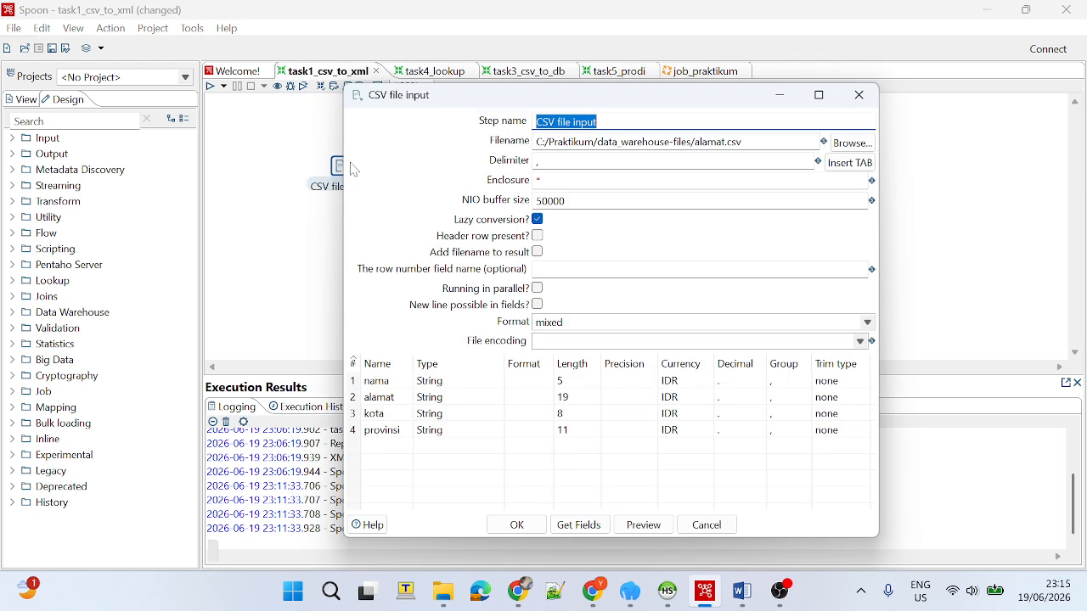
left_click_drag(745, 142, 695, 141)
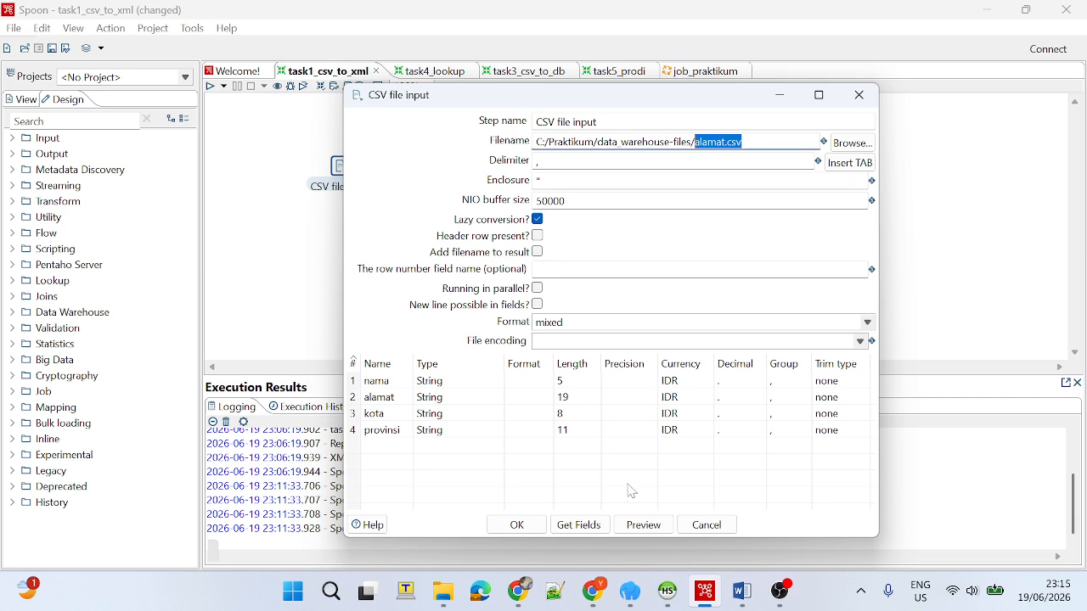
left_click(648, 527)
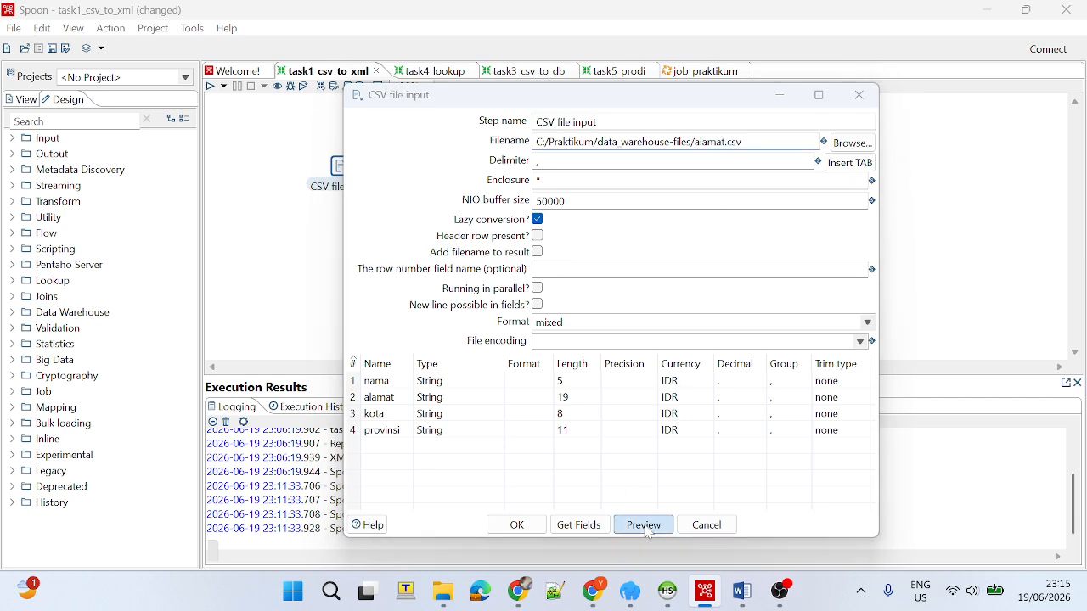
left_click(625, 353)
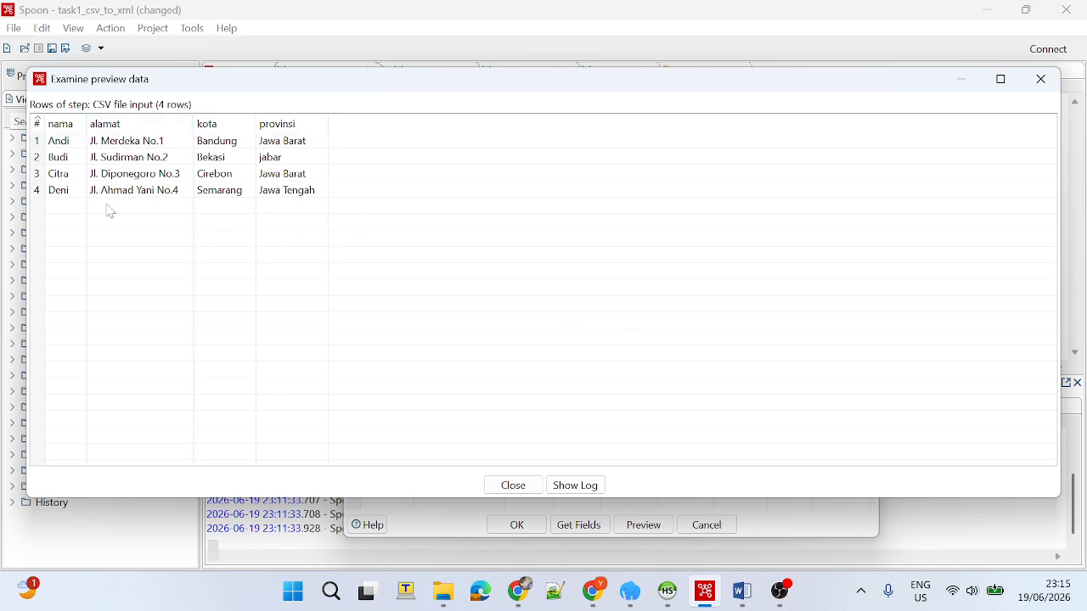
left_click_drag(451, 92, 453, 197)
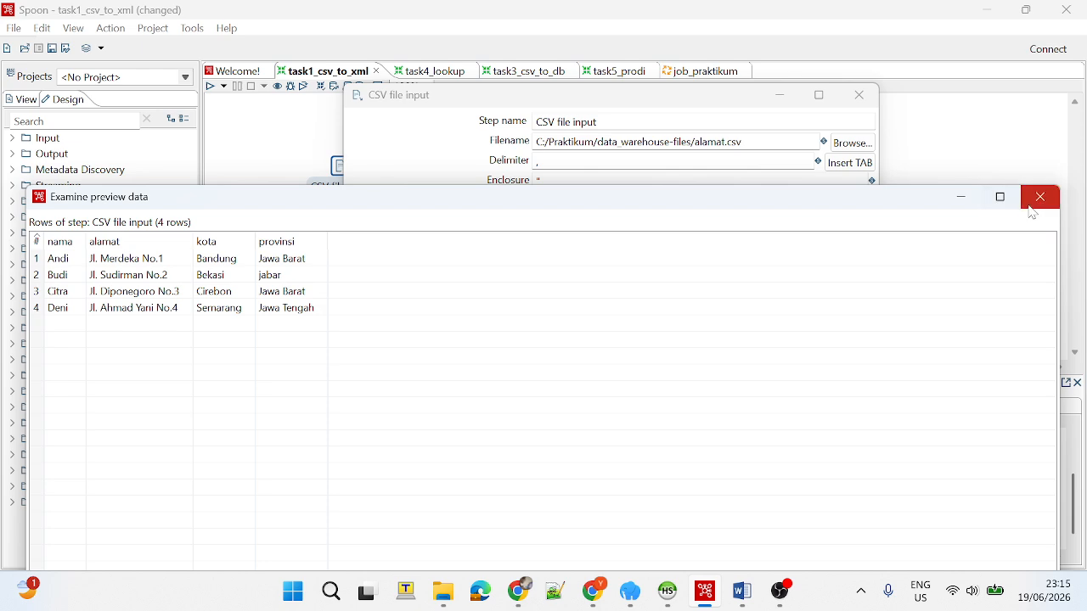
left_click(1036, 202)
left_click(713, 525)
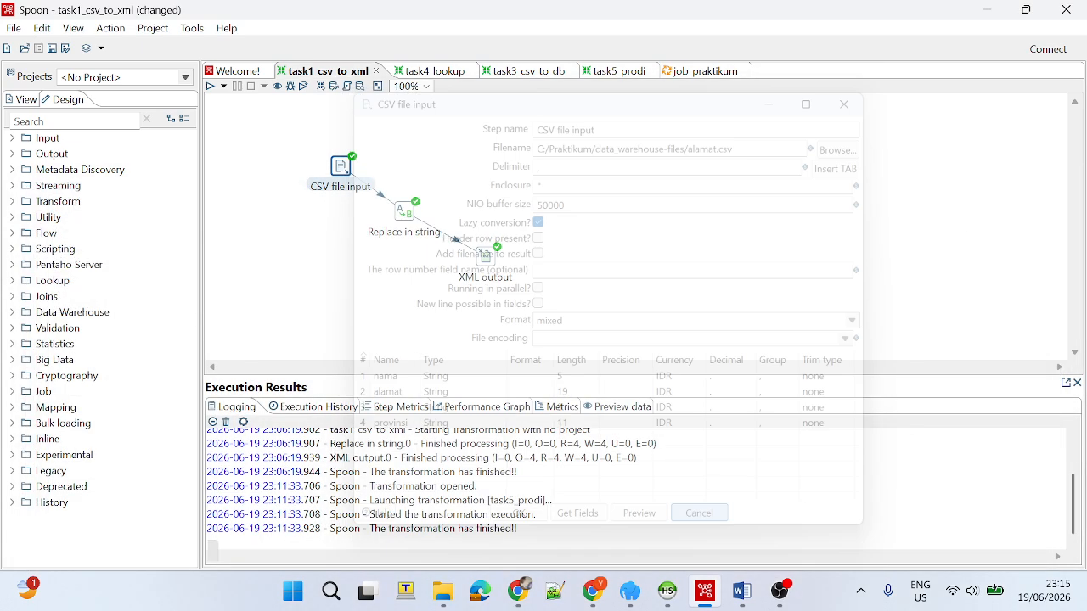
Run the task1_csv_to_xml transformation, saving its changes.
left_click(210, 86)
left_click(663, 442)
left_click(641, 302)
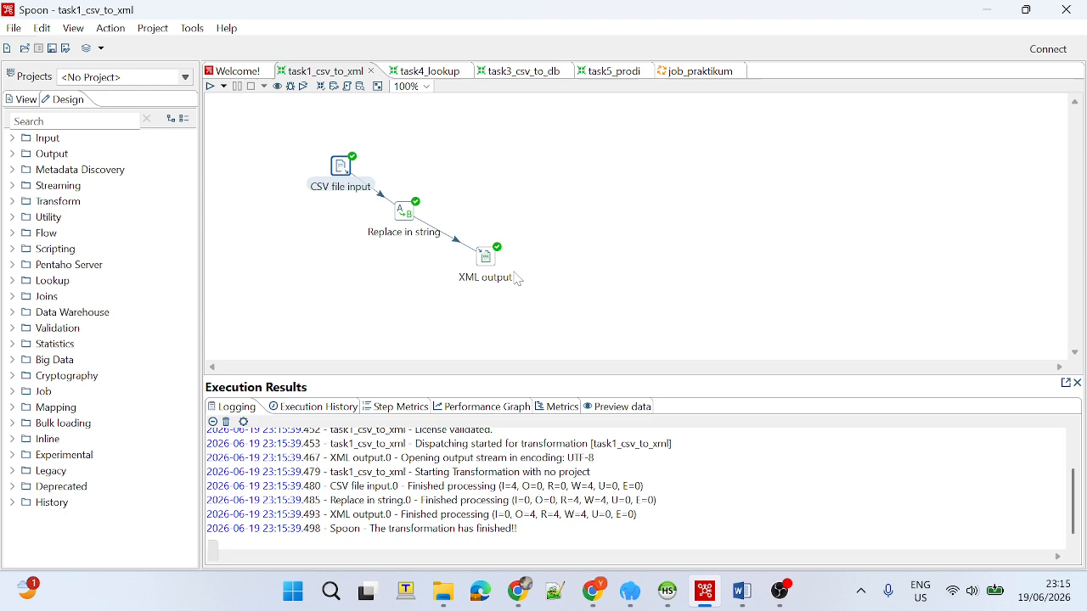
Switch to File Explorer and delete hasil.xml from the data_warehouse-files folder.
left_click(442, 592)
scroll(246, 331, "down", 5)
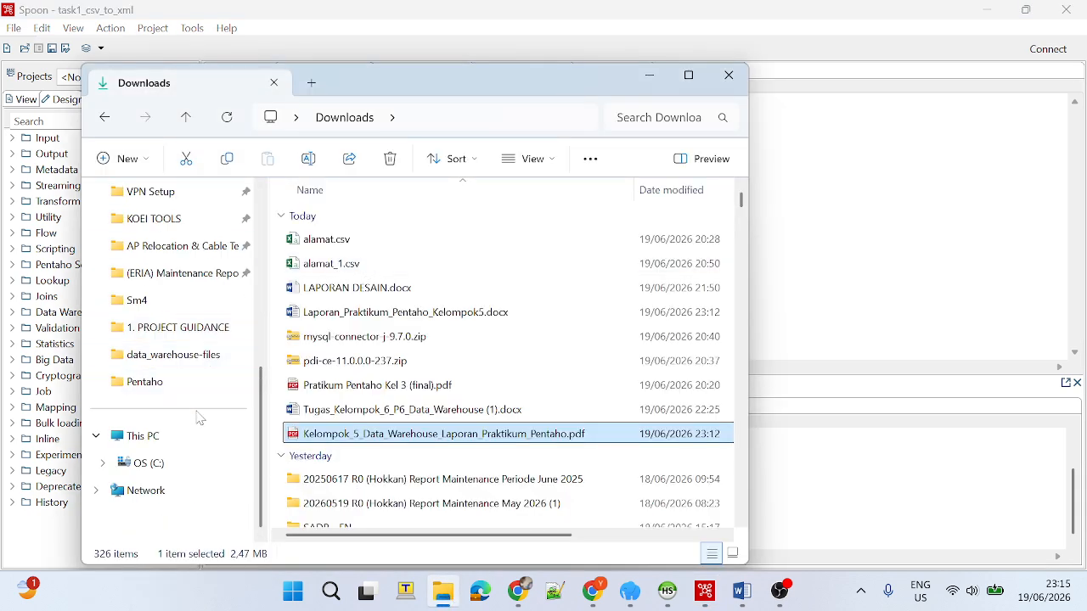
left_click(148, 461)
left_click(197, 357)
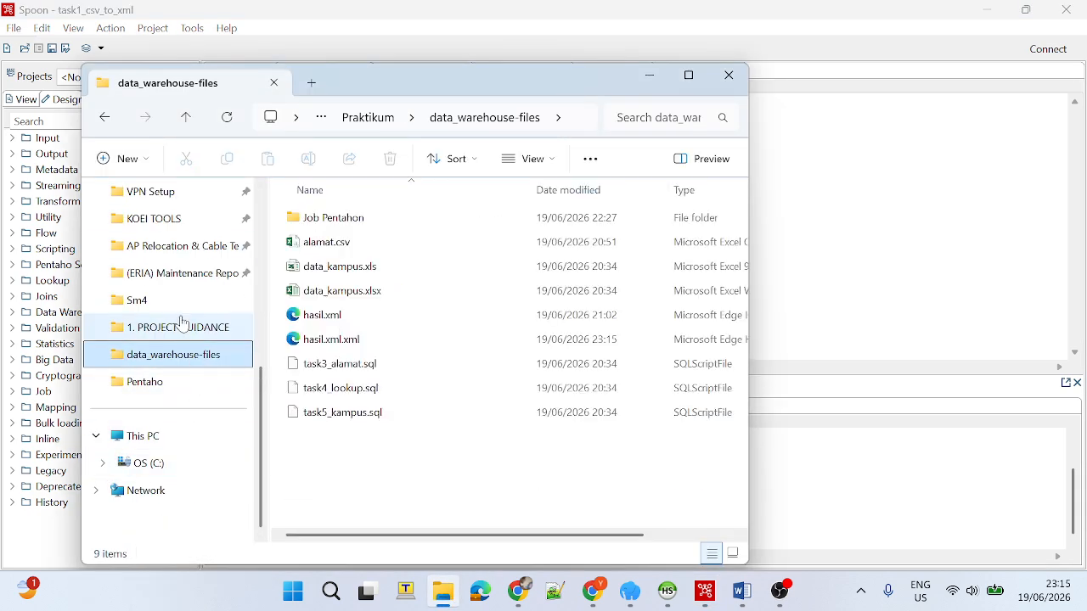
left_click(433, 341)
left_click(374, 317)
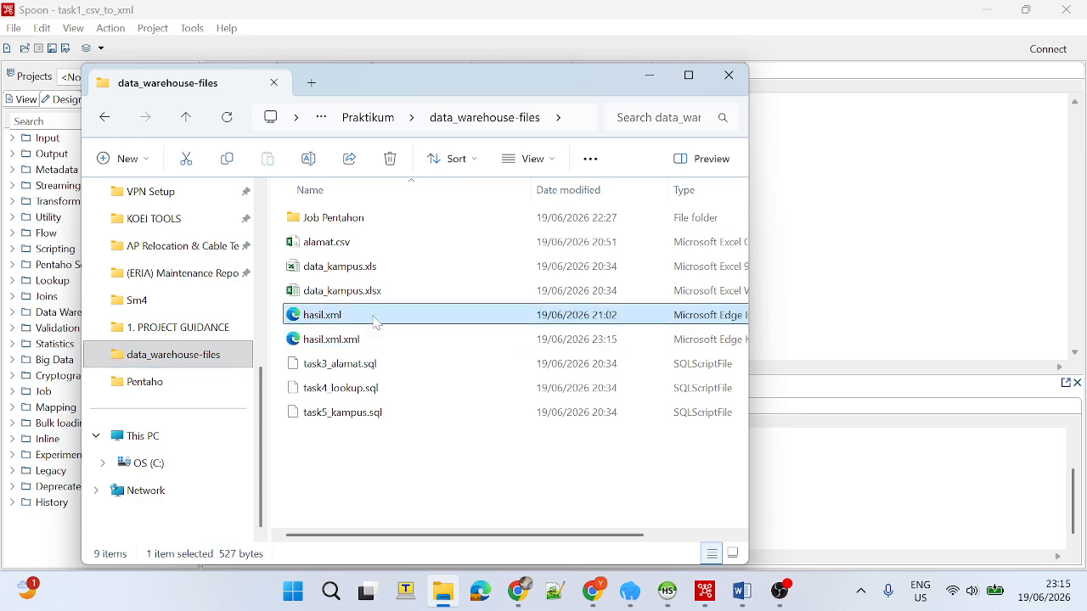
key("Delete")
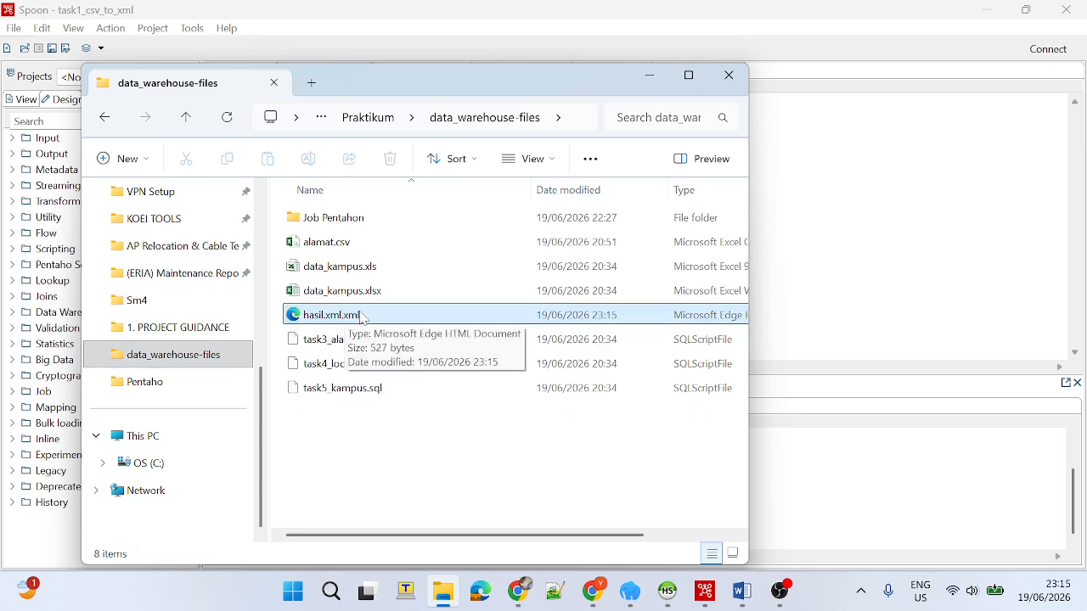
Open hasil.xml.xml in the browser, examine its row elements, and return to Spoon.
double_click(366, 317)
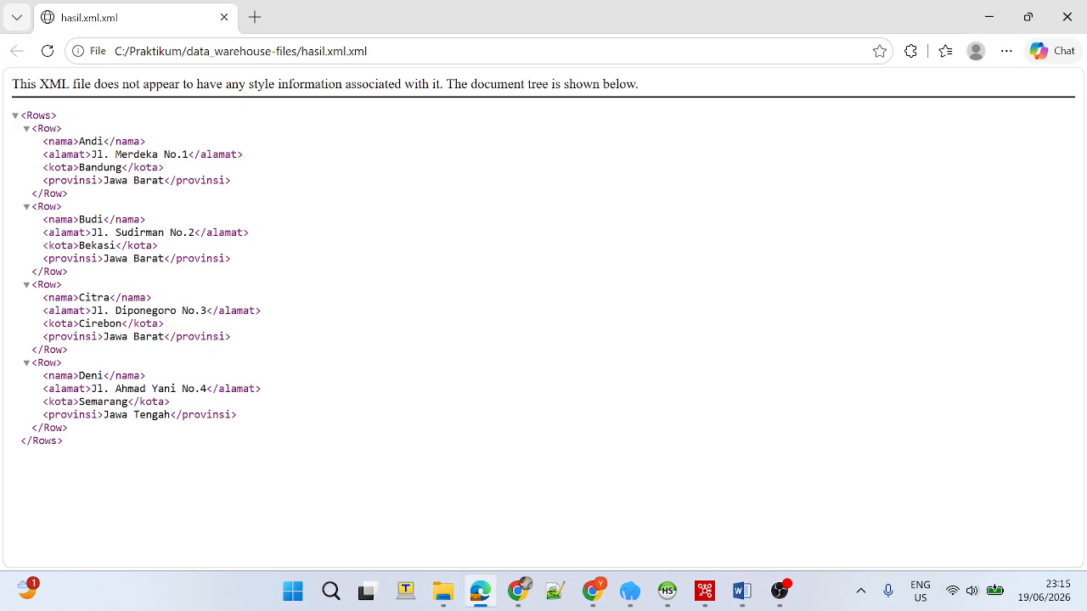
left_click_drag(194, 451, 17, 114)
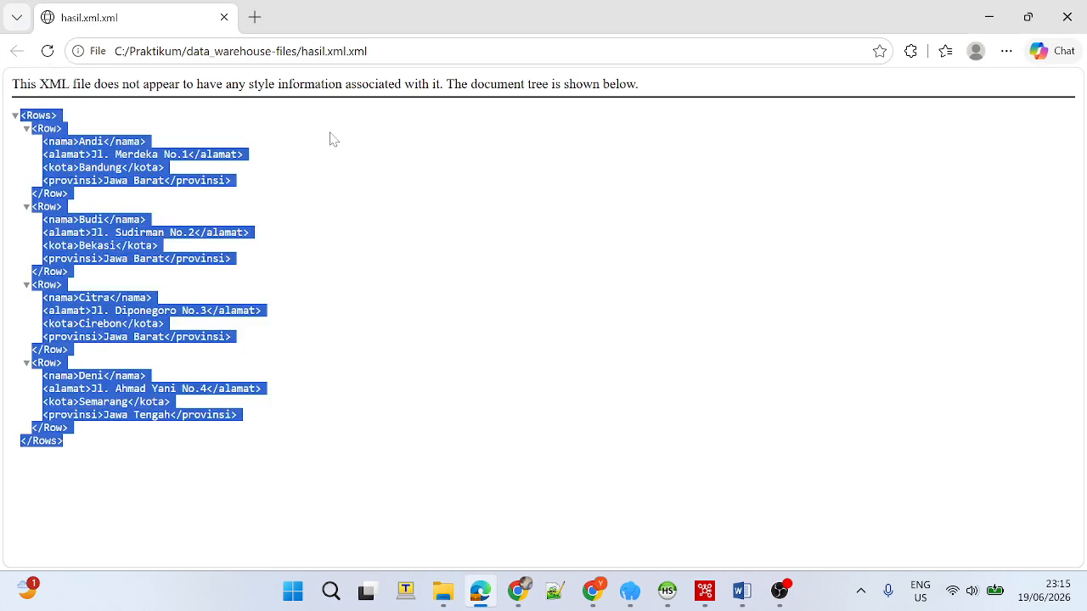
left_click(393, 204)
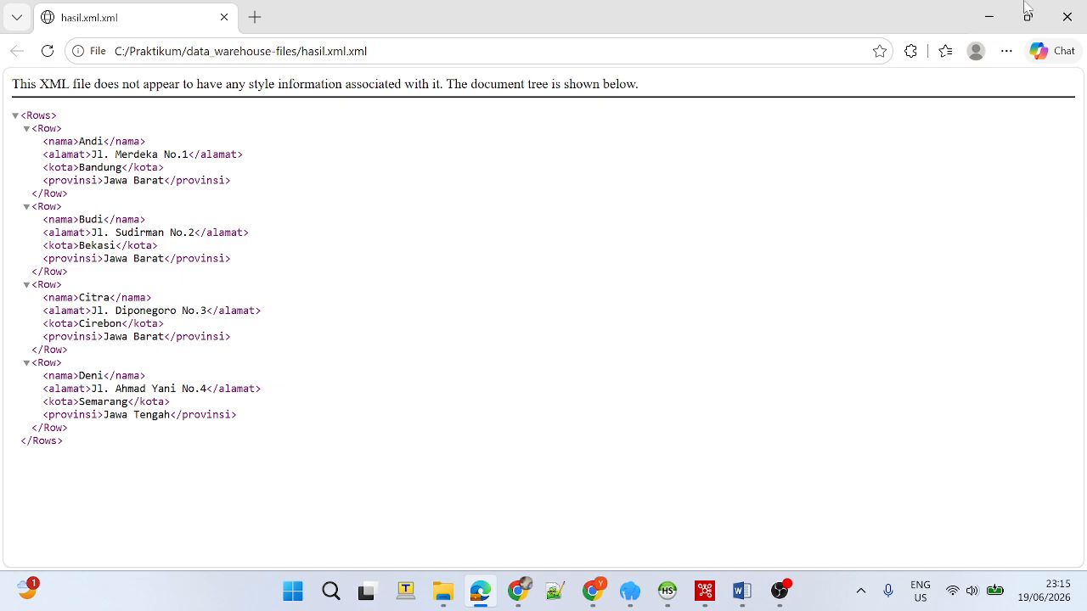
left_click(1073, 17)
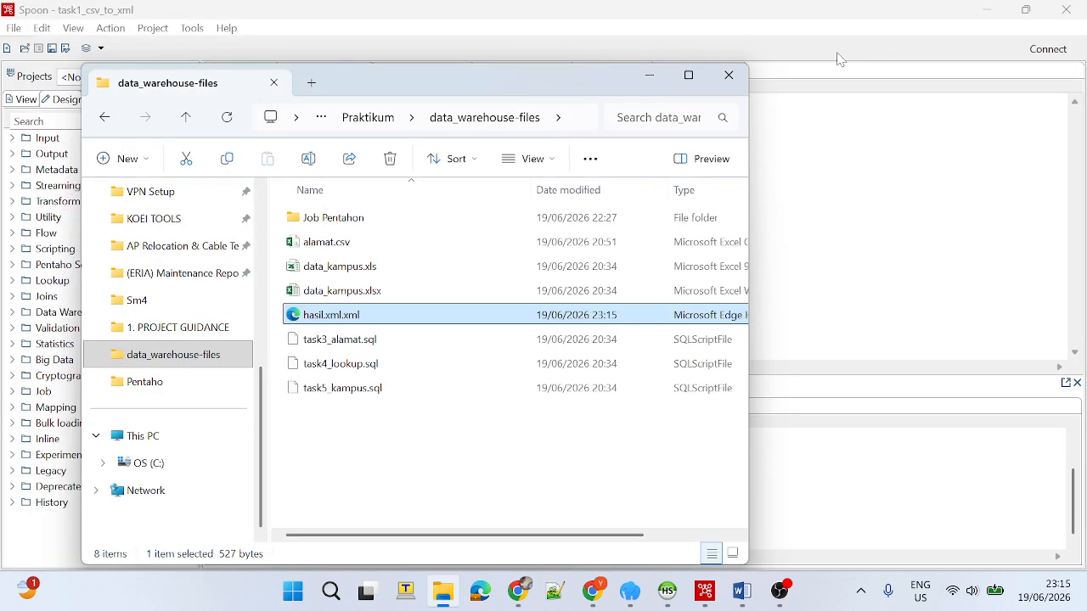
left_click(649, 76)
Quick-launch a preview of the XML output step and examine its rows.
right_click(492, 268)
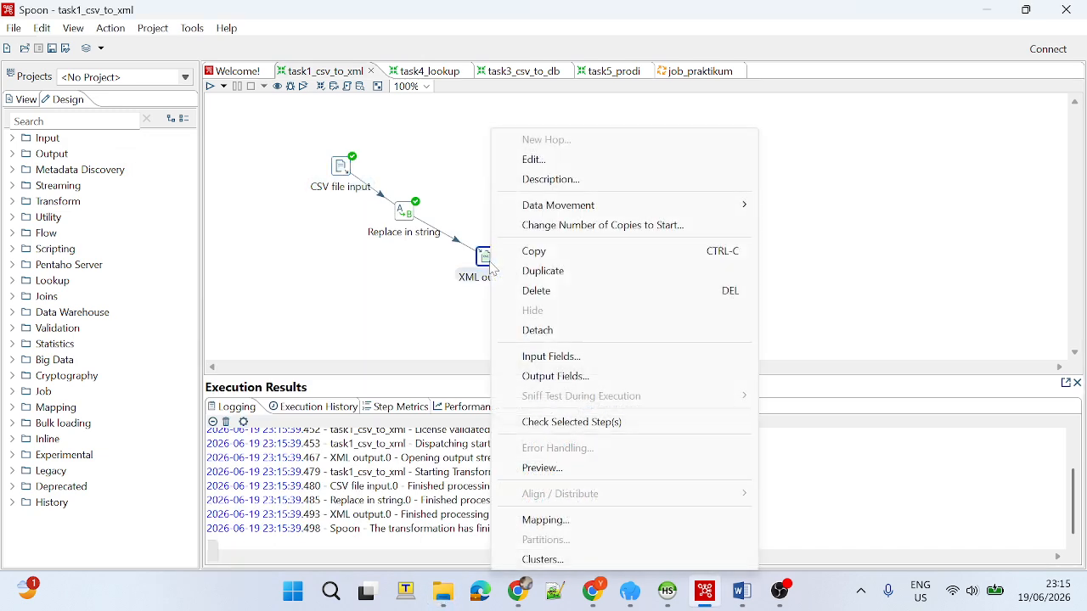
left_click(362, 331)
right_click(489, 265)
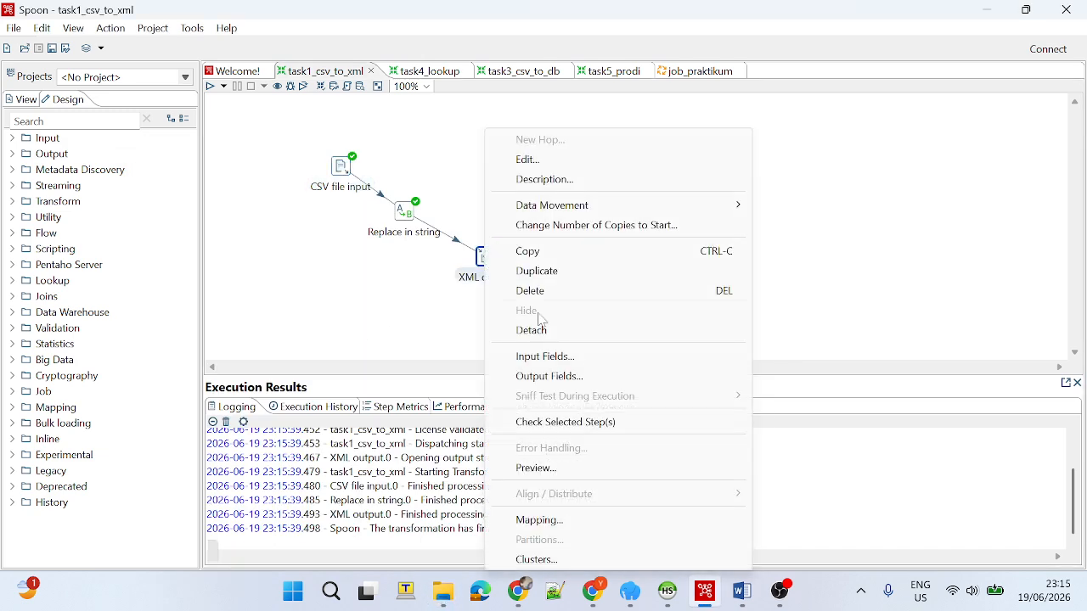
left_click(588, 470)
left_click(487, 360)
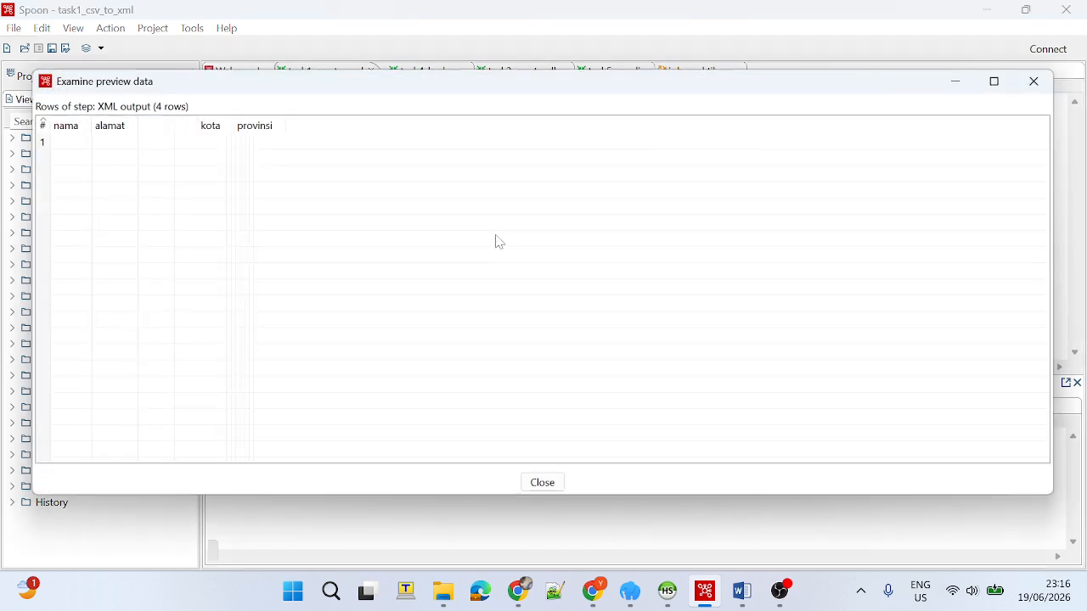
left_click(1041, 92)
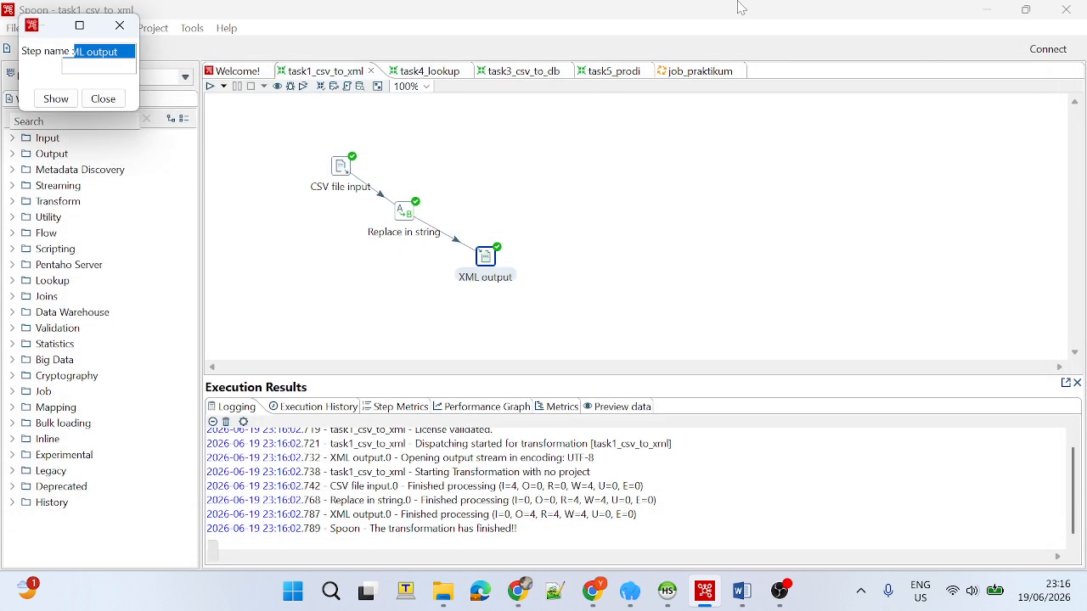
left_click(120, 25)
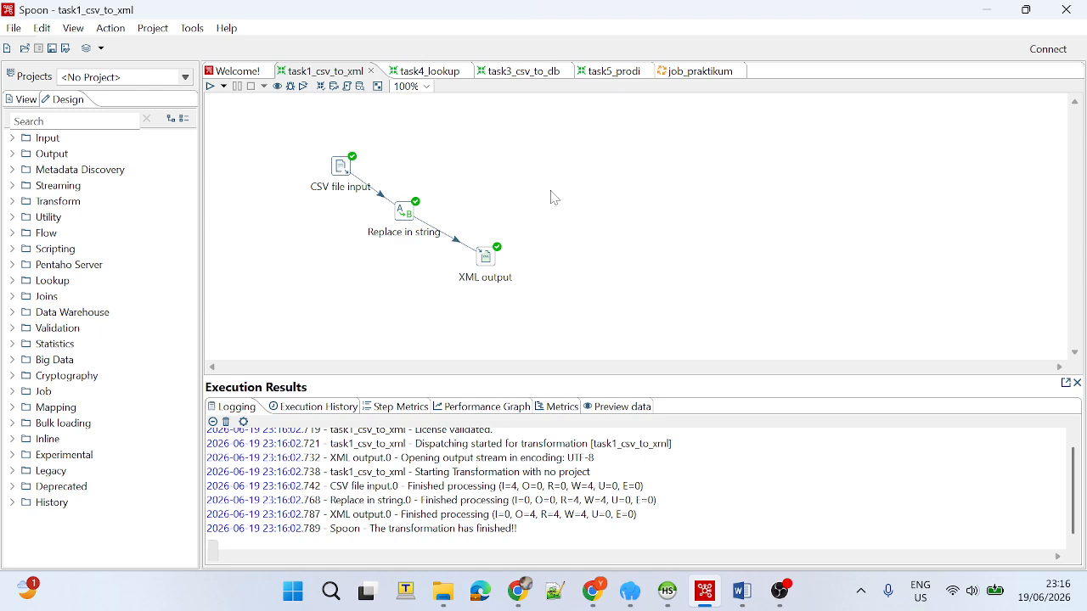
Preview the CSV file input step's rows again and check the provinsi value in the second row.
double_click(342, 168)
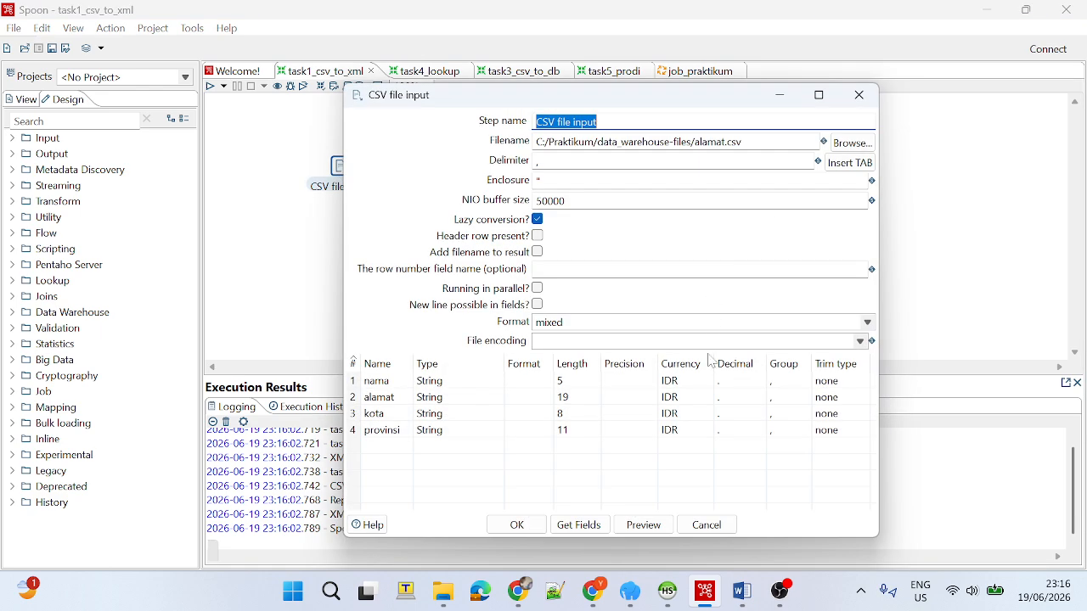
left_click(644, 525)
left_click(626, 355)
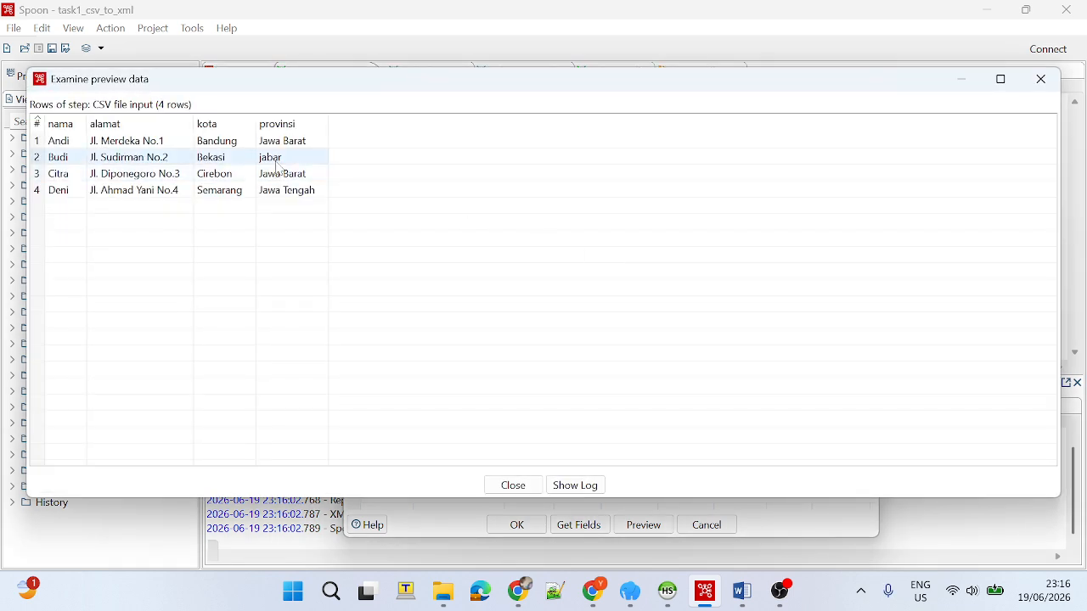
left_click(276, 163)
left_click(277, 159)
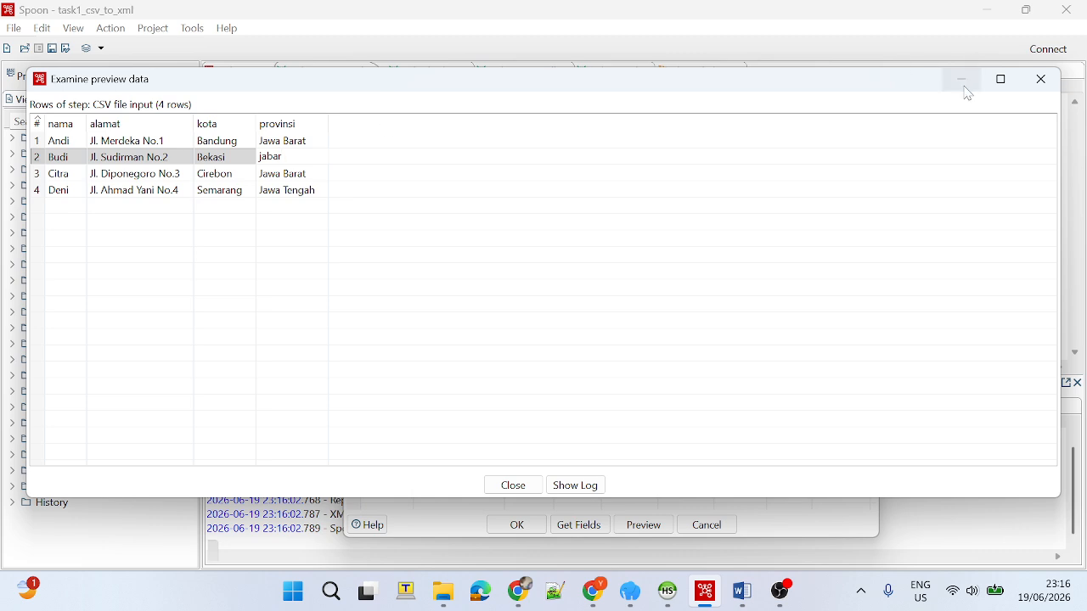
left_click(1040, 81)
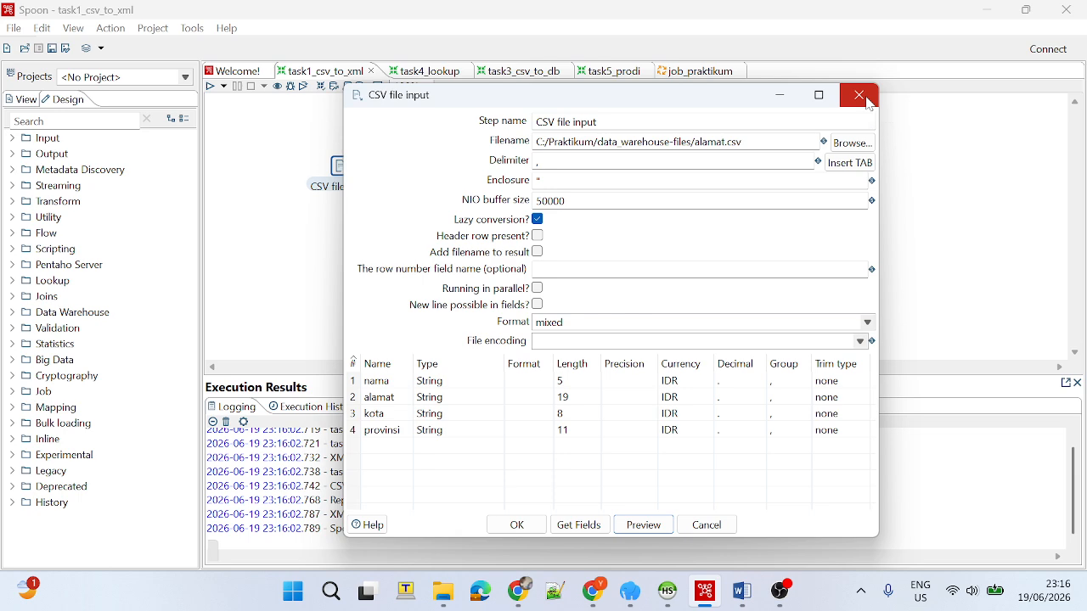
left_click(860, 95)
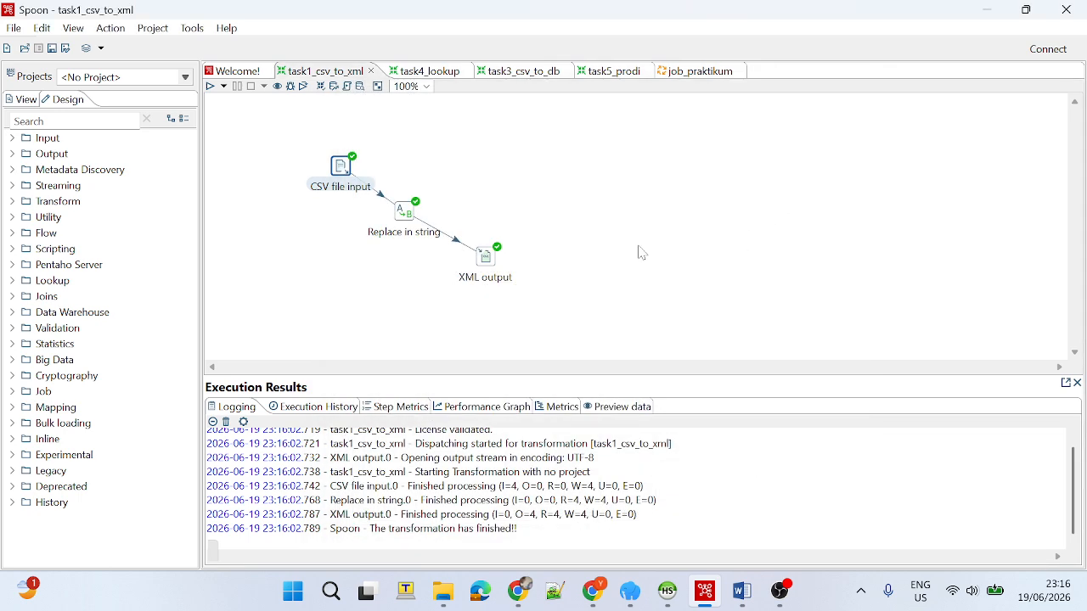
Review the Replace in string step's settings for the provinsi field without changing them.
left_click_drag(405, 215, 410, 221)
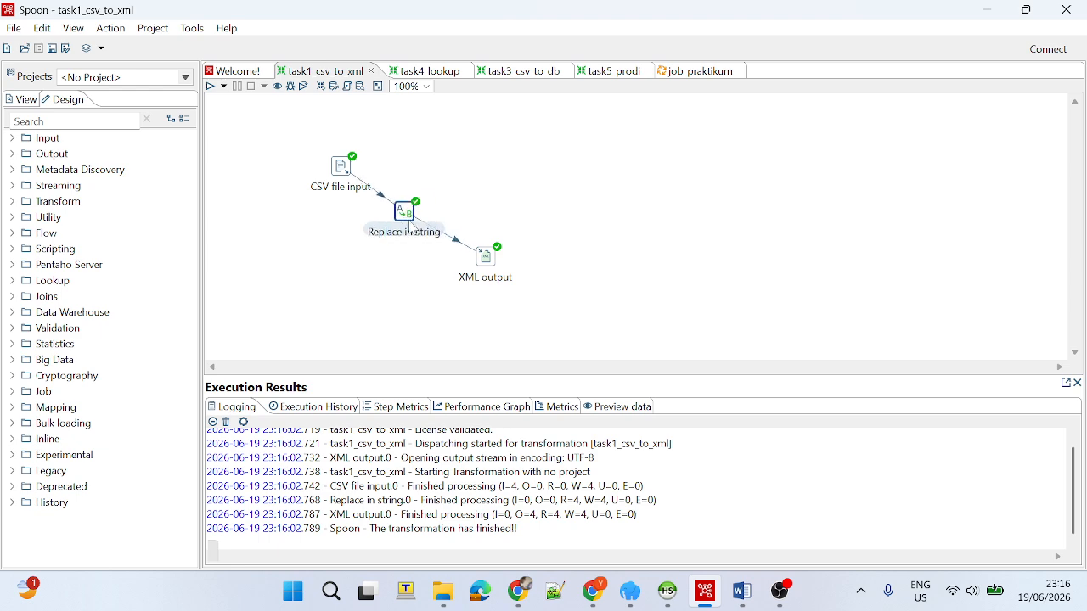
left_click(510, 159)
double_click(411, 221)
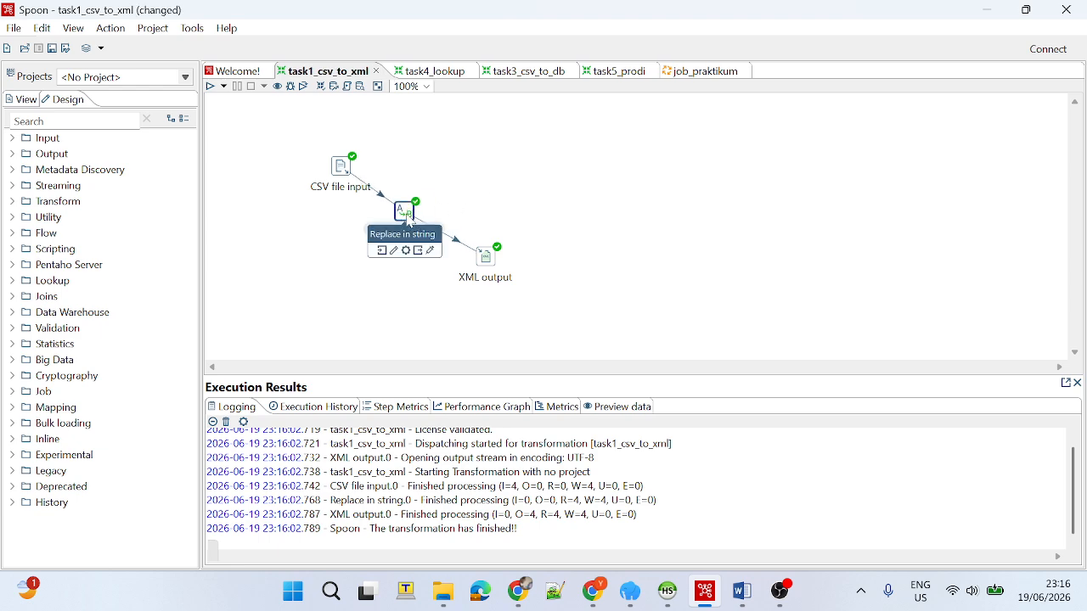
left_click_drag(352, 207, 342, 232)
left_click(265, 315)
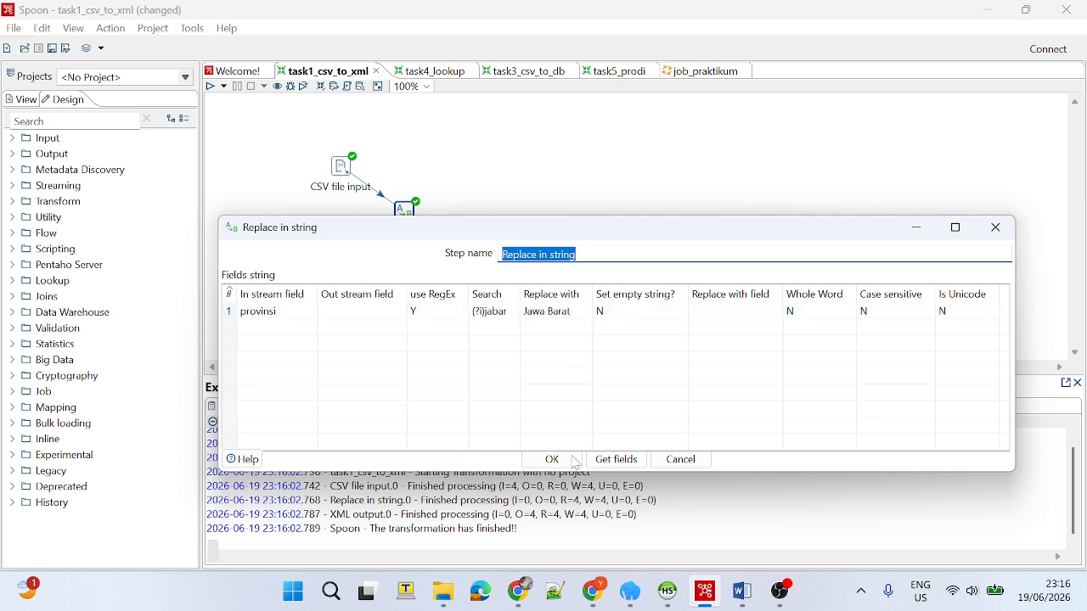
left_click(682, 461)
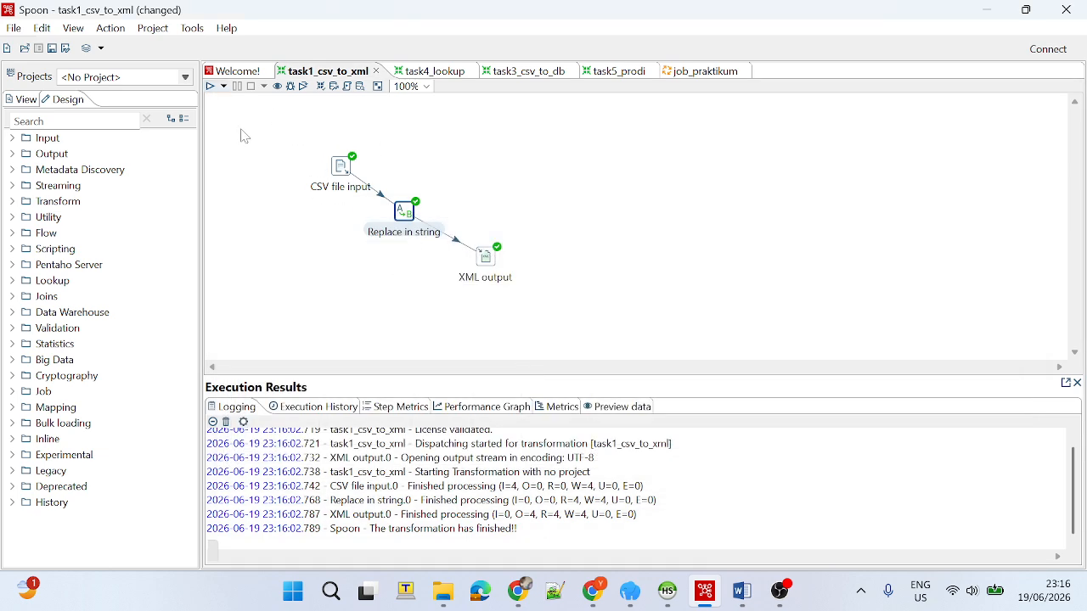
Save the modified task1_csv_to_xml transformation and run it again.
left_click(210, 86)
left_click(662, 441)
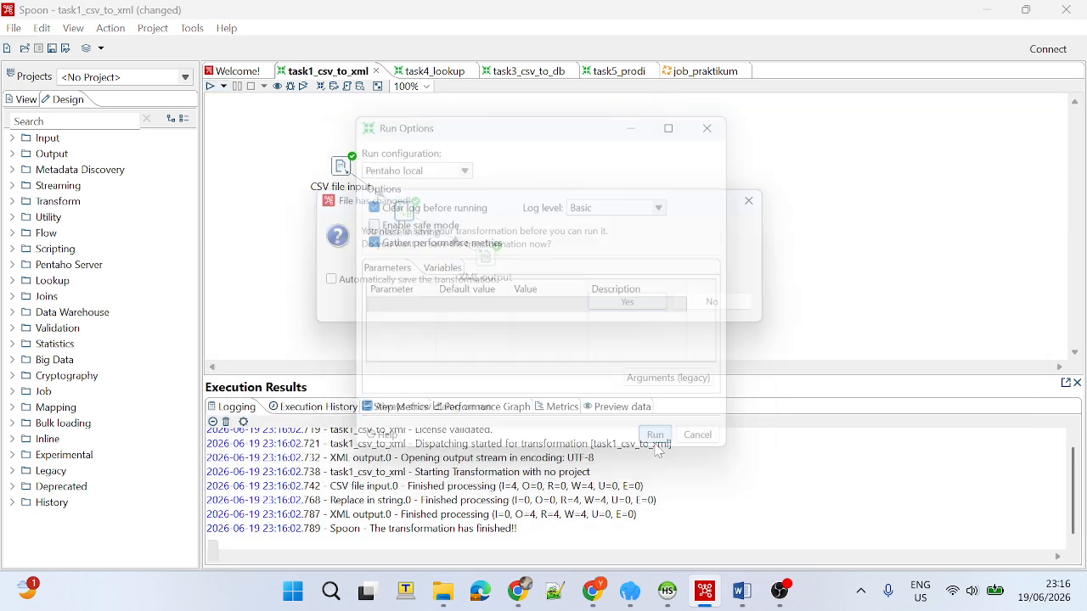
left_click(638, 306)
Preview the XML output step's rows again to check the provinsi values after the replacement.
right_click(489, 268)
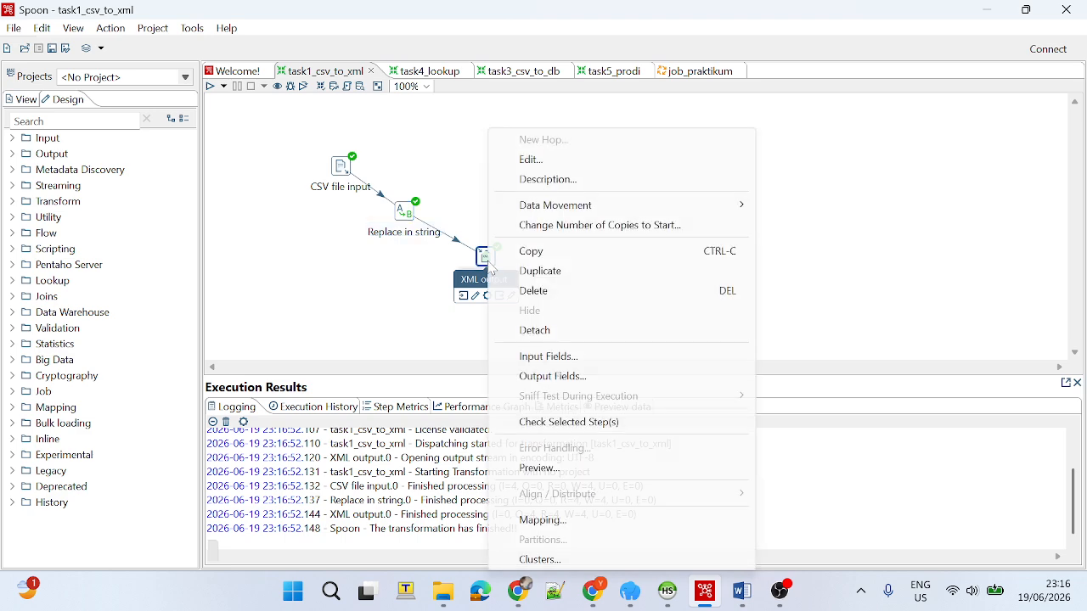
left_click(631, 468)
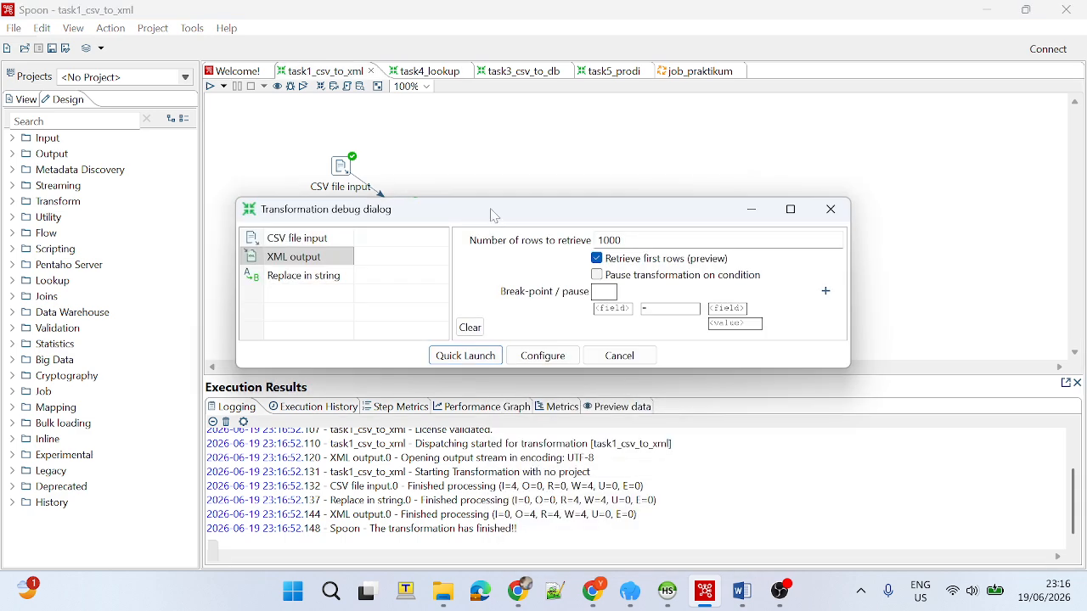
left_click(458, 355)
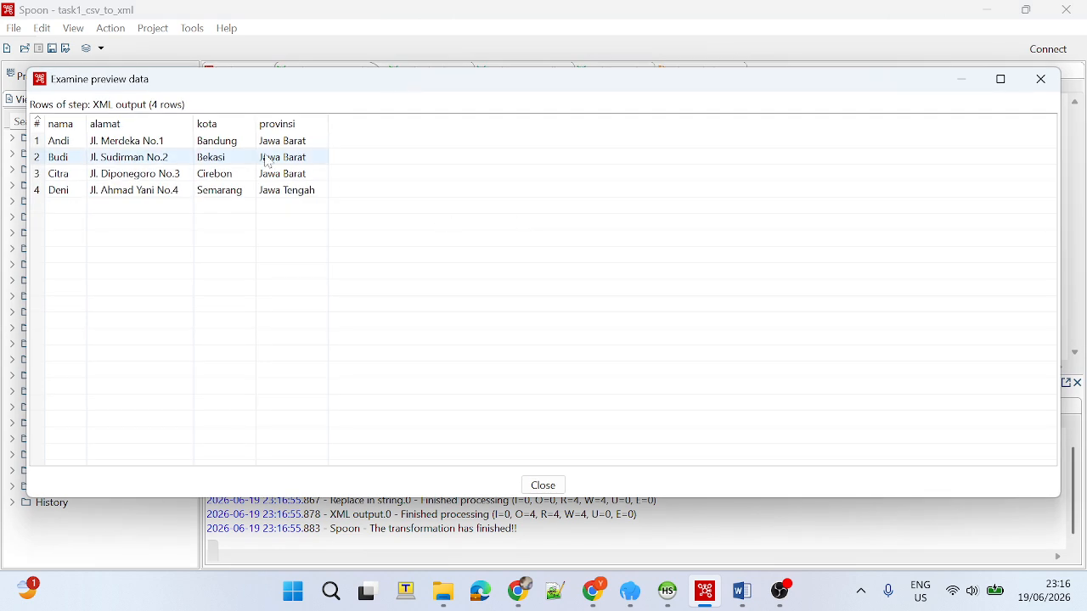
Check the provinsi value in the second row of the XML output preview and close the preview windows.
left_click(308, 157)
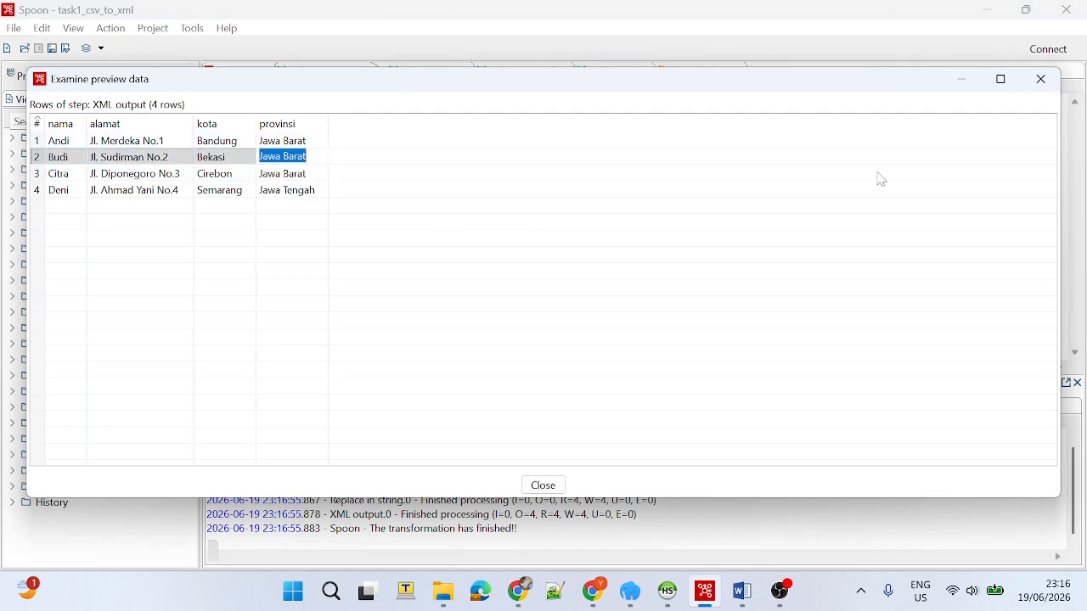
left_click(1051, 87)
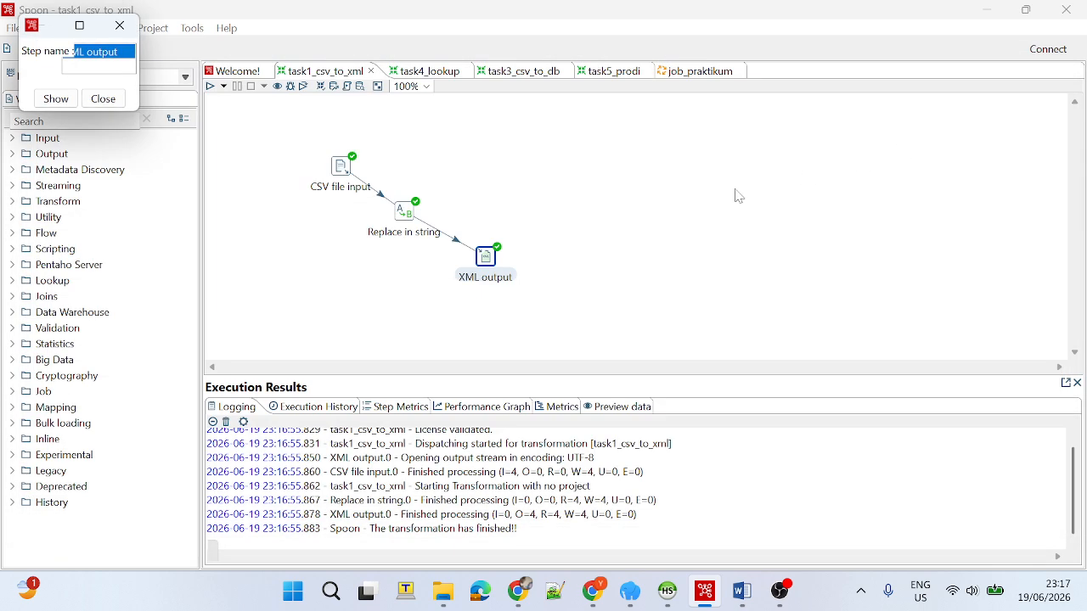
left_click(119, 26)
Switch to the task3_csv_to_db transformation and review the filename set in its CSV file input step.
left_click(512, 71)
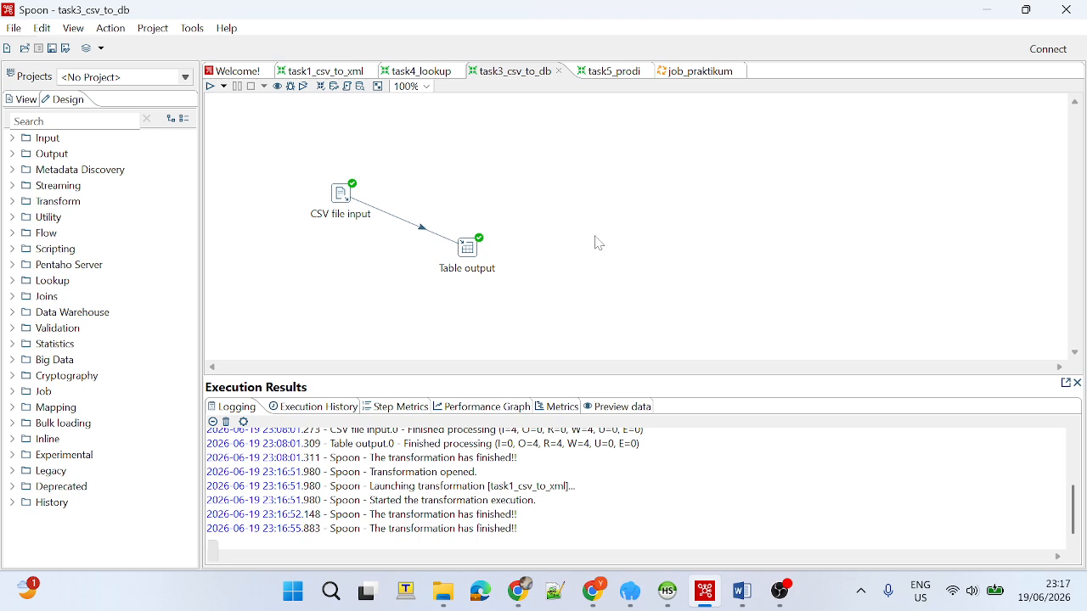
double_click(339, 210)
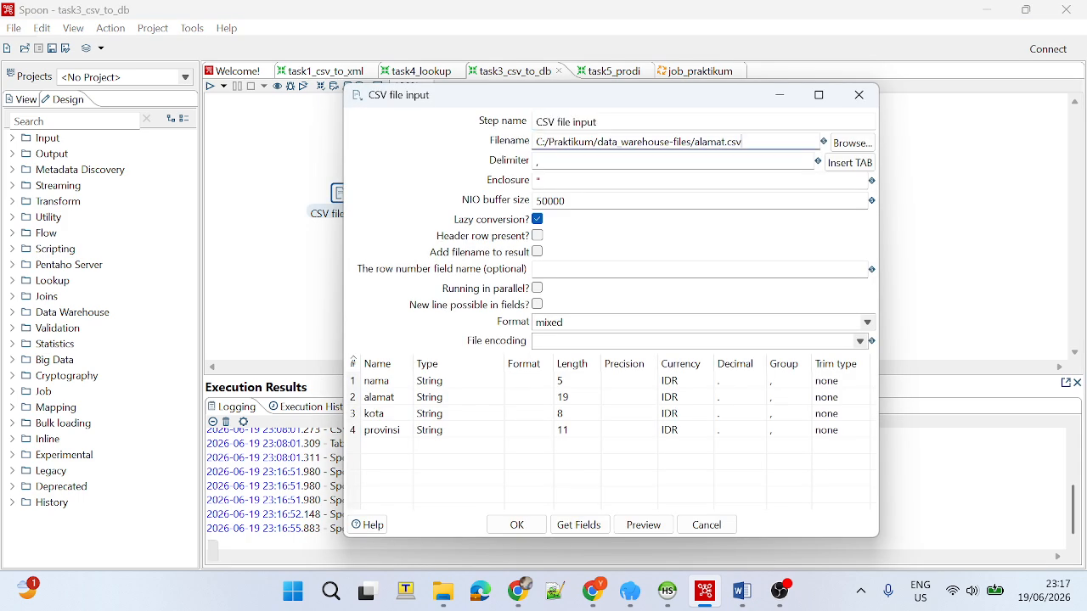
left_click_drag(743, 142, 701, 142)
left_click(860, 95)
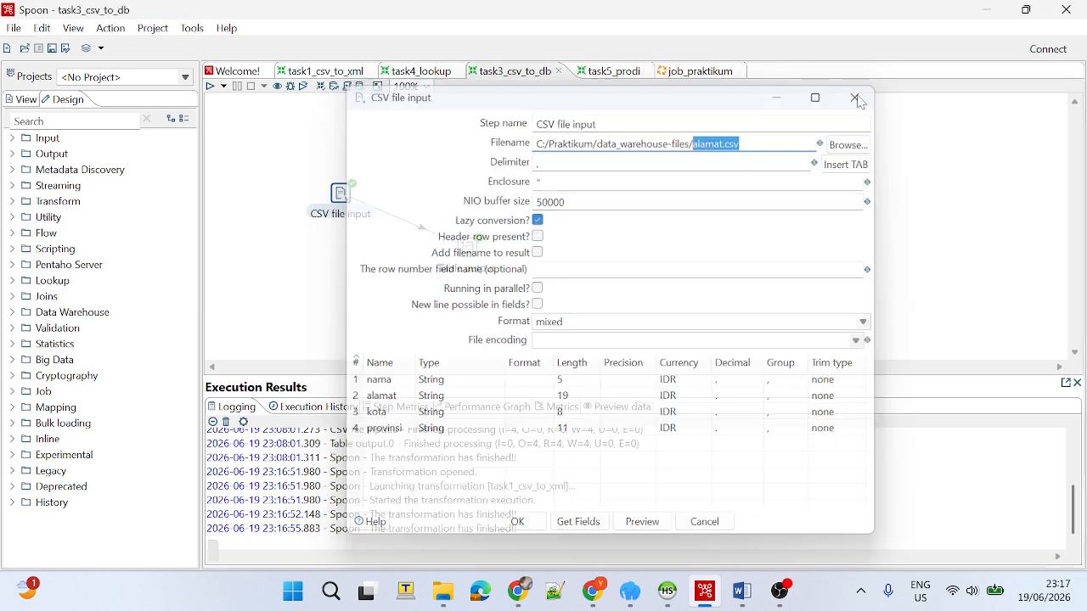
Open the Table output step's settings to review its connection, target schema and target table.
double_click(470, 248)
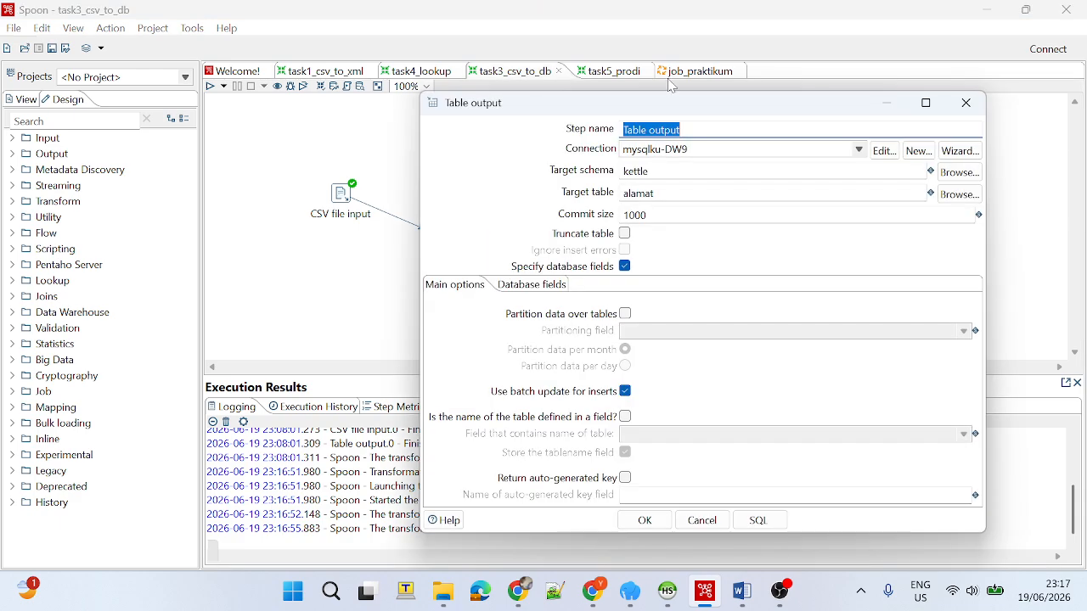
left_click_drag(697, 99, 775, 88)
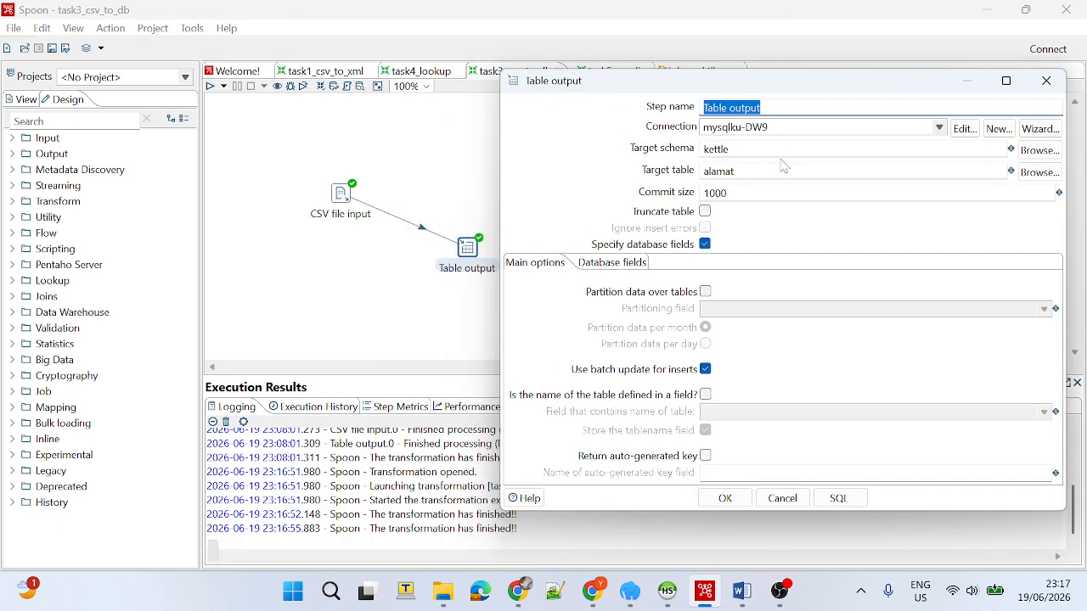
Switch to HeidiSQL and list the tables of the kettle database.
left_click(674, 596)
left_click(673, 596)
left_click(638, 597)
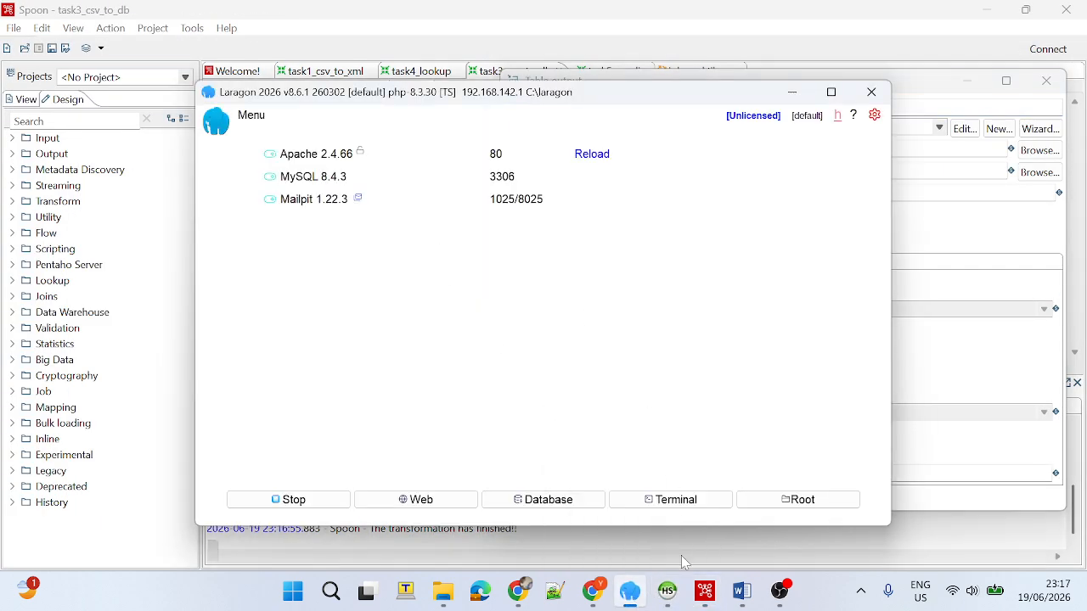
left_click(635, 599)
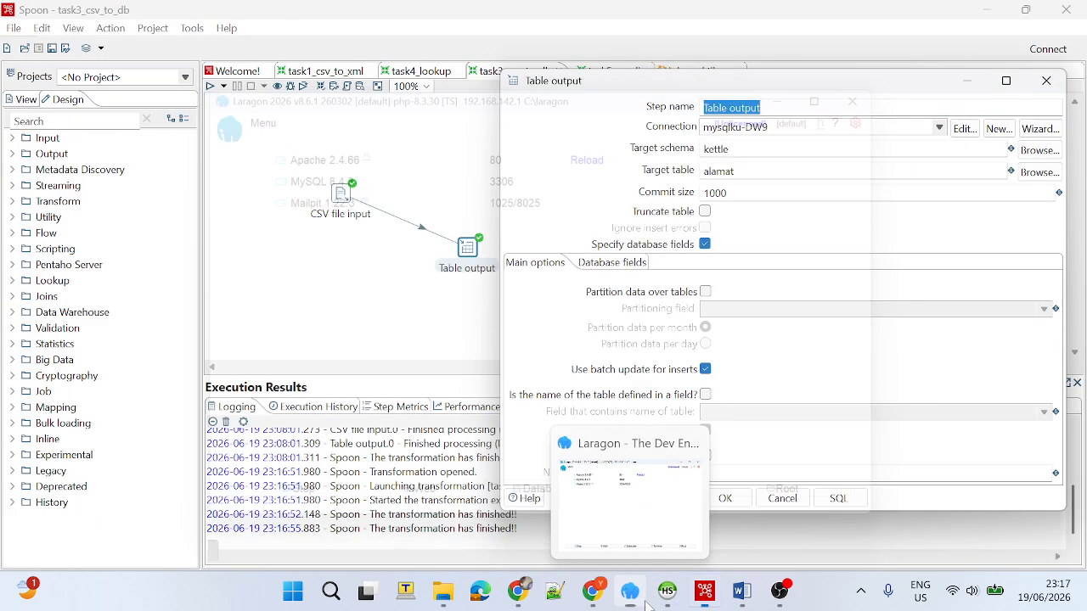
left_click(663, 599)
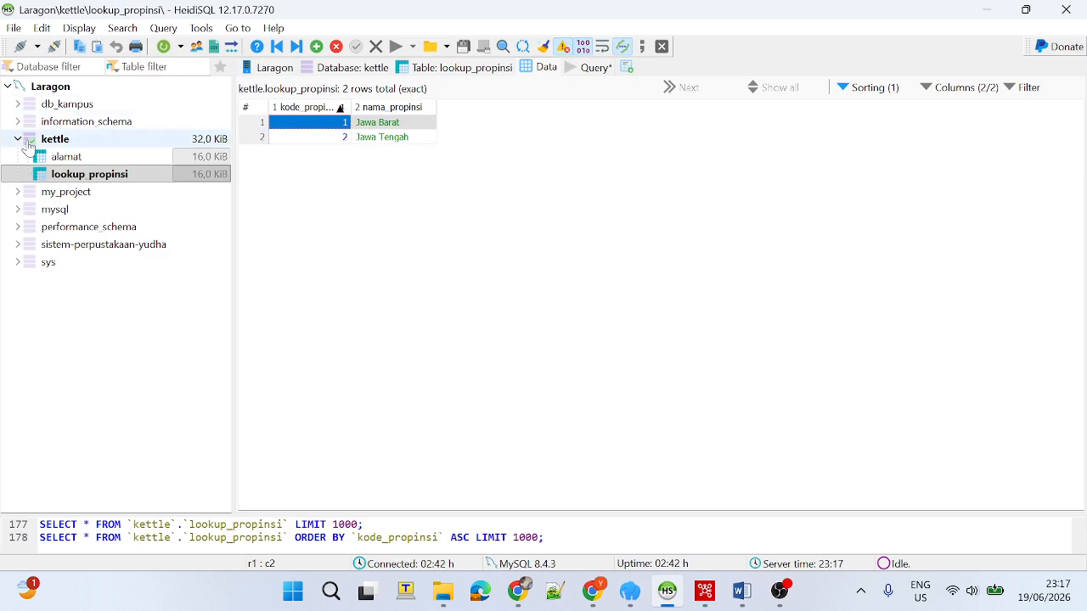
left_click(7, 143)
left_click(16, 141)
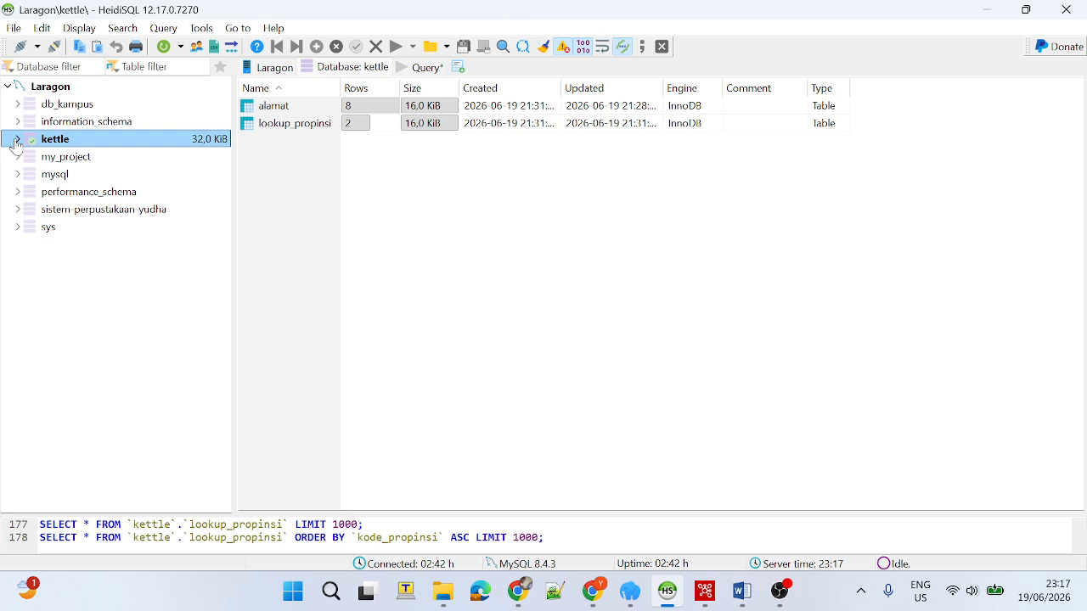
left_click(16, 141)
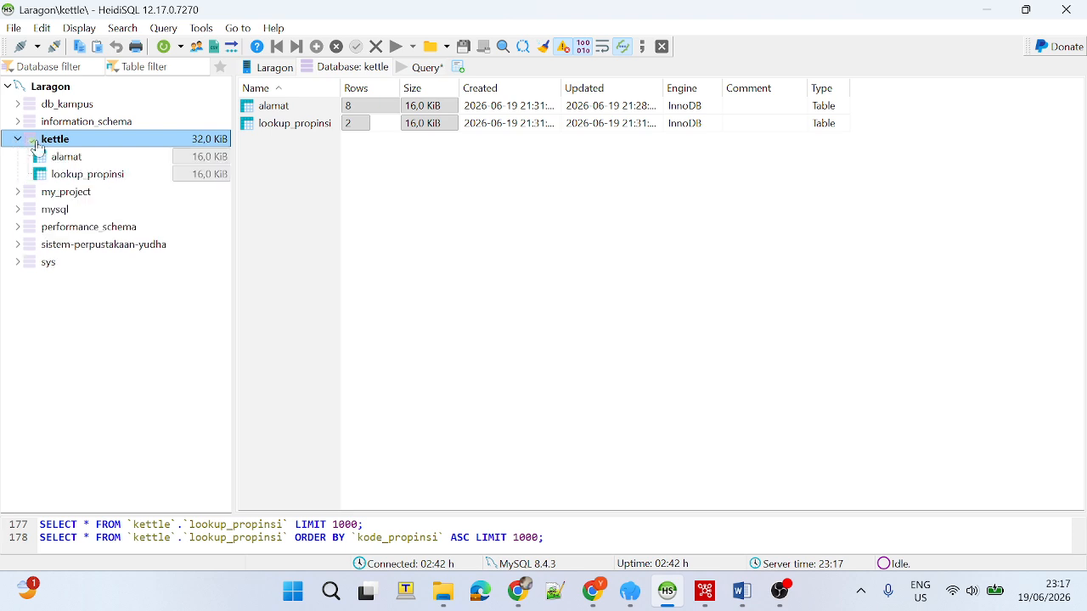
Examine the column structure of the alamat table and collapse the kettle database.
left_click(108, 158)
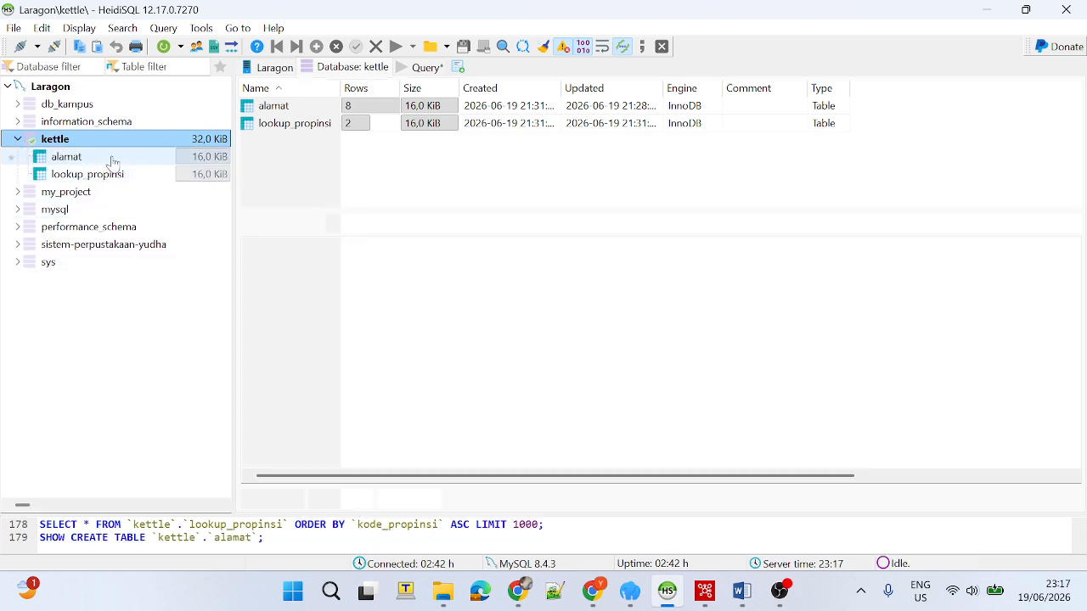
left_click(16, 140)
left_click(16, 140)
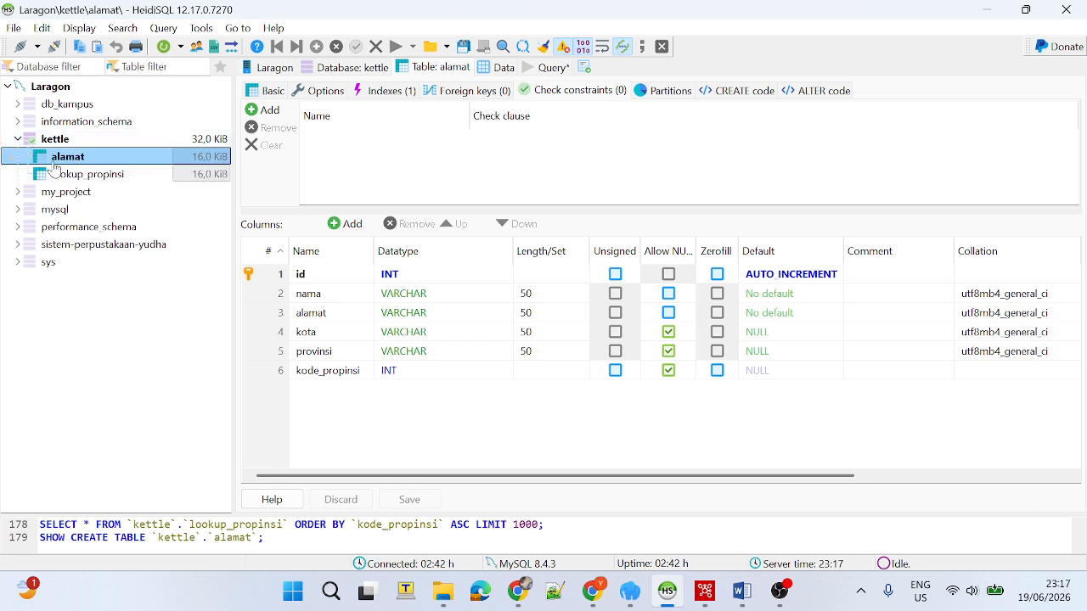
left_click(16, 140)
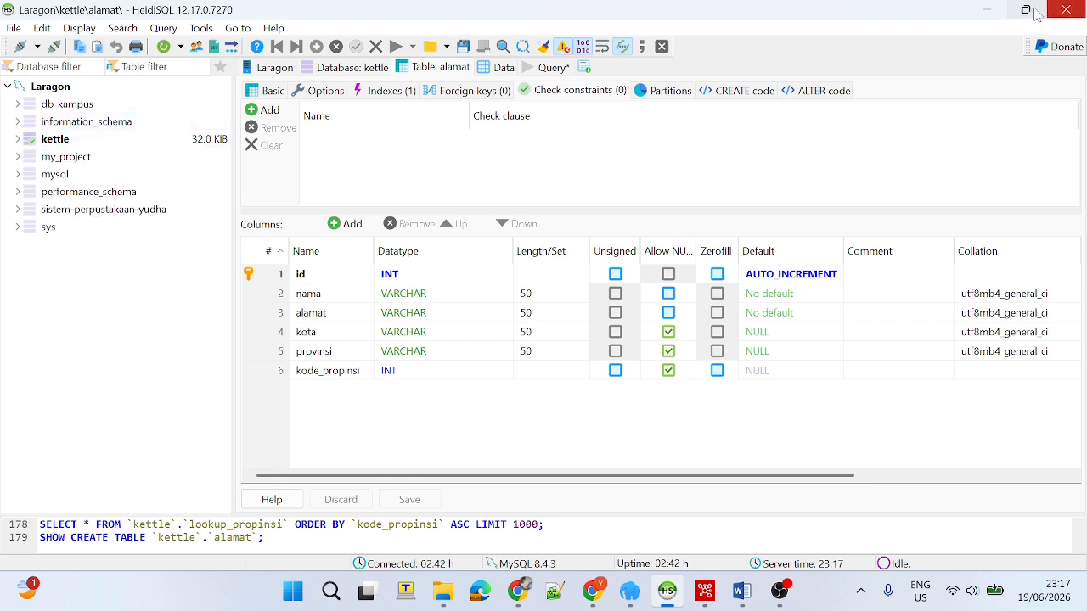
Return to Spoon and review the Table output step's target schema and target table.
left_click(986, 10)
left_click_drag(809, 95, 690, 126)
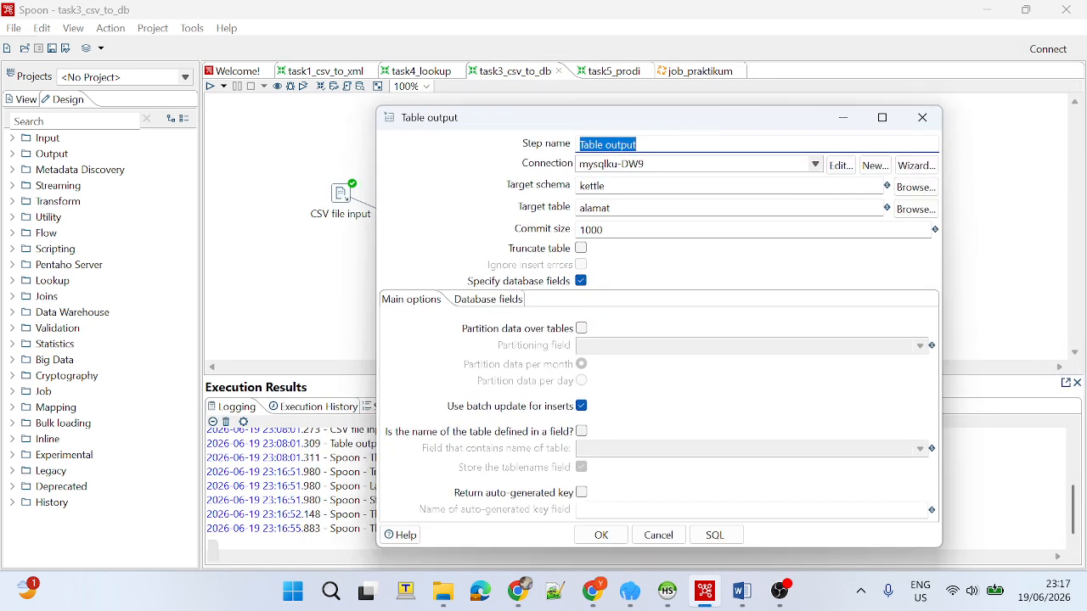
key("Tab")
key("Tab")
key("Tab")
key("Tab")
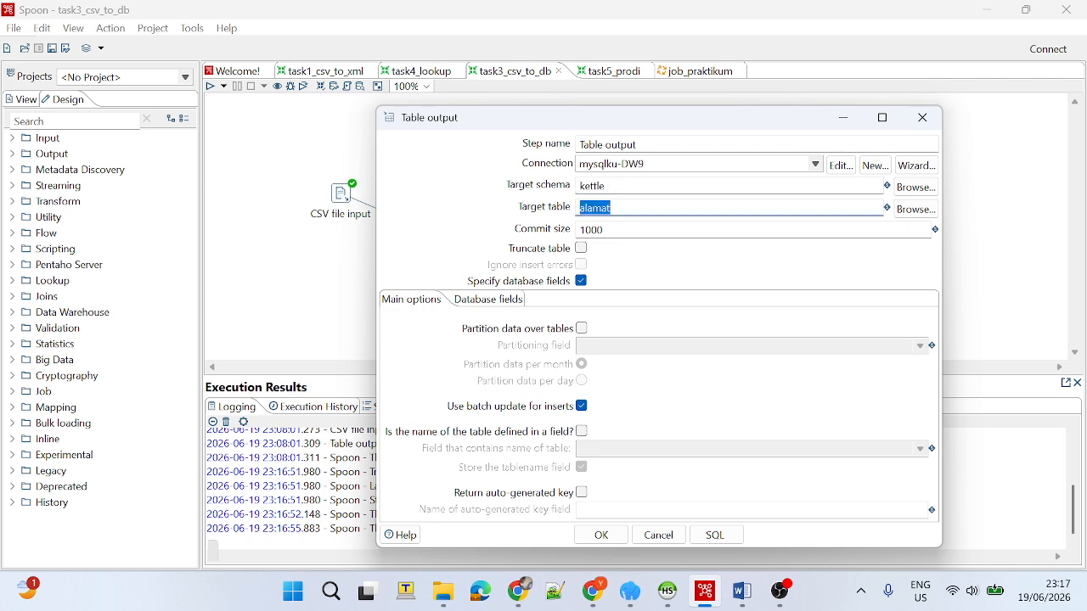
Review the Table output step's field mappings for nama, alamat, kota and provinsi, and leave its settings without changes.
left_click(488, 300)
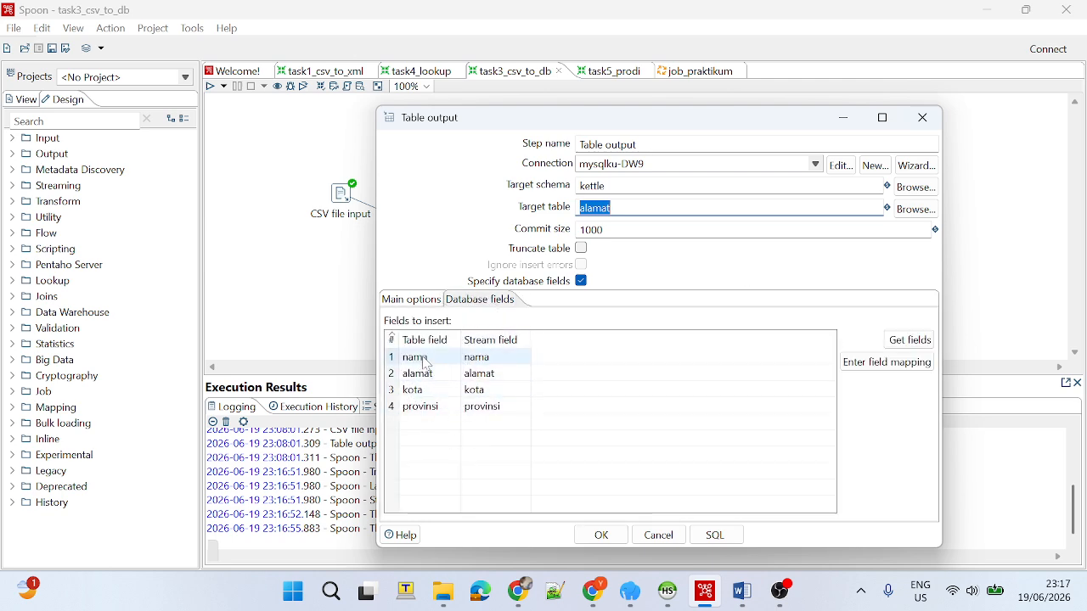
left_click(862, 369)
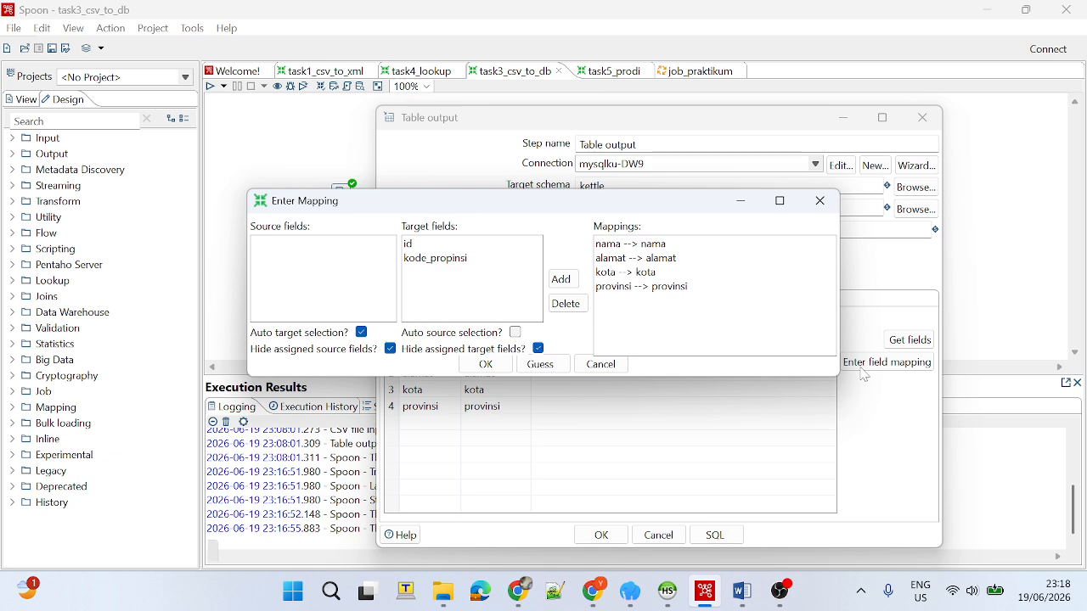
left_click(652, 245)
left_click(657, 258)
left_click(665, 272)
left_click(672, 285)
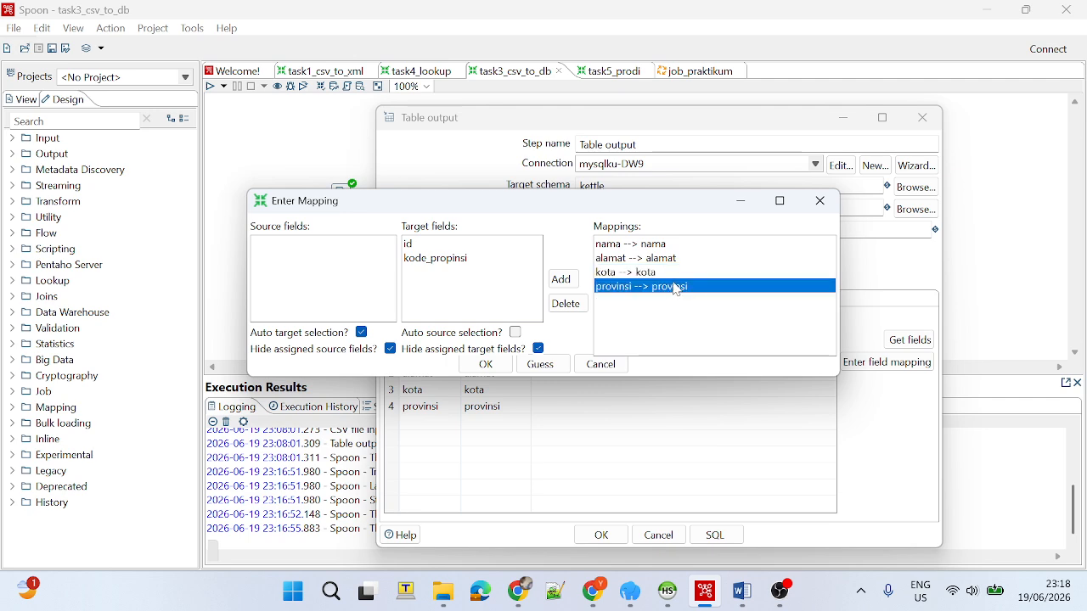
left_click(819, 204)
left_click(661, 536)
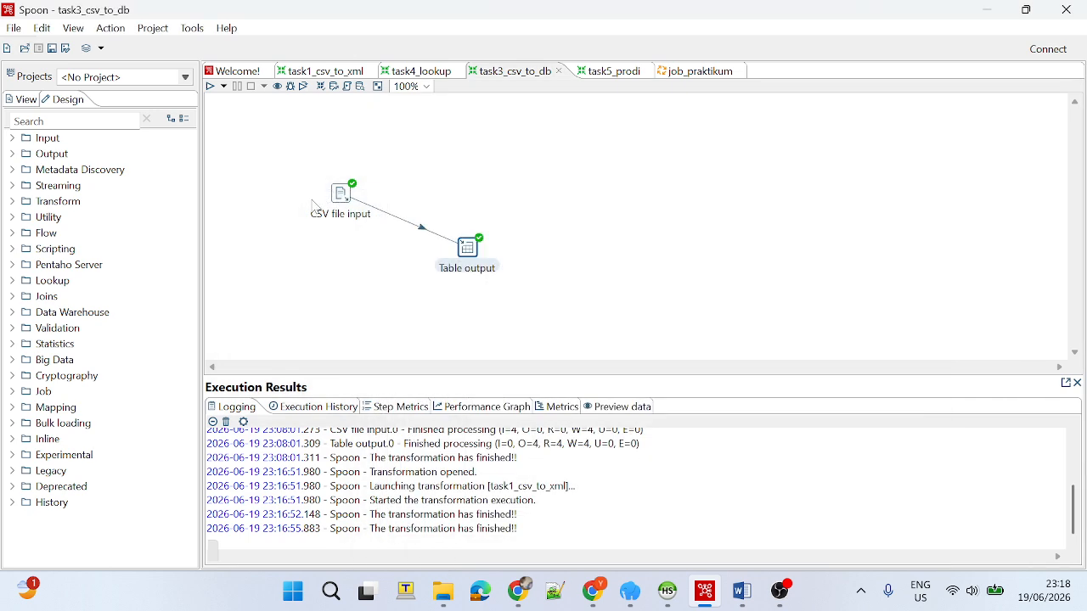
Run the task3_csv_to_db transformation and check the last line of the execution log.
left_click(209, 86)
left_click(656, 437)
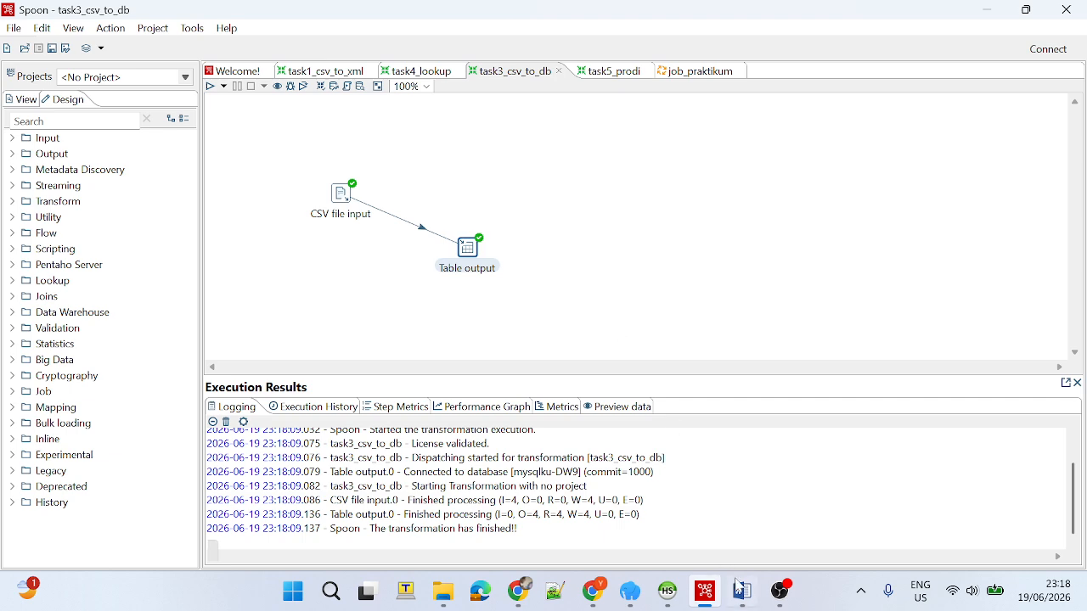
left_click(779, 590)
left_click(780, 590)
left_click(614, 290)
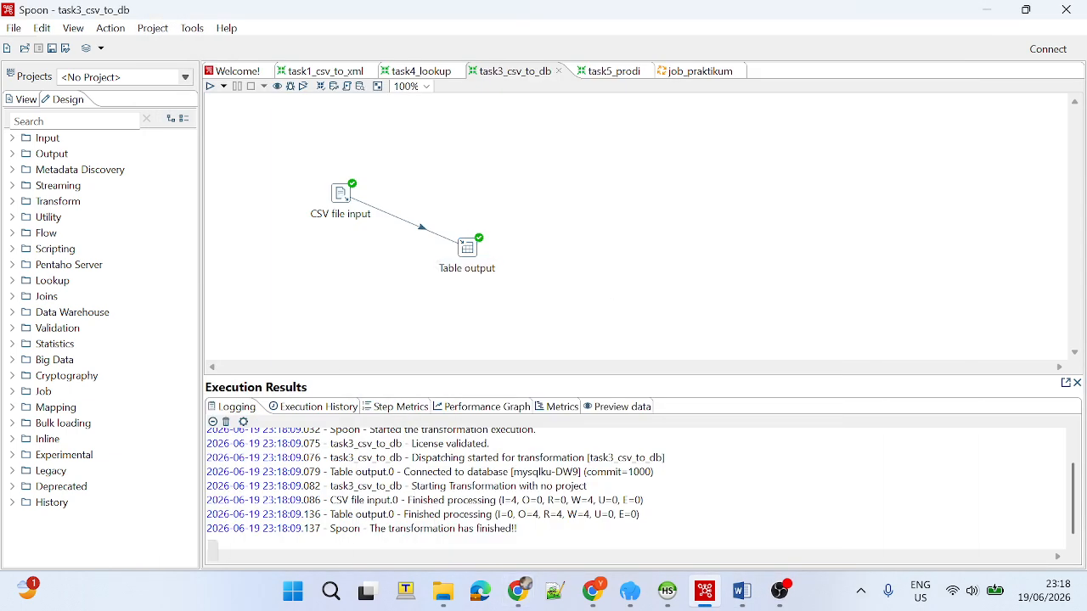
Switch to HeidiSQL, refresh the database tree and show the alamat table's data.
left_click(668, 592)
right_click(170, 227)
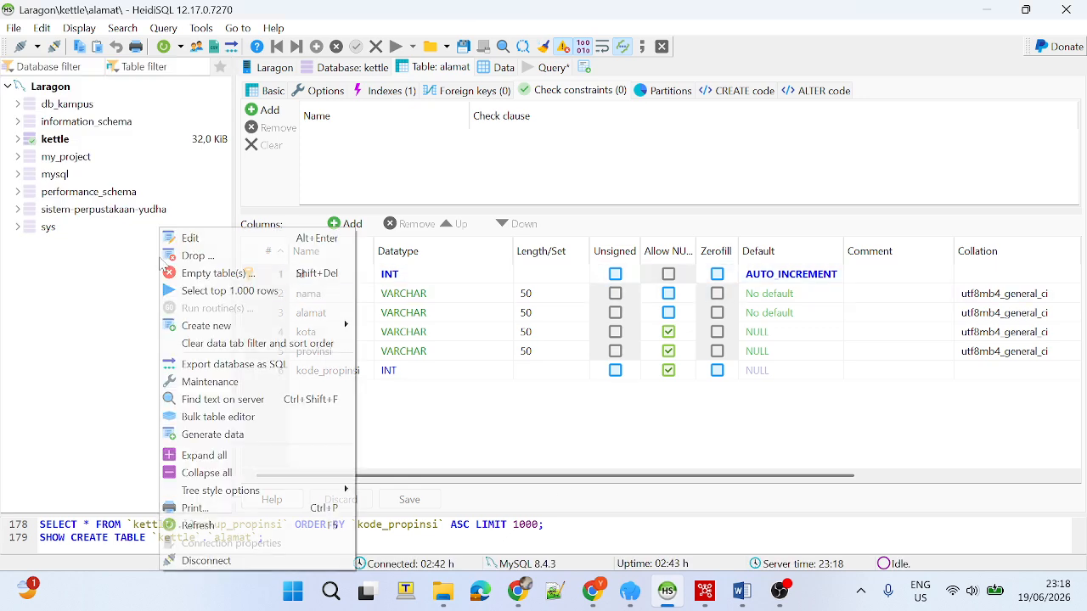
left_click(196, 523)
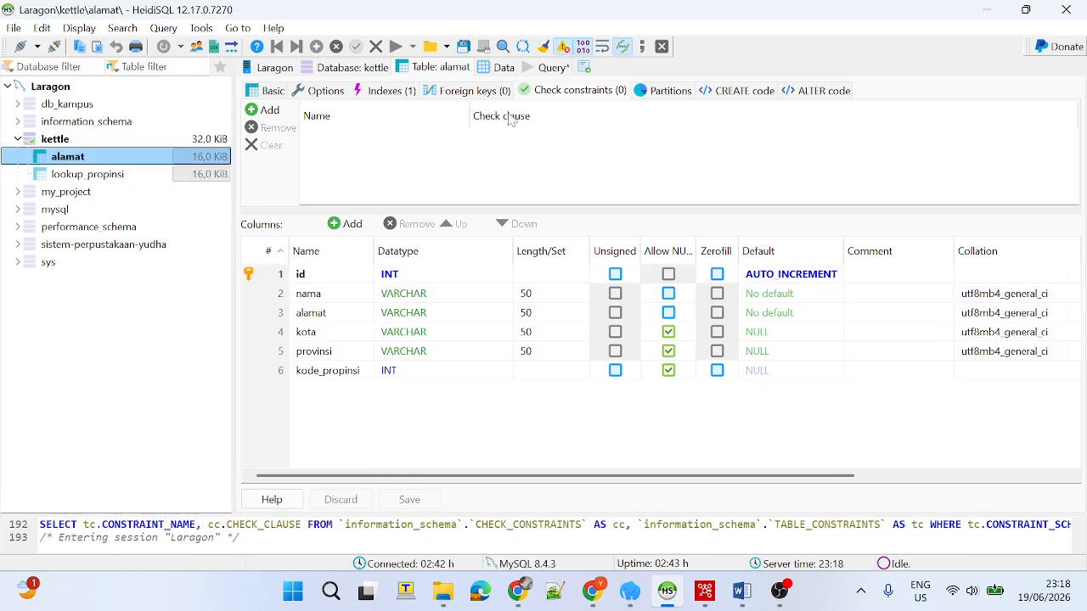
left_click(502, 68)
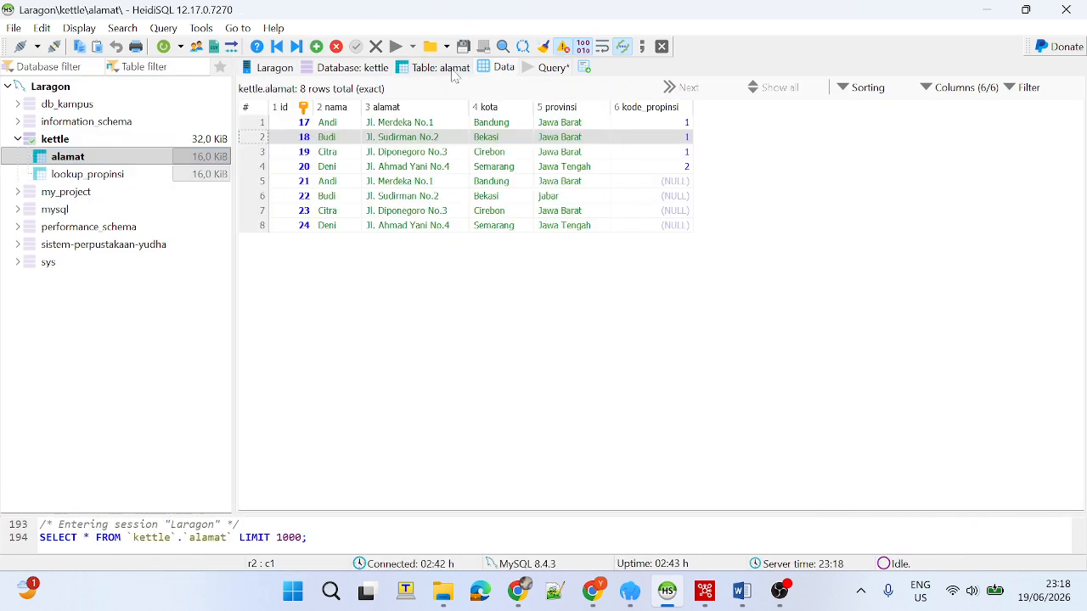
Compare the alamat rows with ids 17 to 20 against the rows with ids 21 to 24.
left_click_drag(790, 250, 276, 126)
left_click(491, 363)
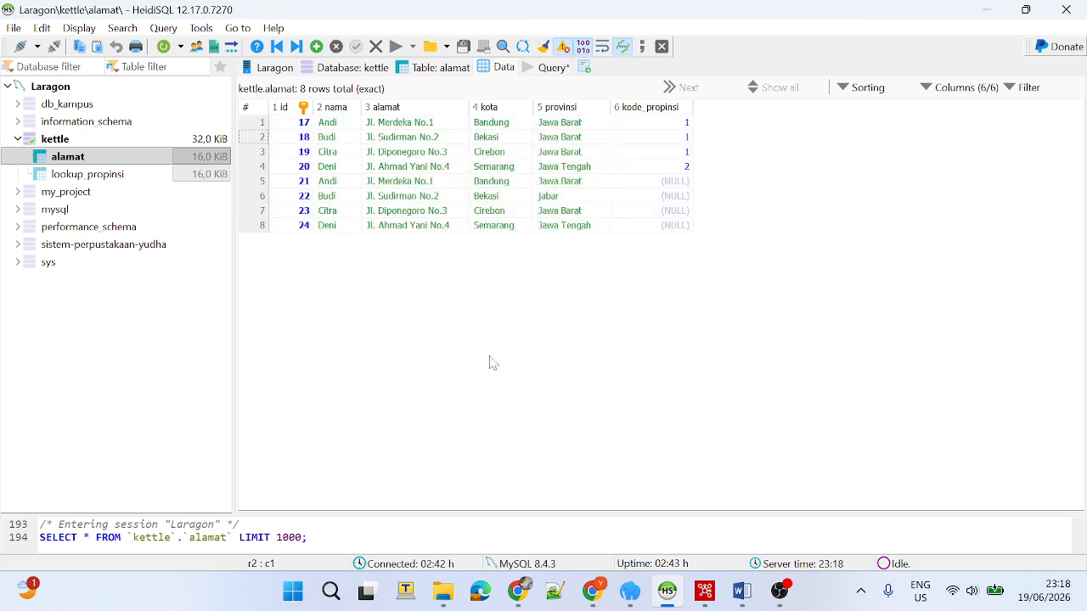
left_click_drag(750, 169, 320, 119)
left_click_drag(770, 237, 364, 177)
Return to Spoon and review the main options of the Table output step without changing them.
mouse_move(762, 605)
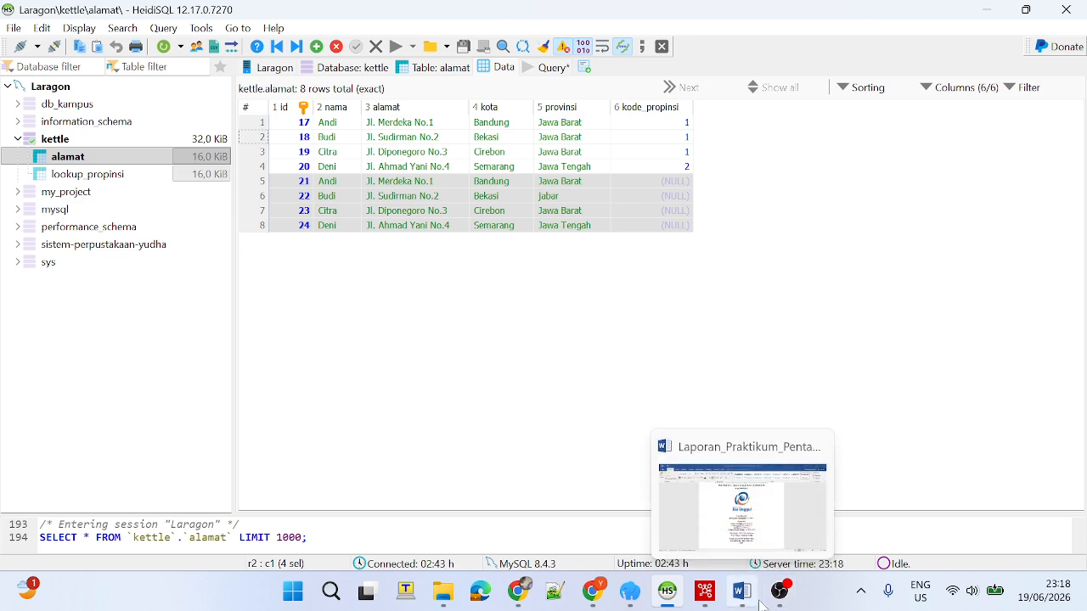
left_click(705, 592)
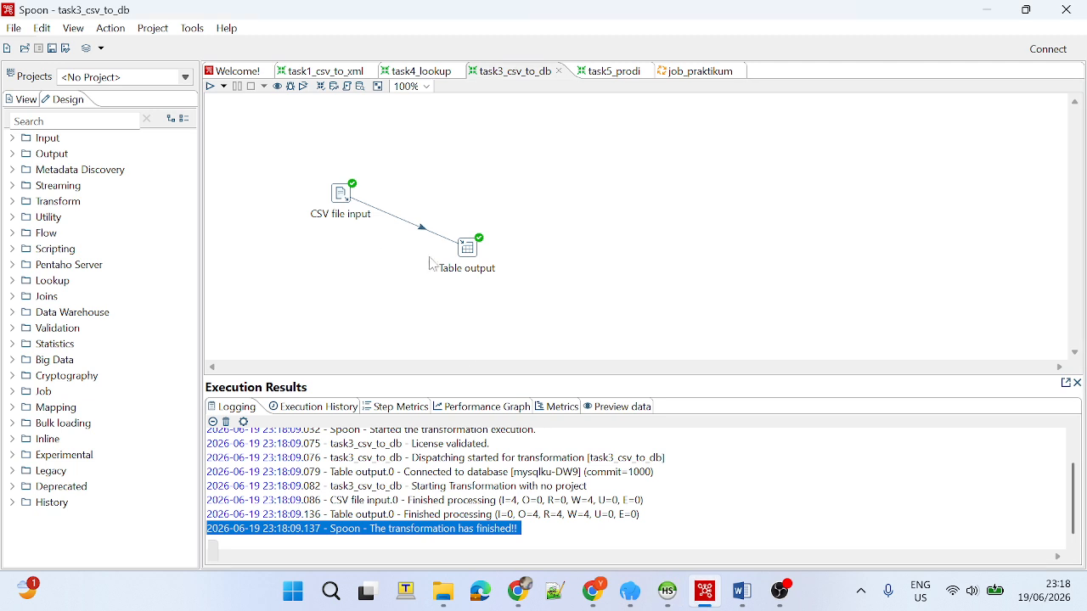
double_click(467, 248)
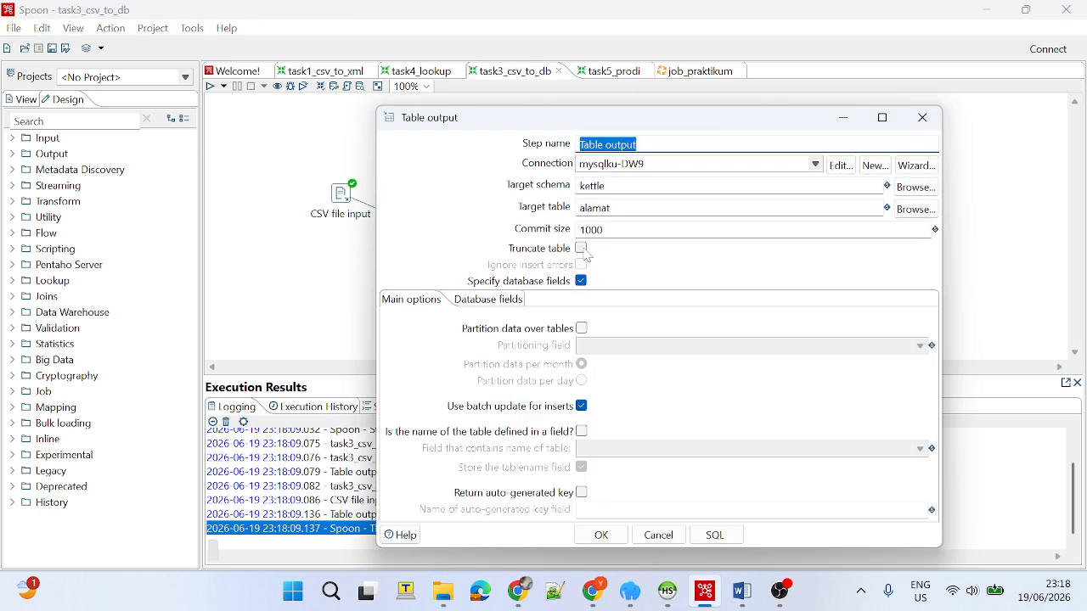
left_click(917, 121)
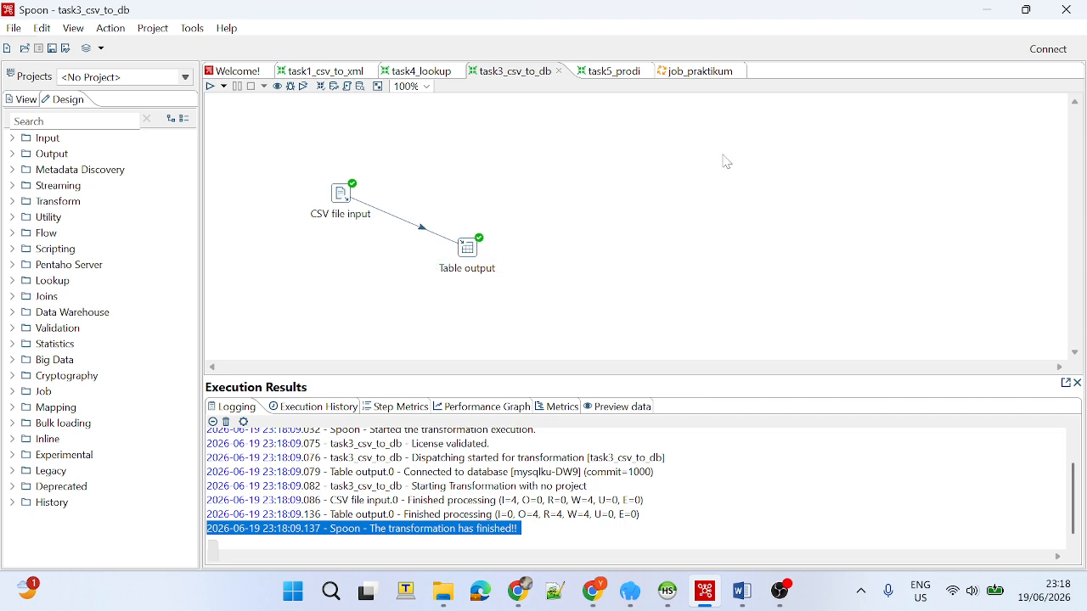
Switch to the task4_lookup transformation and review its CSV file input step's settings.
left_click(410, 74)
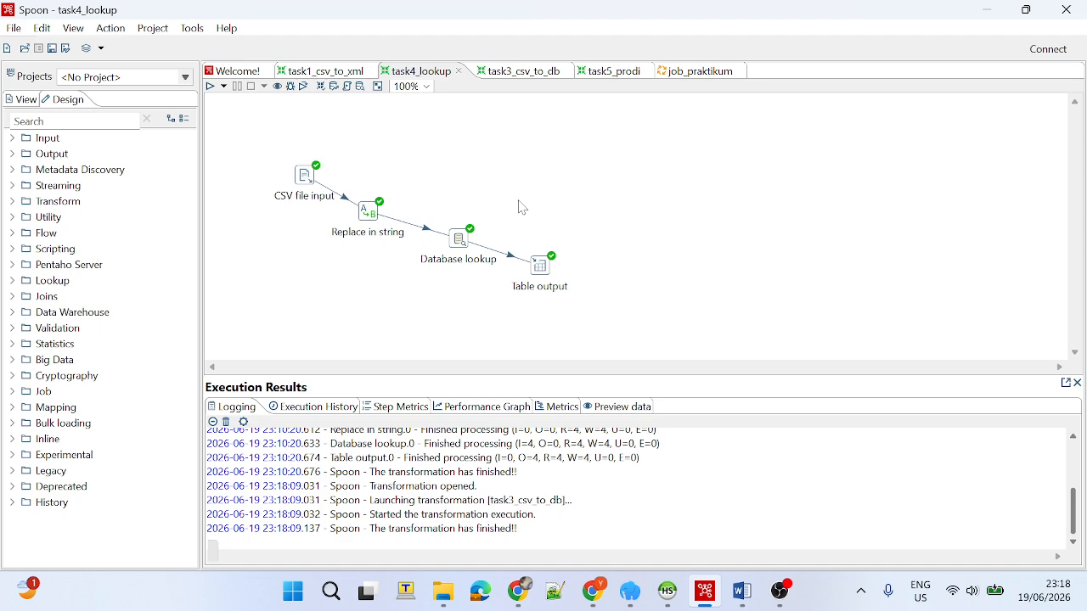
double_click(307, 179)
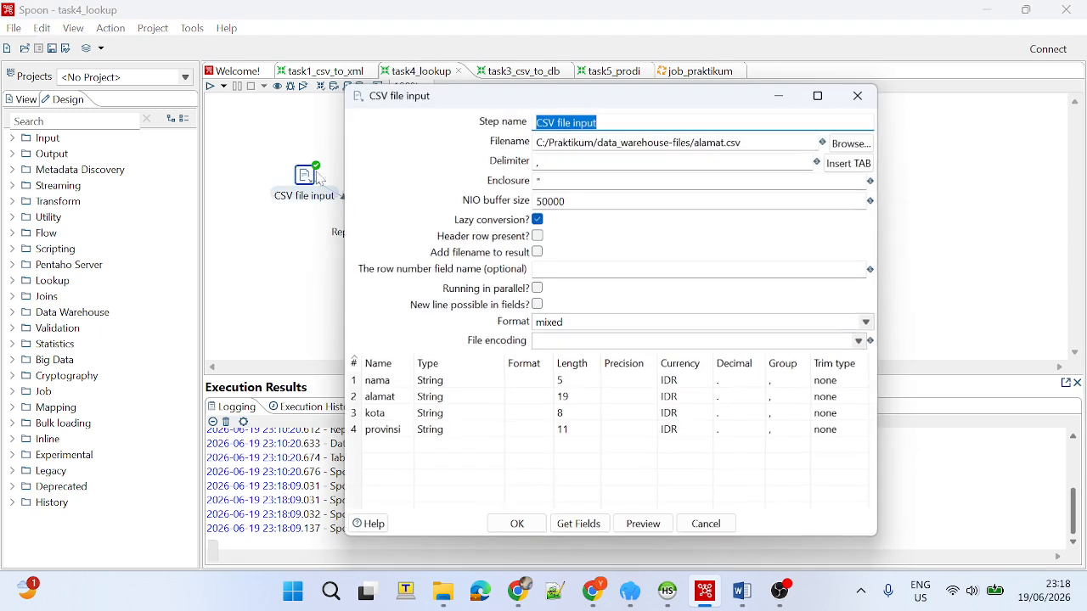
left_click(872, 107)
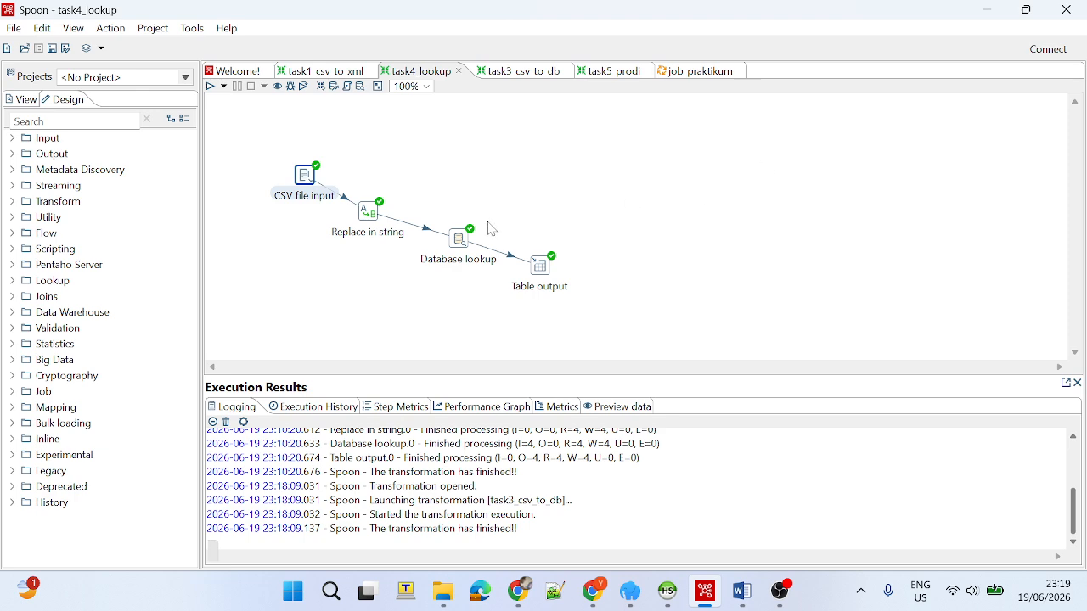
Open the Database lookup step's settings and examine the lookup_propinsi table's data and column structure in HeidiSQL.
double_click(467, 250)
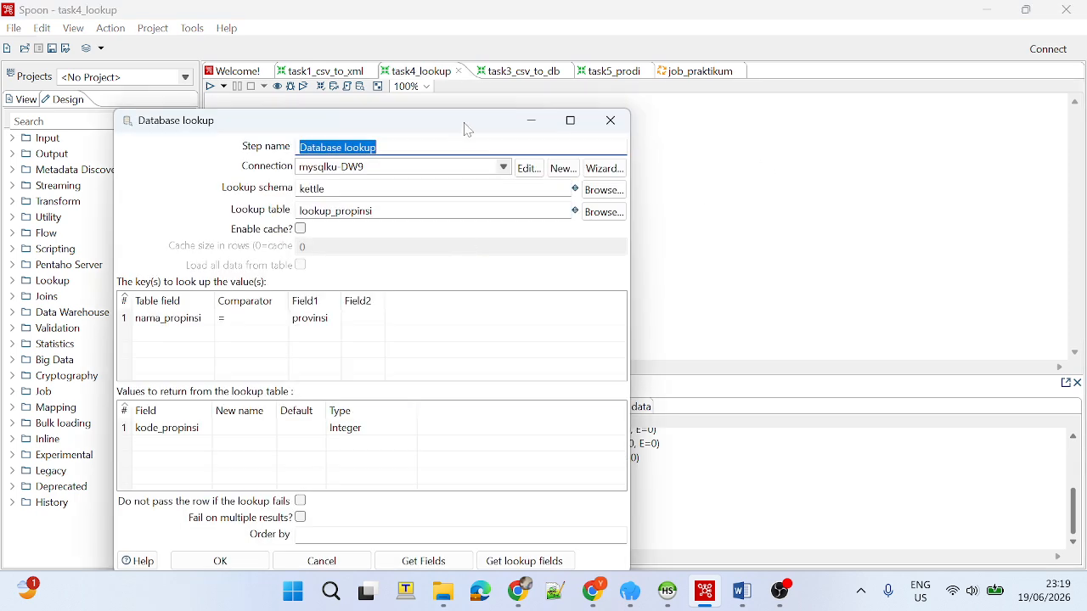
left_click_drag(466, 126, 506, 114)
left_click(668, 594)
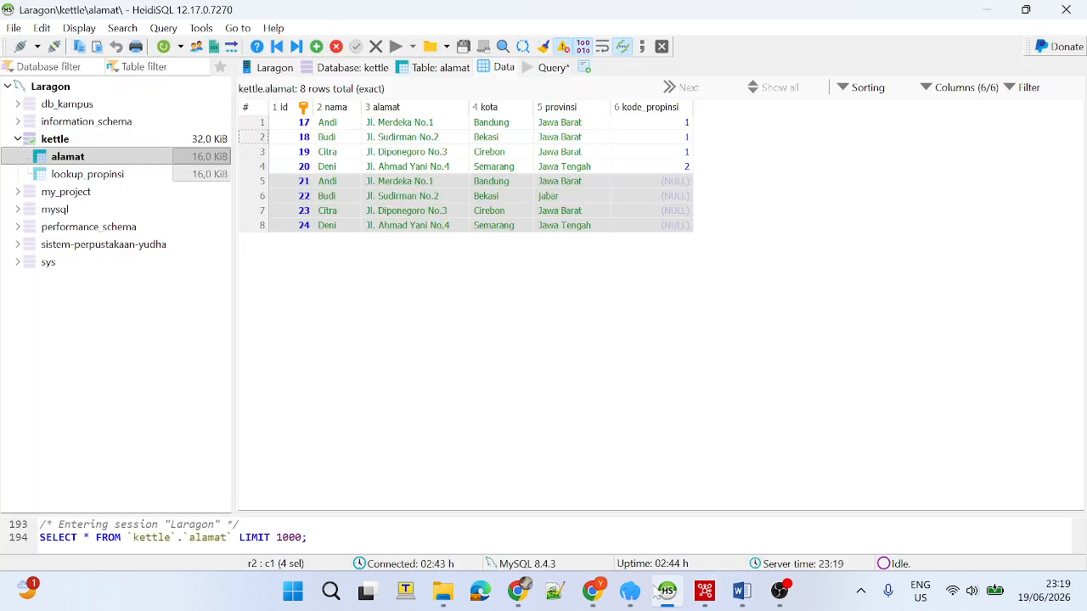
left_click(120, 178)
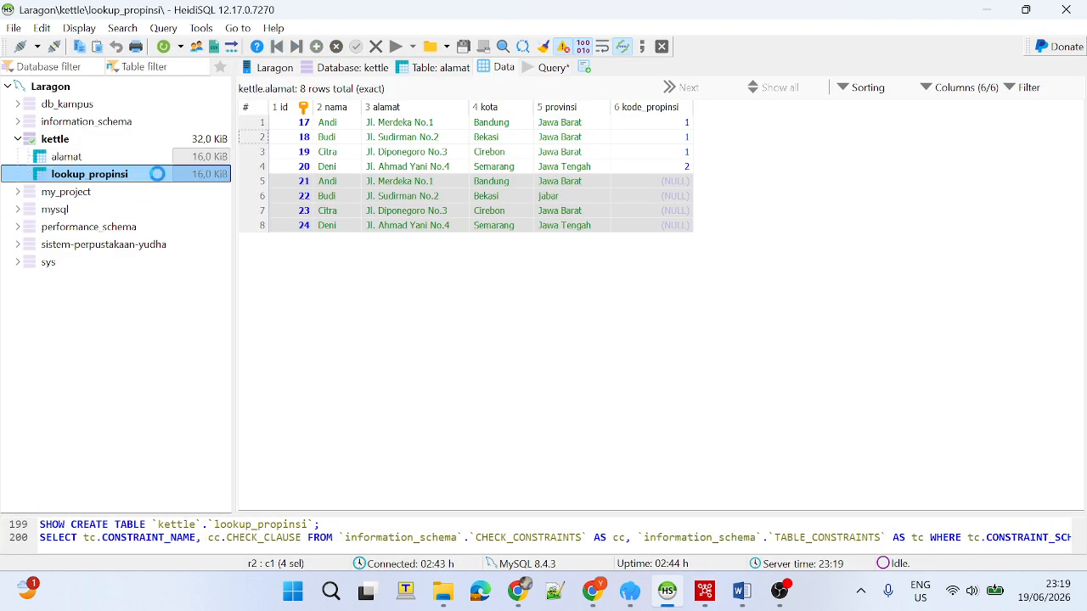
double_click(128, 174)
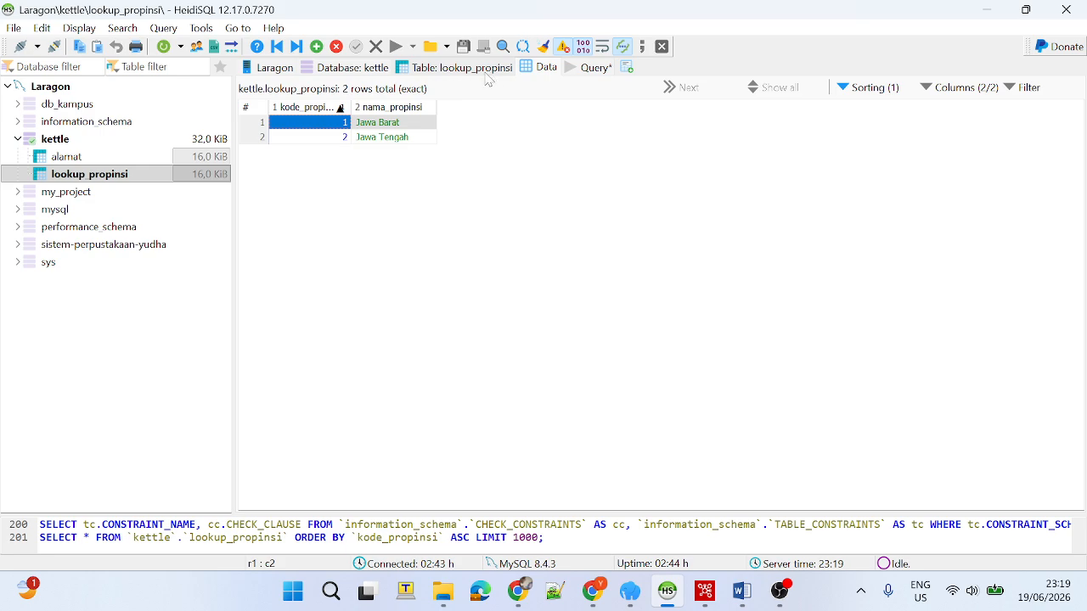
left_click(985, 11)
Review the Database lookup step's schema, lookup table and field retrieval options, and close it without changing anything.
left_click_drag(377, 119, 715, 99)
double_click(689, 156)
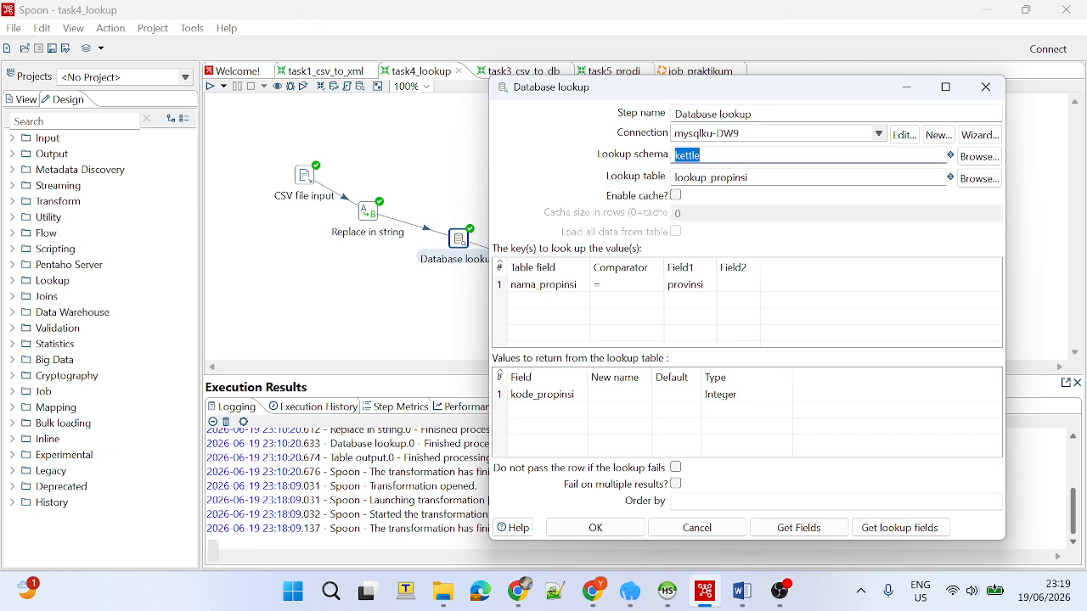
left_click_drag(751, 178, 675, 177)
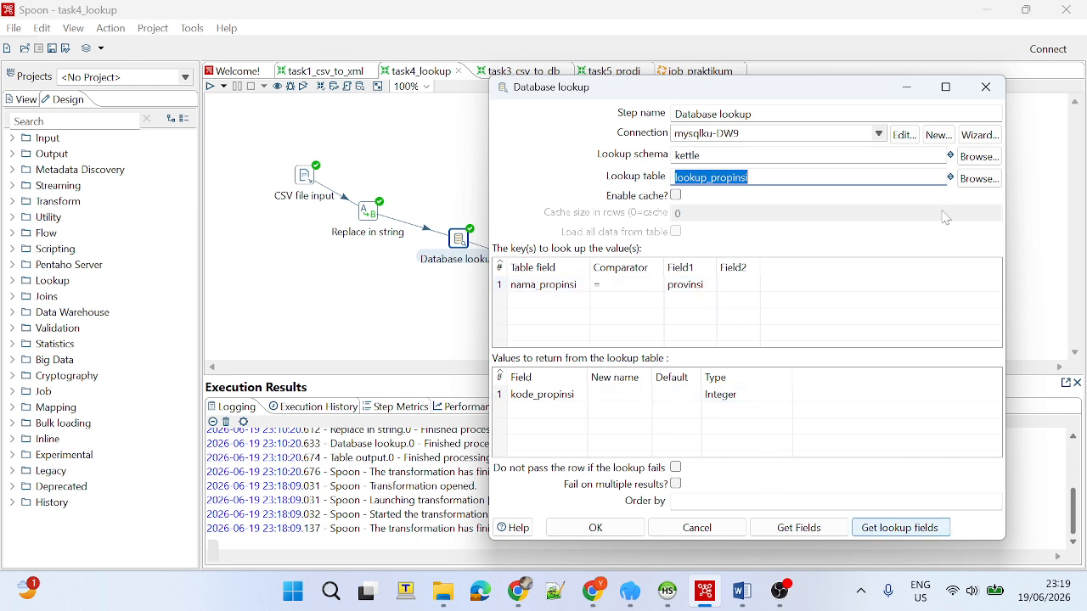
left_click(837, 532)
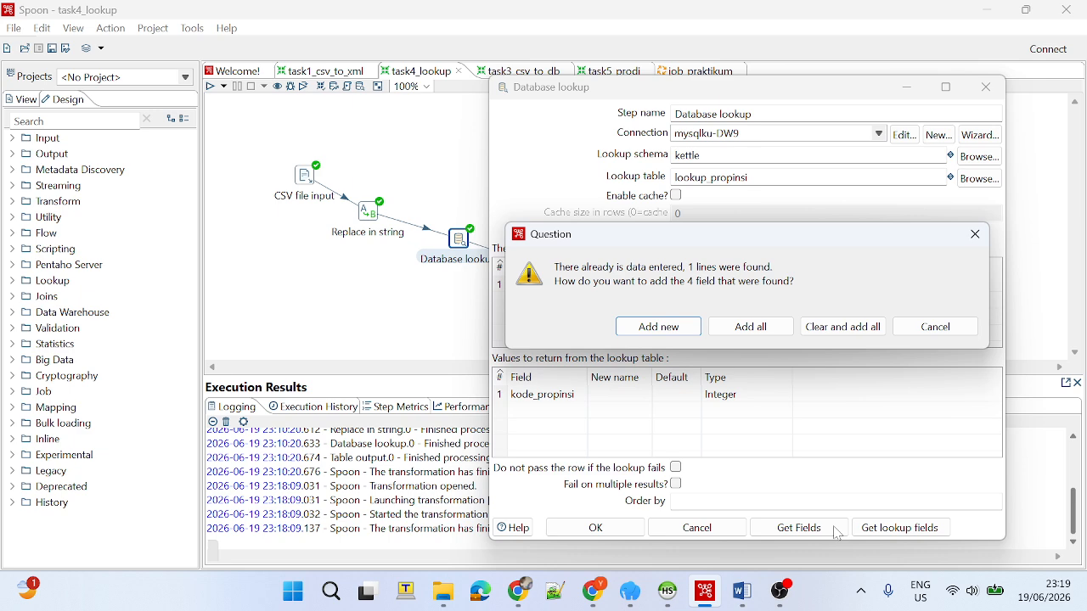
left_click(941, 331)
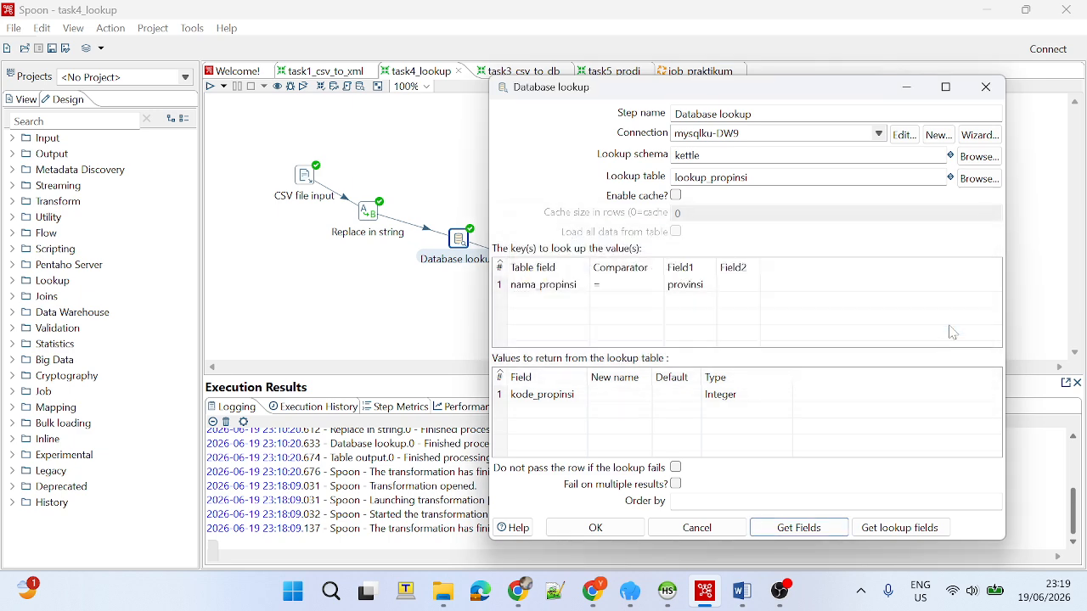
left_click(986, 86)
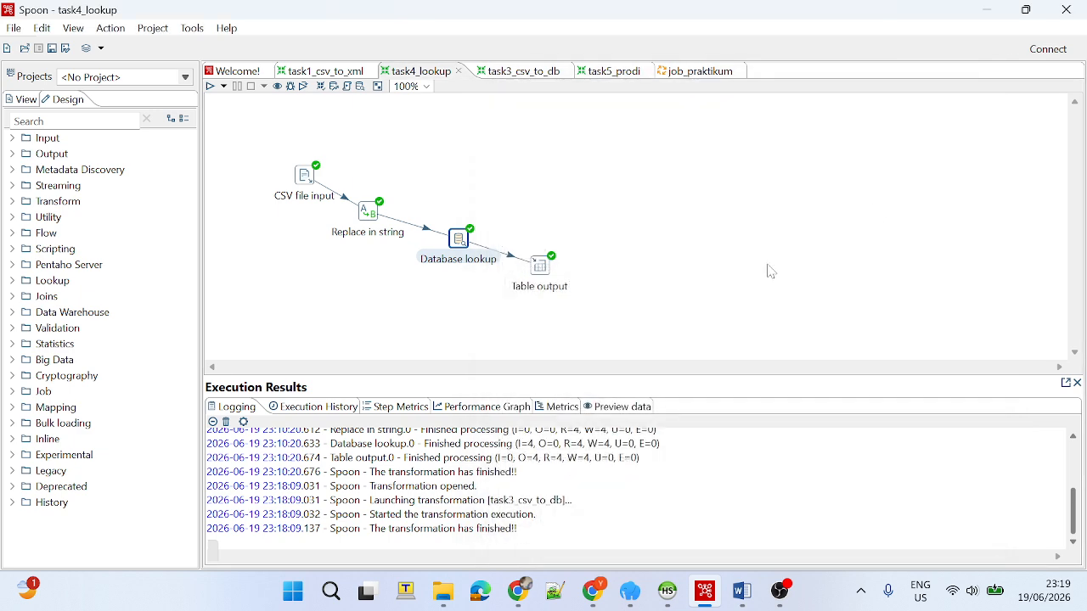
Open the Table output step and review its target table and the kode_propinsi entry in the database field mapping.
double_click(542, 266)
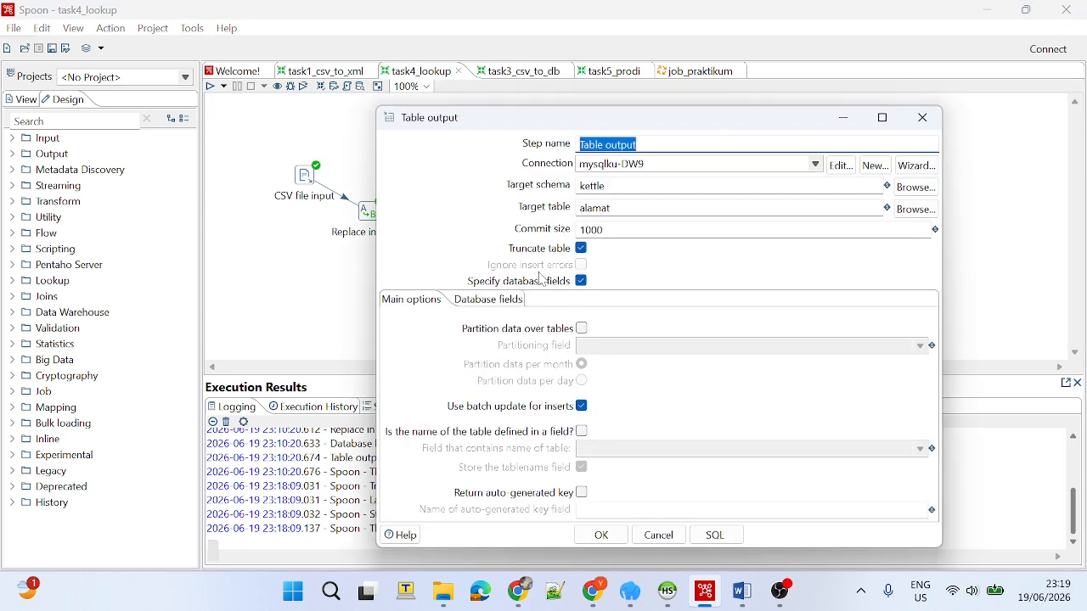
double_click(661, 212)
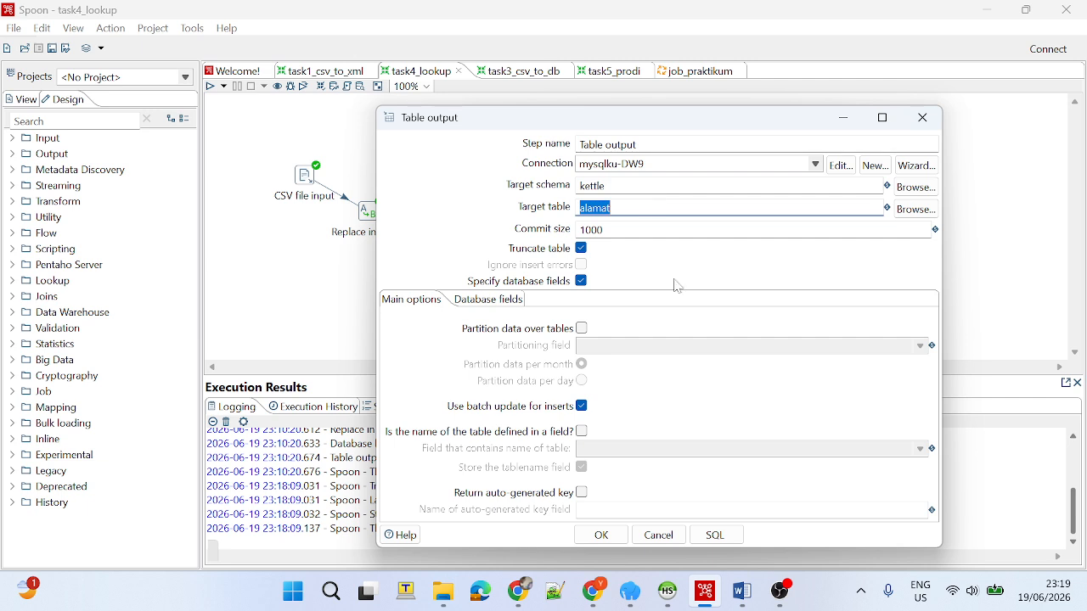
left_click(513, 306)
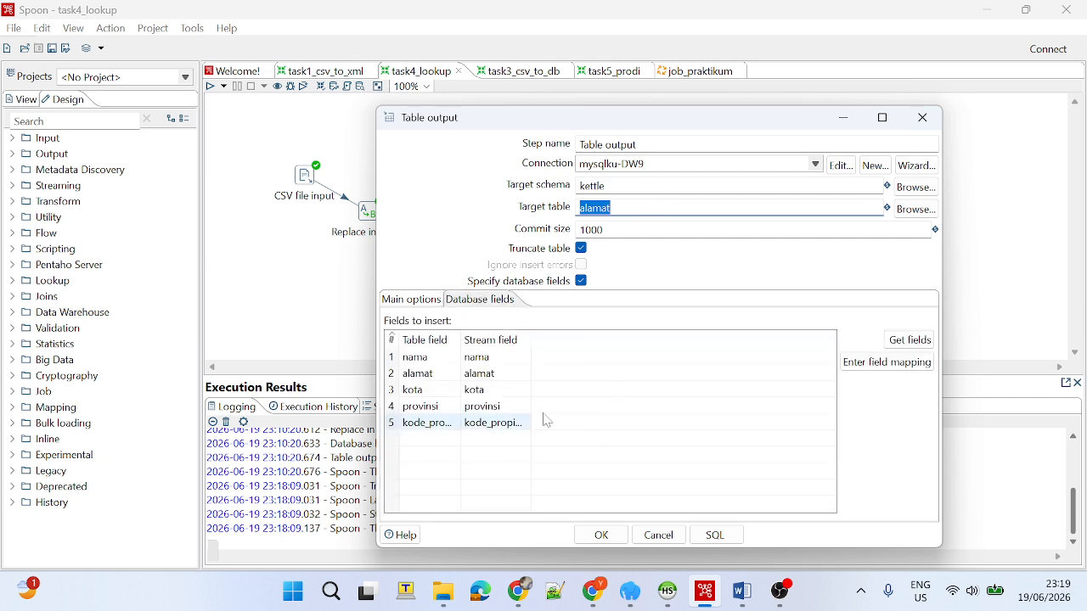
left_click(422, 423)
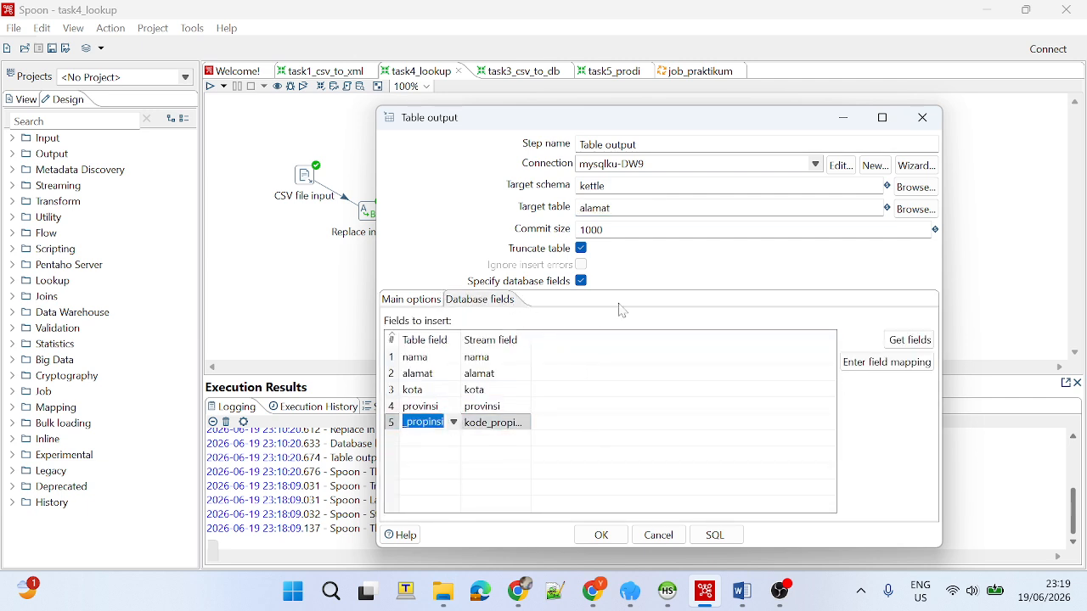
left_click(502, 455)
left_click(501, 424)
left_click(582, 455)
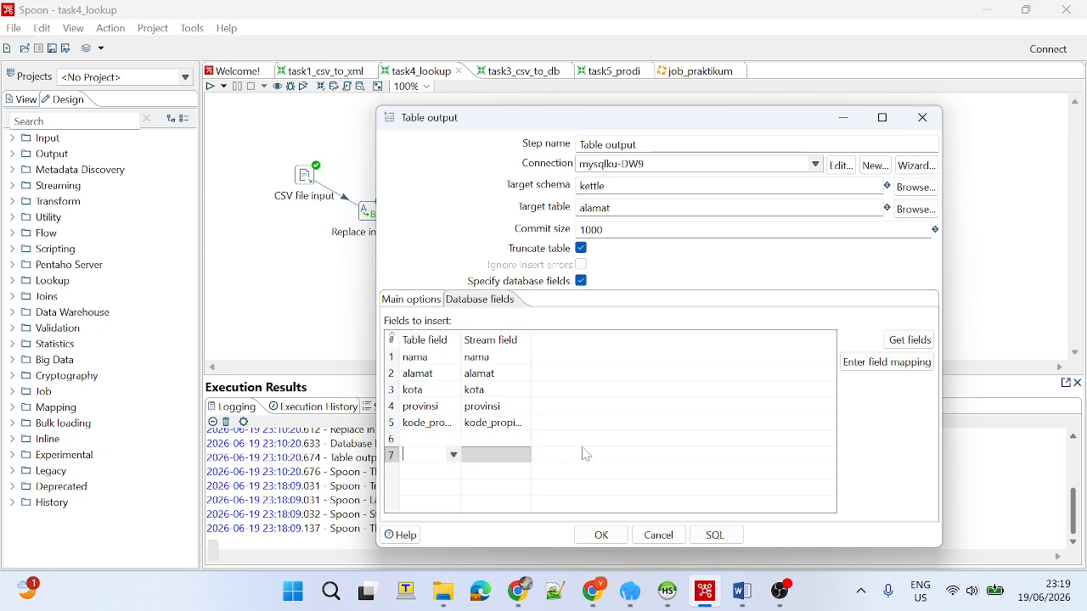
Run the task4_lookup transformation and close the Table output settings without changing them.
left_click(669, 592)
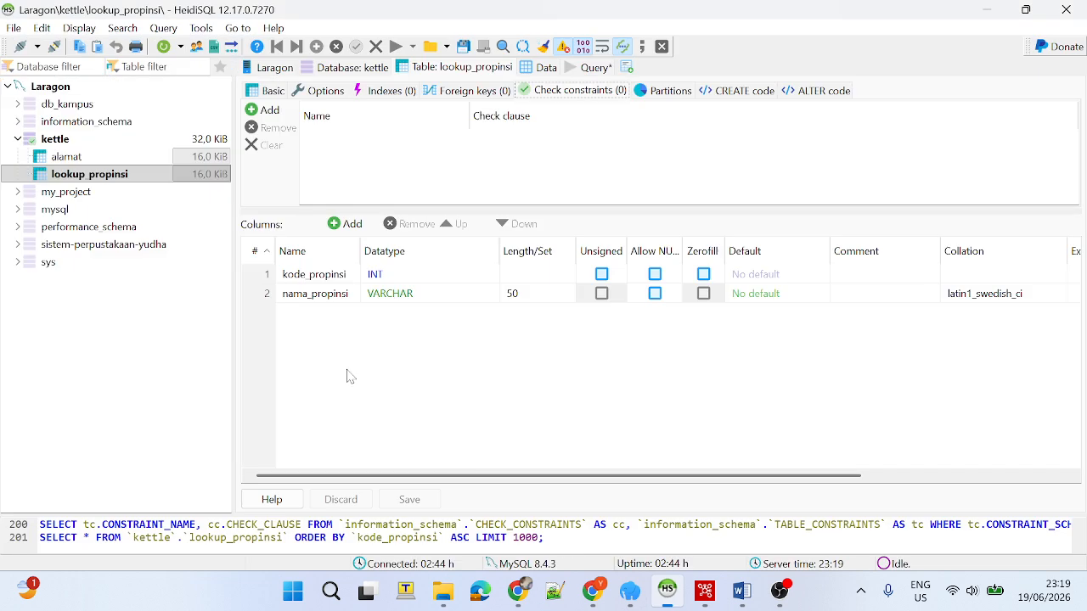
key("alt+Tab")
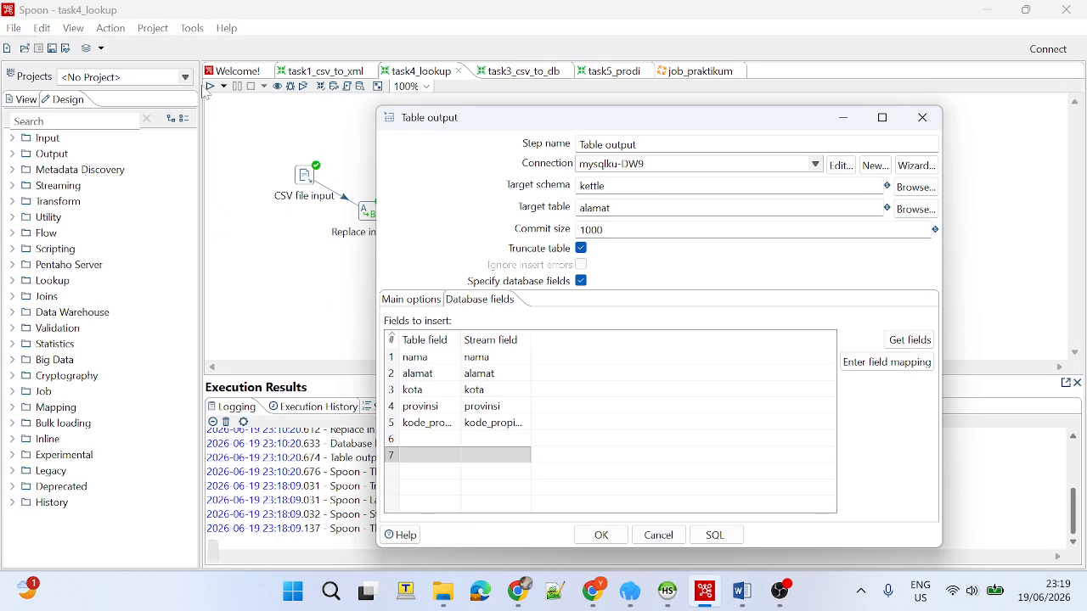
left_click(209, 86)
left_click(660, 440)
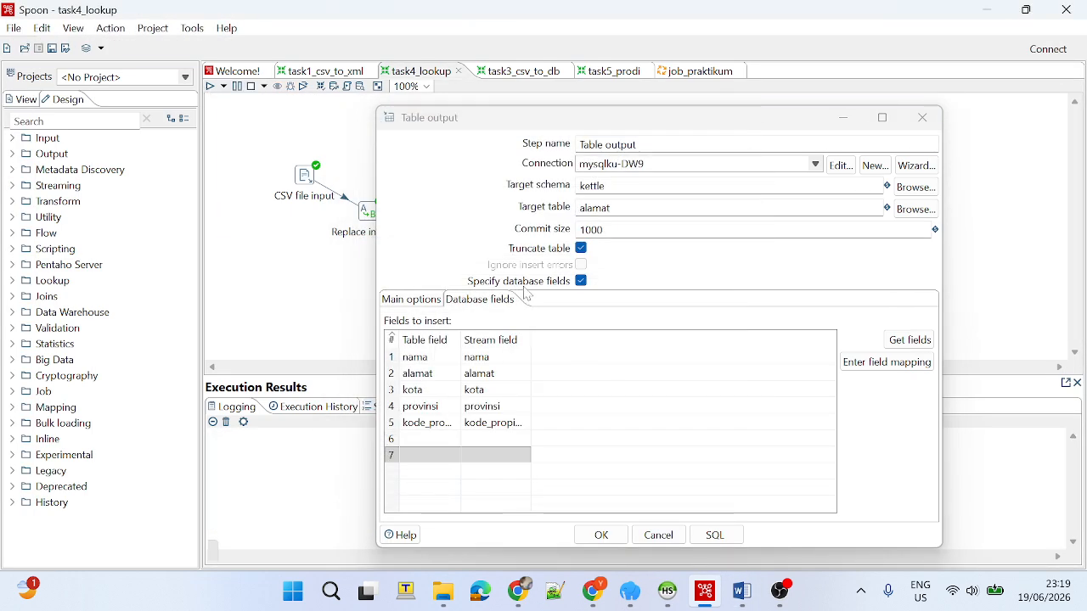
left_click(658, 536)
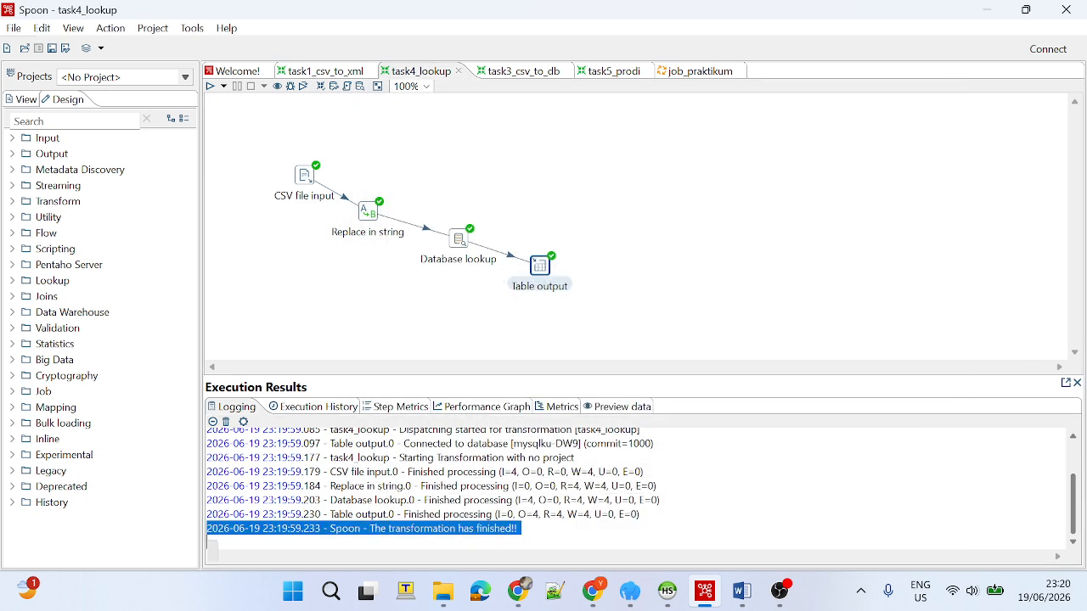
Switch to HeidiSQL and check the alamat table's columns and the data rows written by the lookup transformation.
left_click(668, 592)
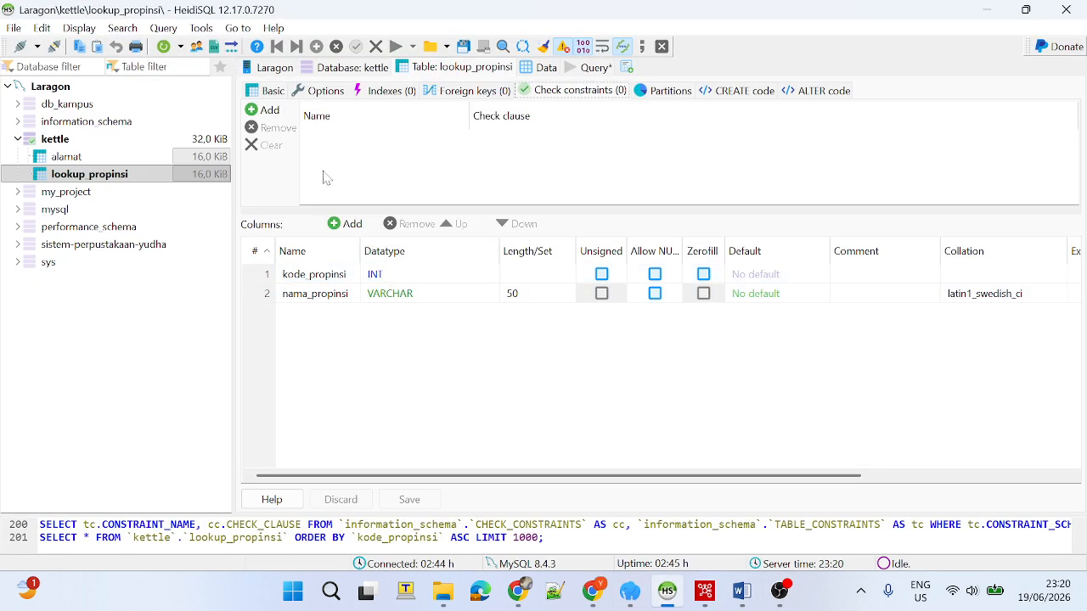
left_click(127, 158)
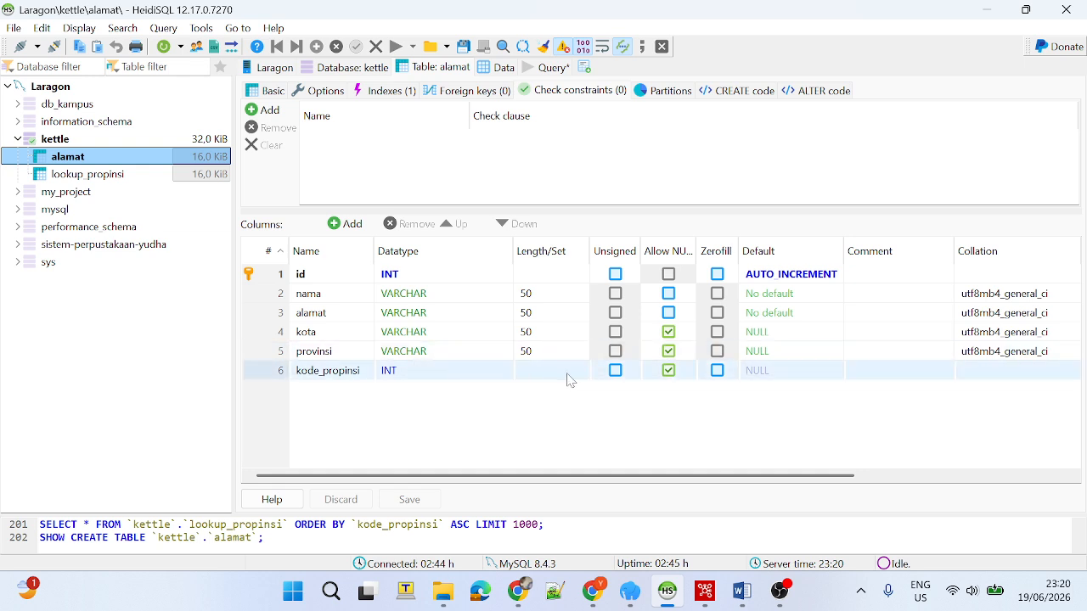
left_click(503, 68)
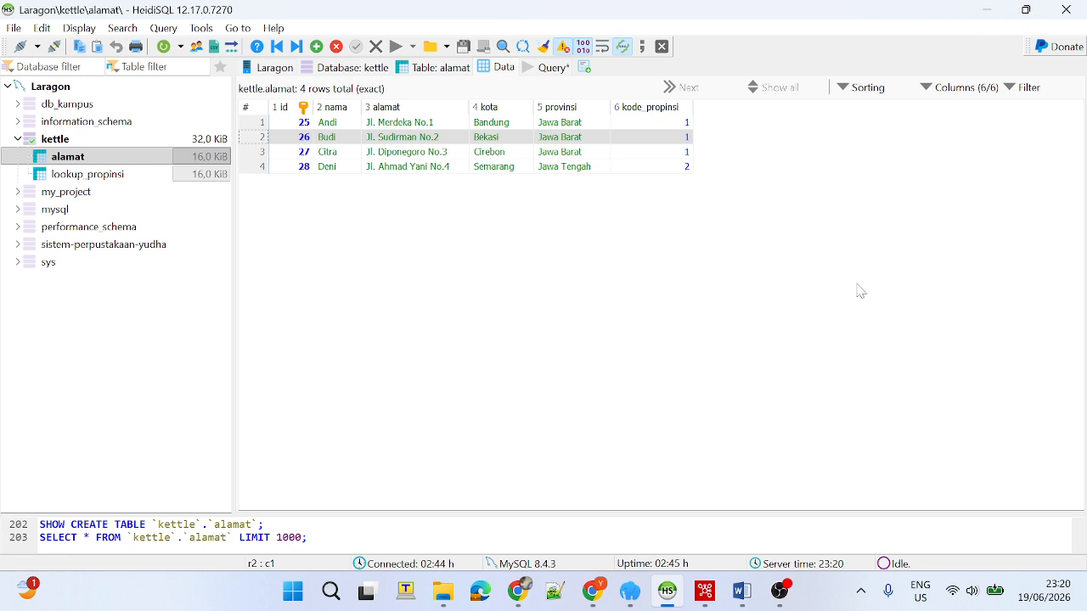
left_click(987, 10)
Switch to the task5_prodi transformation in Spoon and review the Microsoft Excel input step's selected file.
left_click(601, 75)
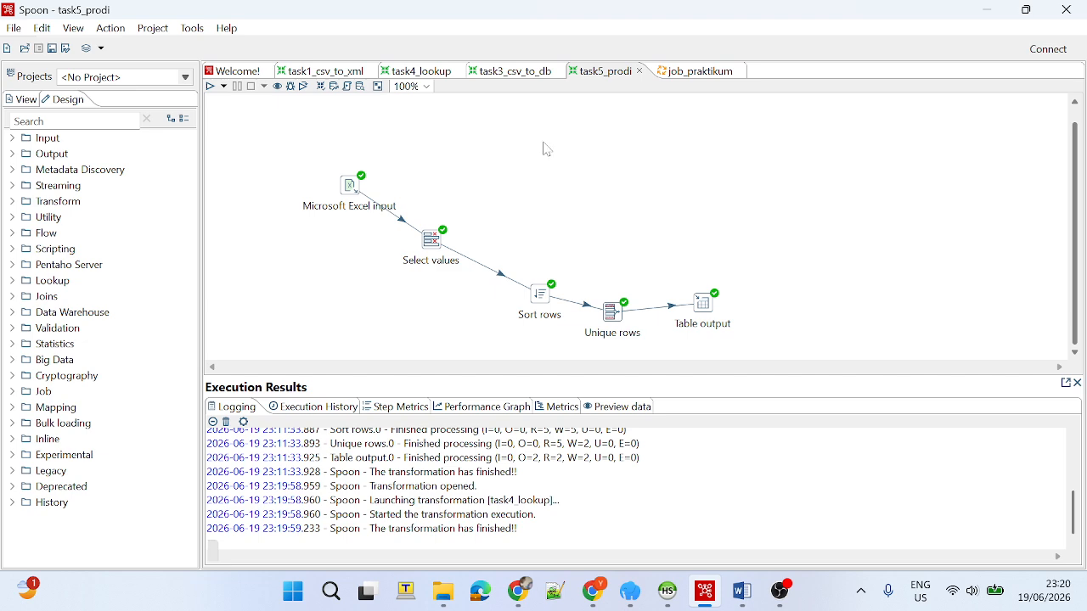
left_click(357, 192)
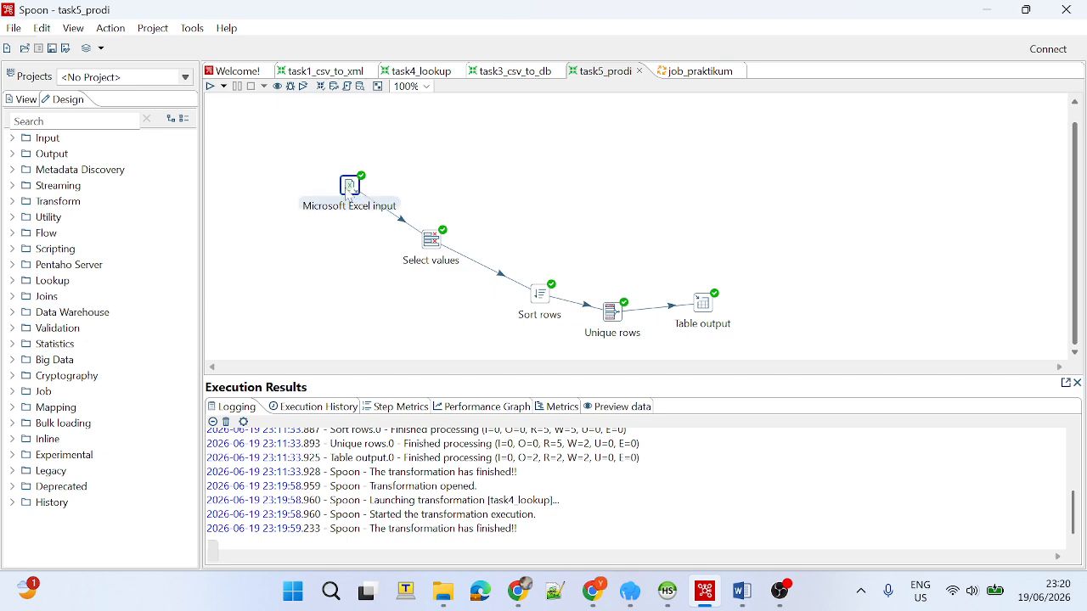
double_click(349, 188)
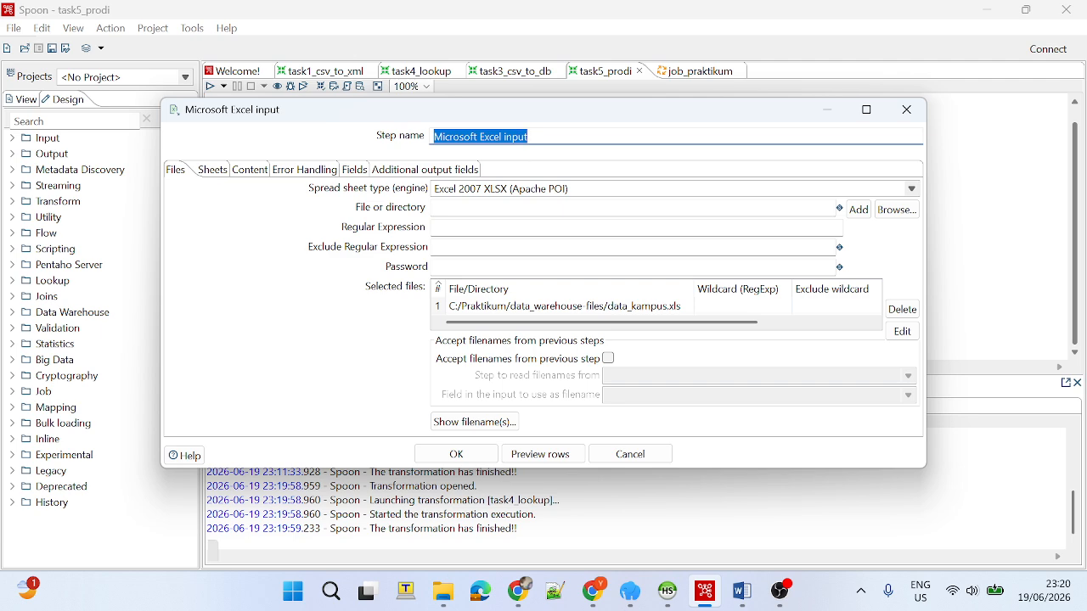
scroll(643, 308, "right", 2)
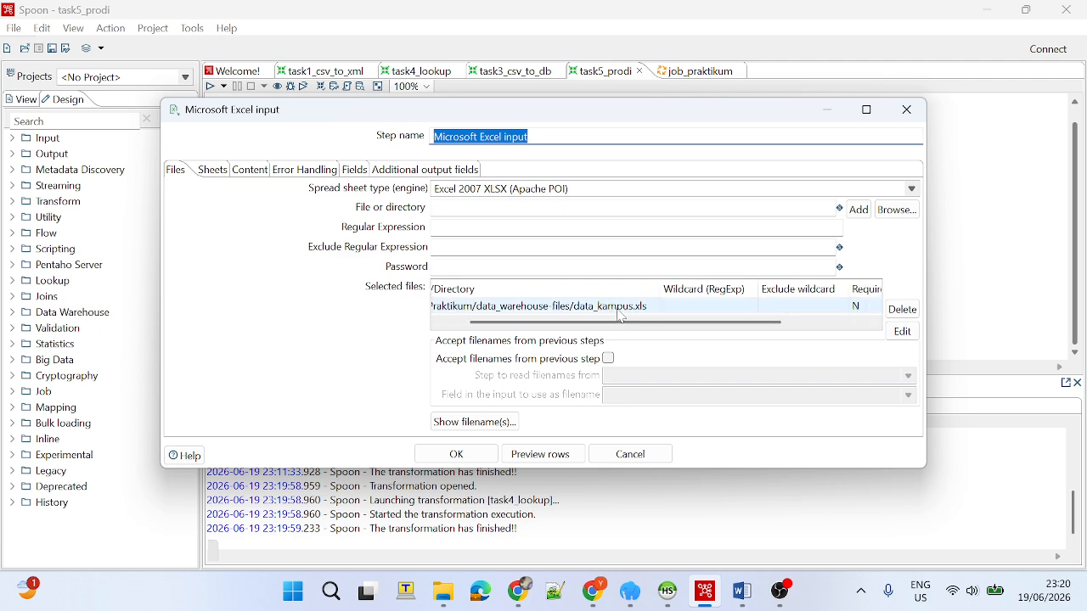
Open data_kampus.xlsx from the data_warehouse-files folder in Excel and look over the records in Sheet1.
left_click(445, 591)
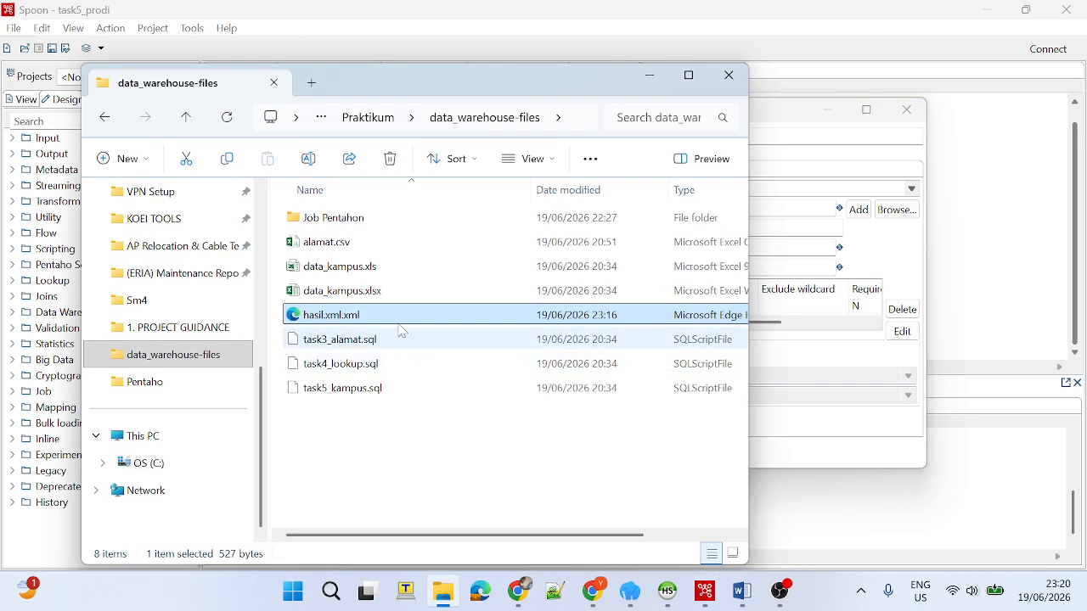
left_click(423, 291)
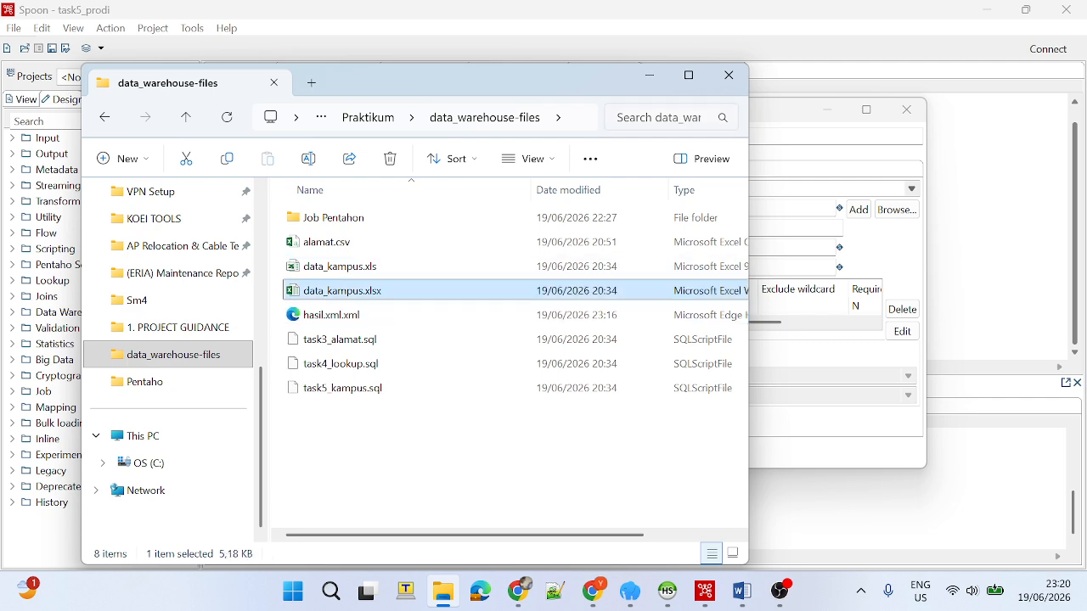
left_click(650, 75)
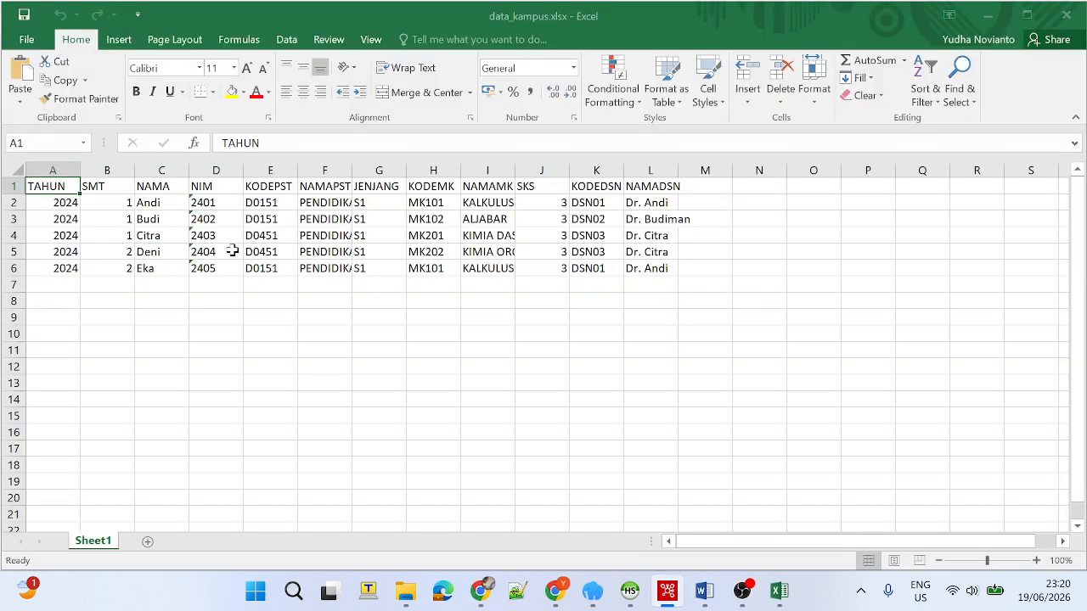
left_click(167, 249)
left_click(303, 202)
left_click(586, 248)
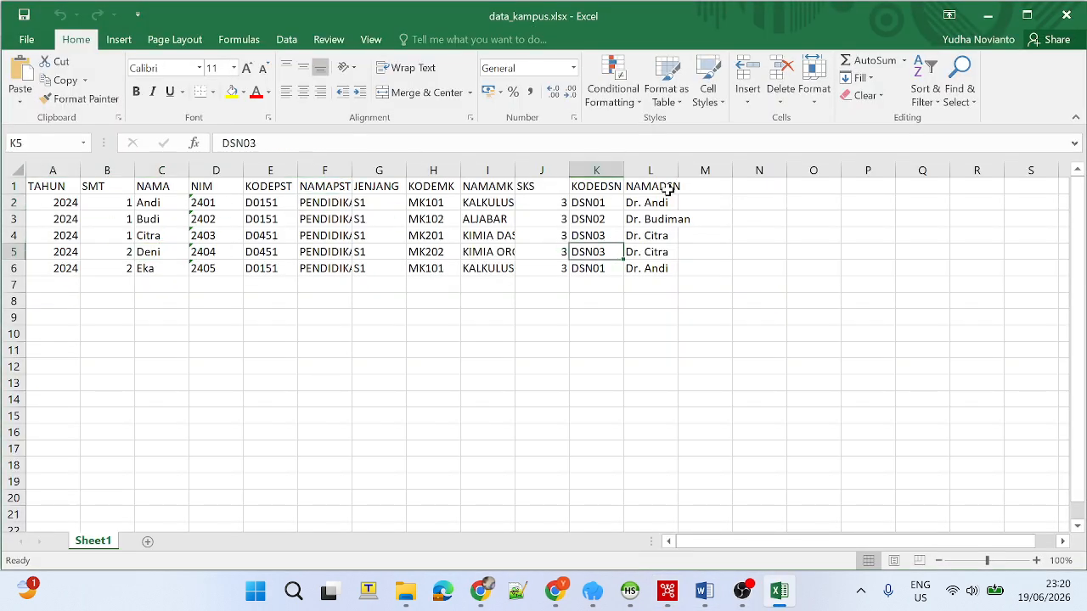
Autofit the widths of all columns in Sheet1 so that the full cell contents can be read.
left_click(67, 203)
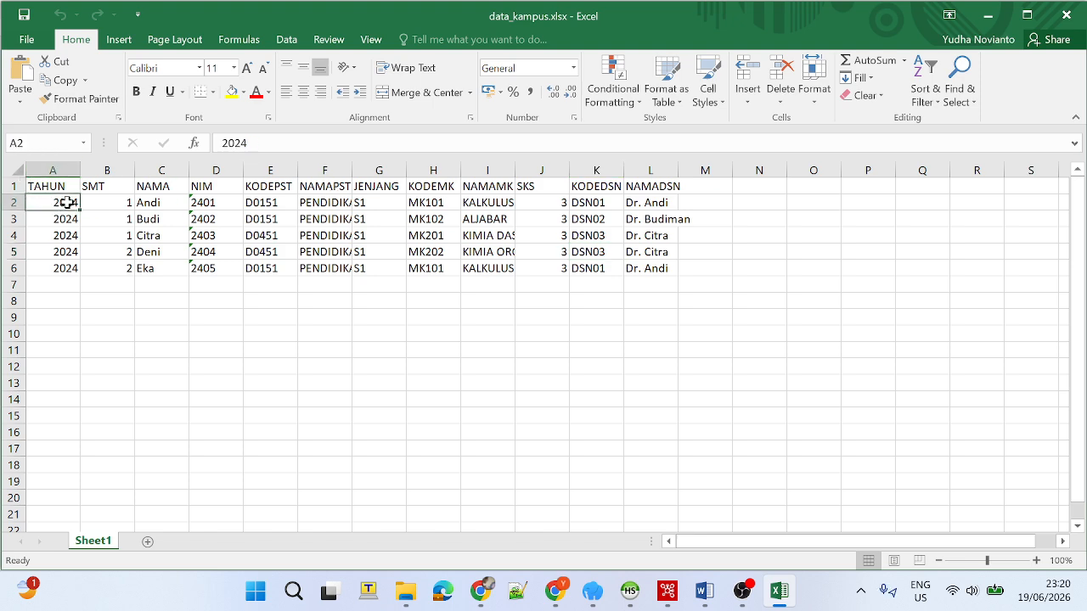
key("ctrl+a")
key("ctrl+a")
double_click(678, 170)
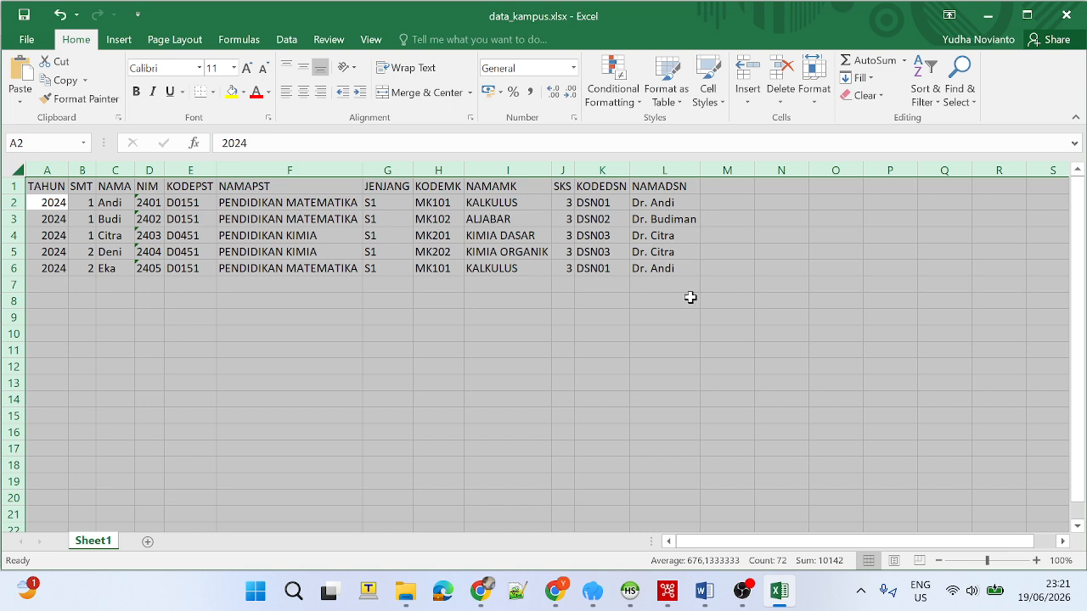
left_click(652, 312)
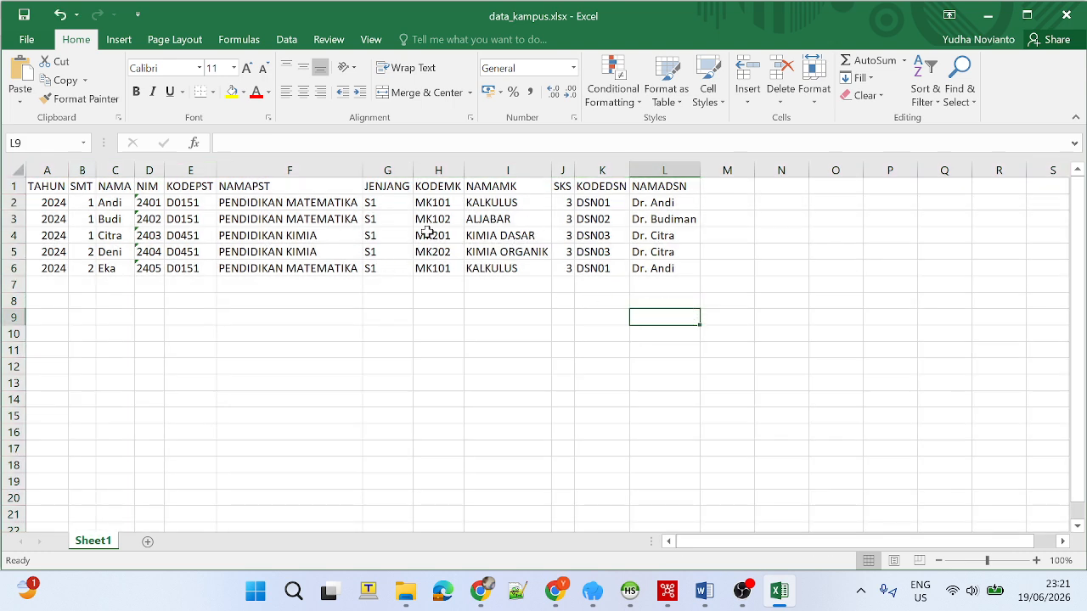
Examine the NAMAPST values in F2:F6 and close the data_kampus.xlsx workbook without saving.
left_click_drag(344, 207, 348, 270)
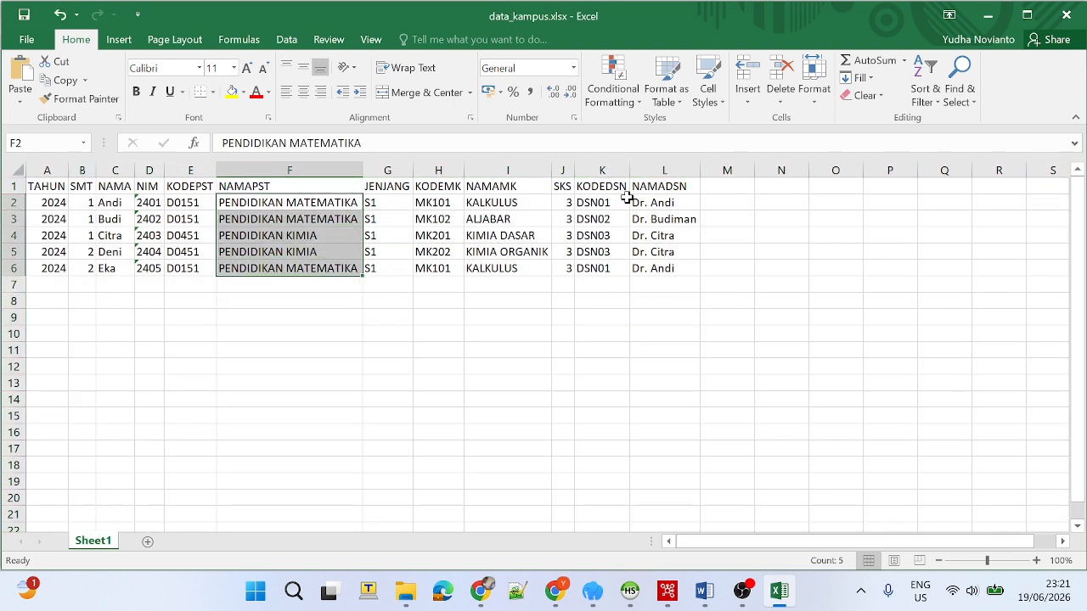
left_click(1068, 18)
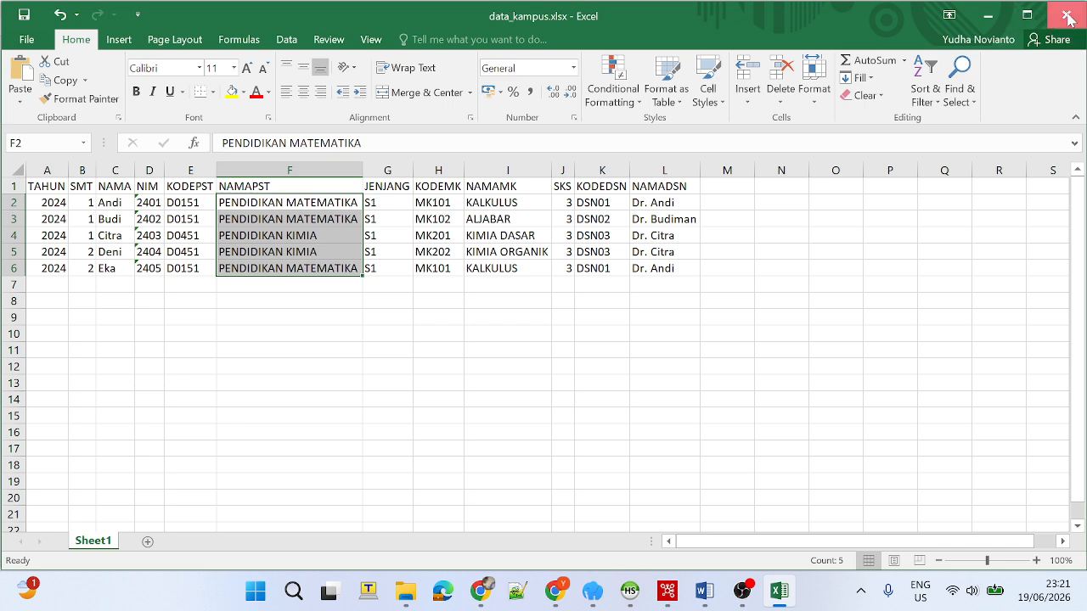
left_click(542, 313)
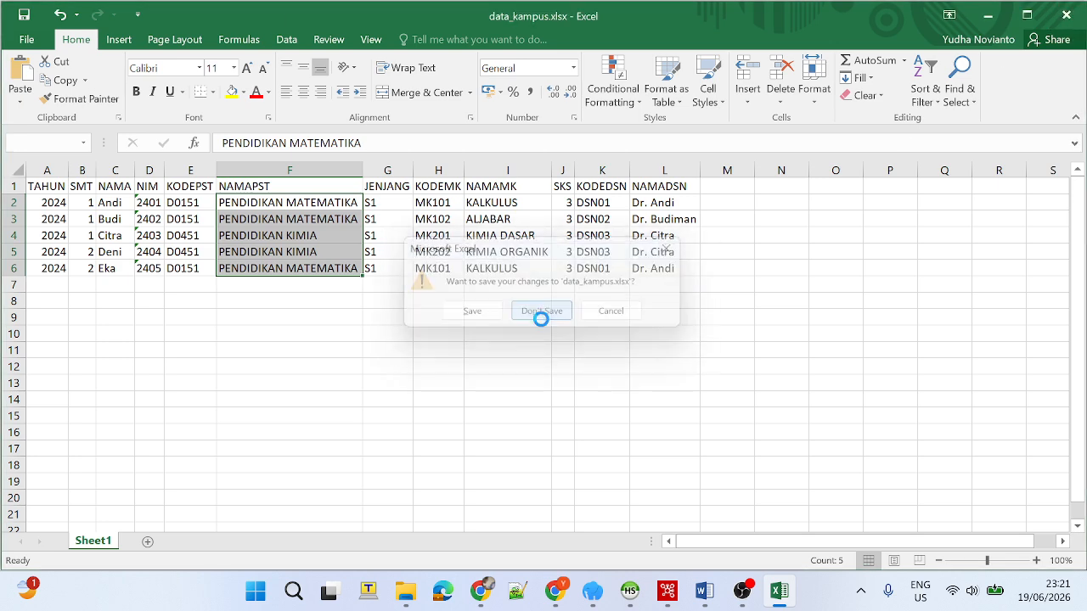
Return to the task5_prodi transformation in Spoon and reposition the Sort rows and Table output steps slightly higher on the canvas.
left_click(628, 455)
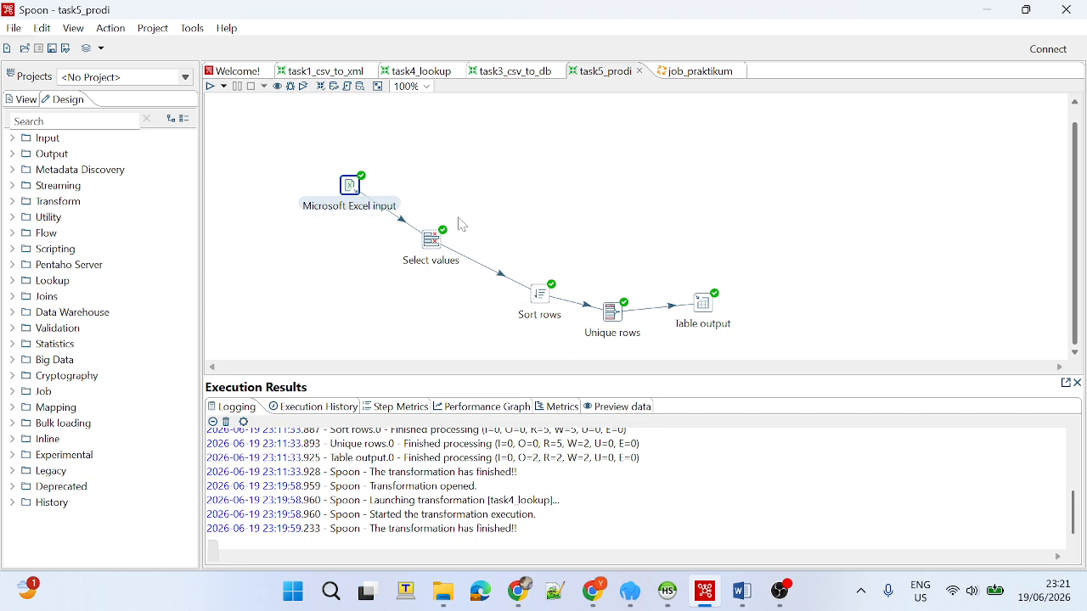
left_click_drag(537, 301, 519, 291)
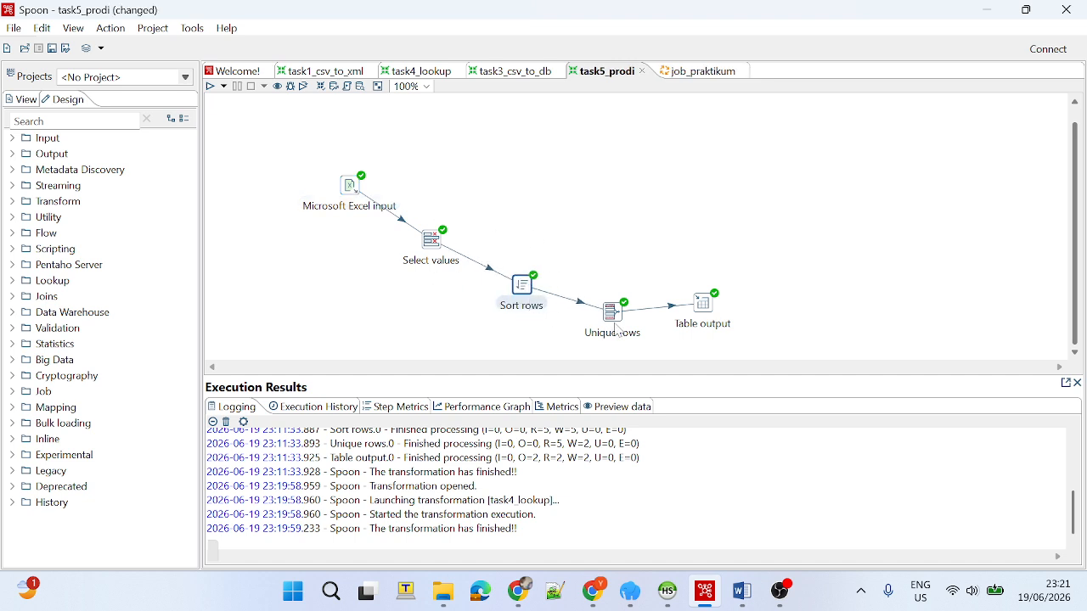
left_click(612, 313)
left_click(684, 228)
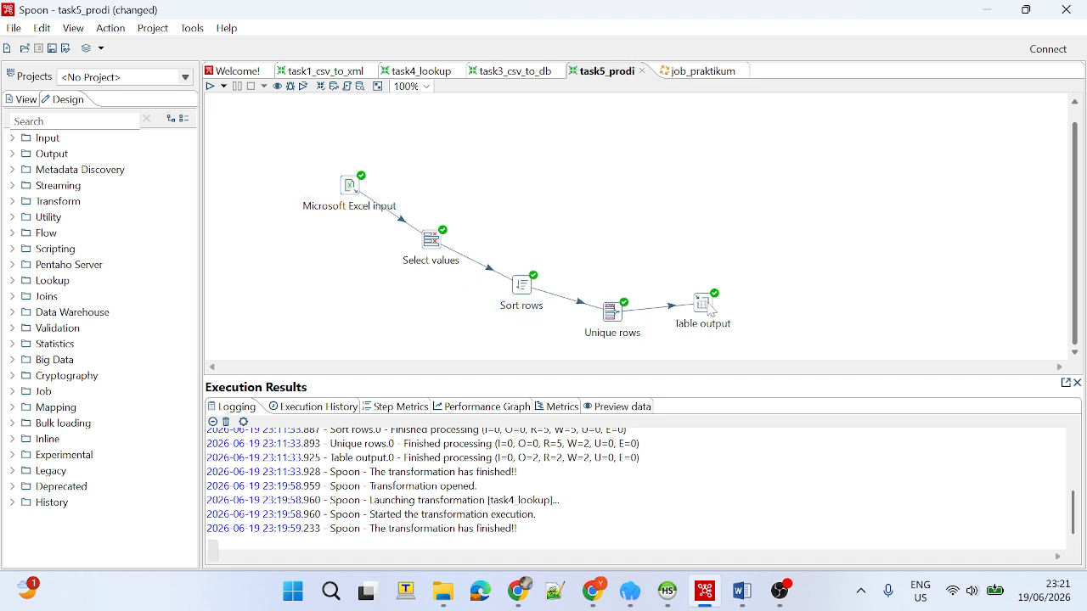
left_click_drag(710, 310, 718, 291)
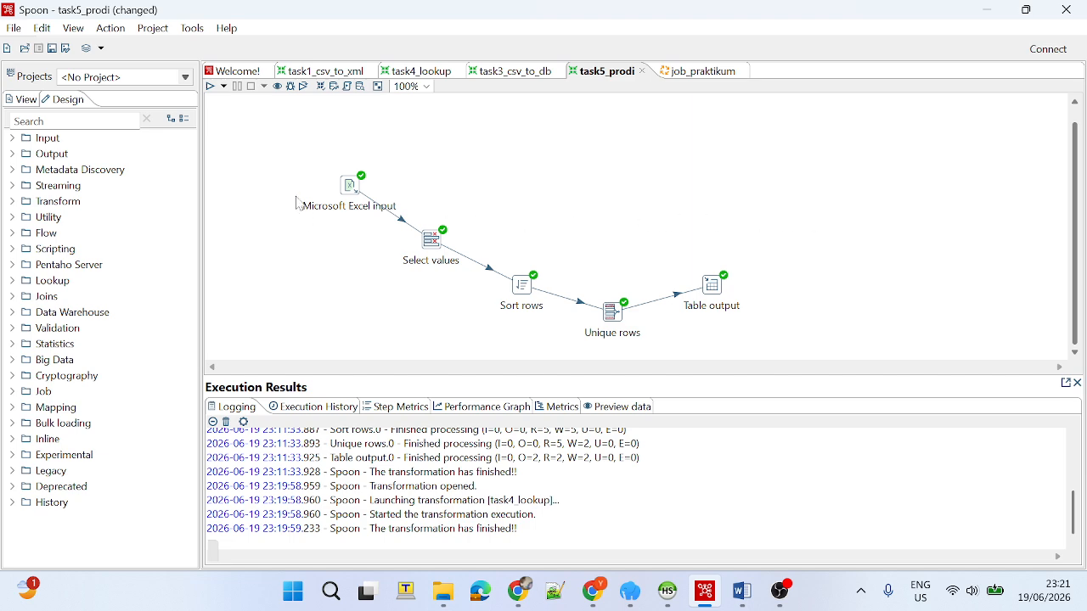
Run the task5_prodi transformation with the Pentaho local configuration and check the final line of its execution log.
left_click(210, 86)
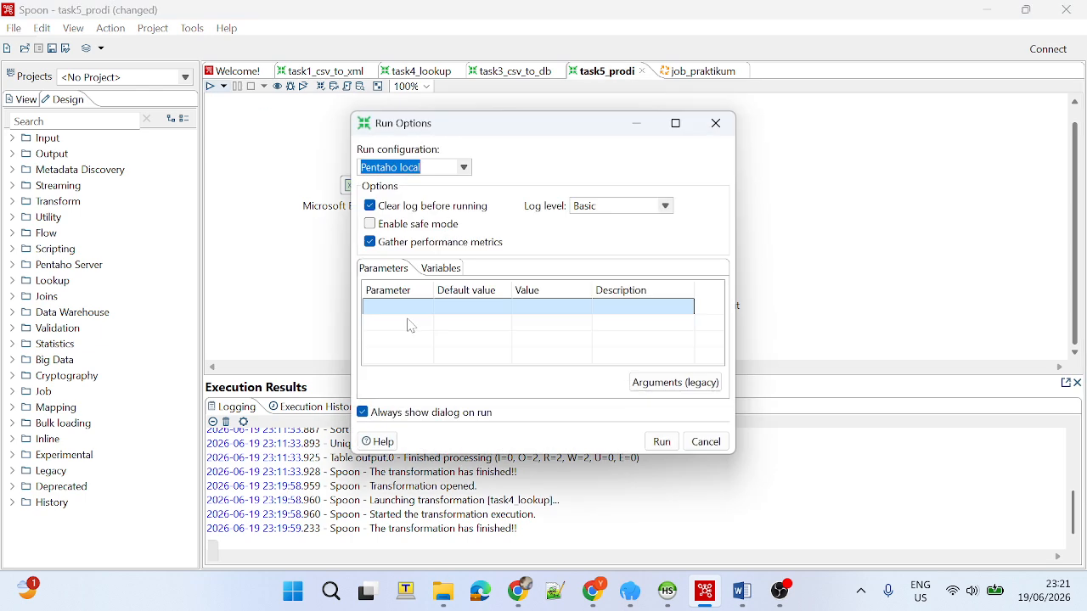
left_click(655, 441)
left_click(639, 308)
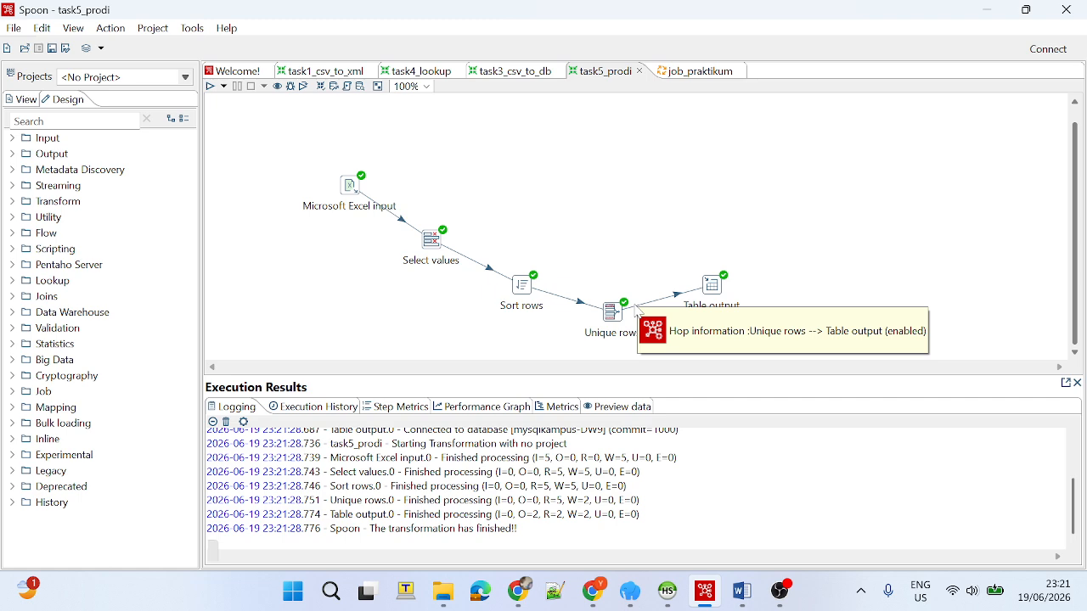
triple_click(496, 528)
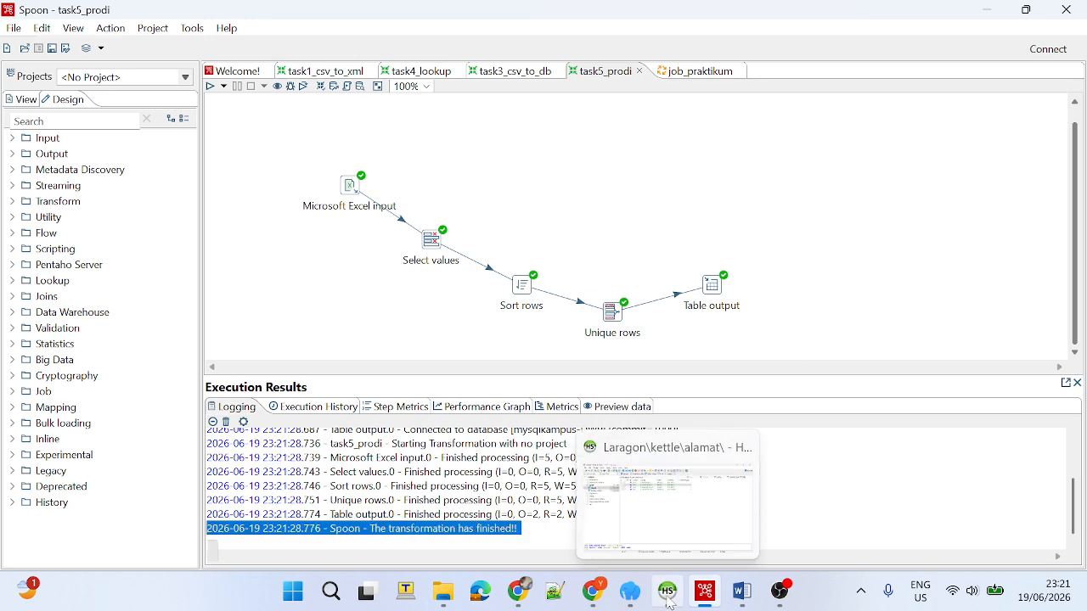
Review the target schema and target table set in the Table output step, leaving its settings unchanged.
double_click(714, 286)
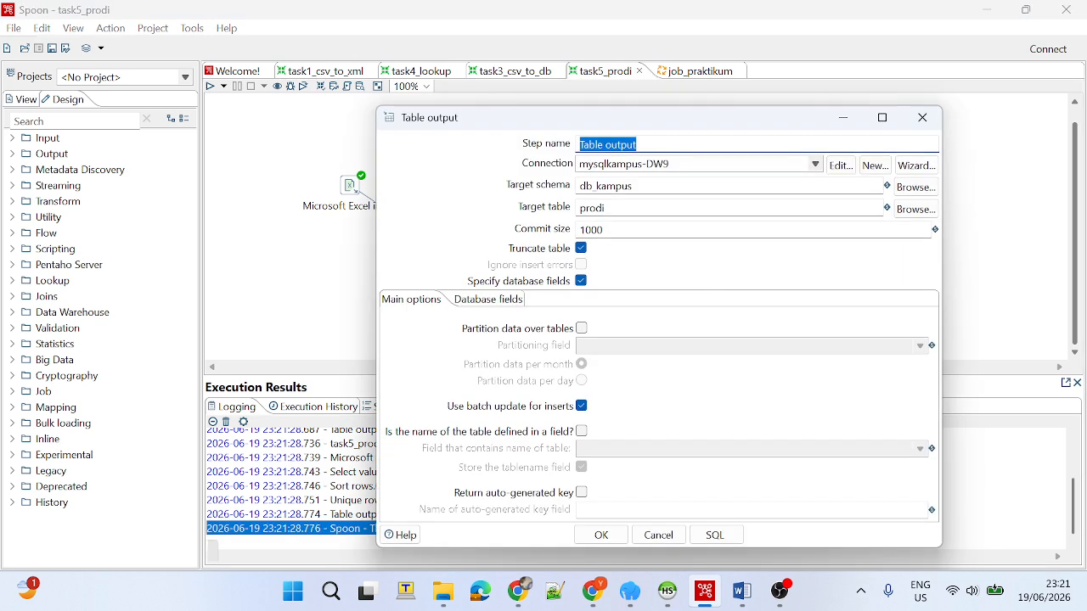
double_click(598, 208)
double_click(614, 186)
left_click(647, 186)
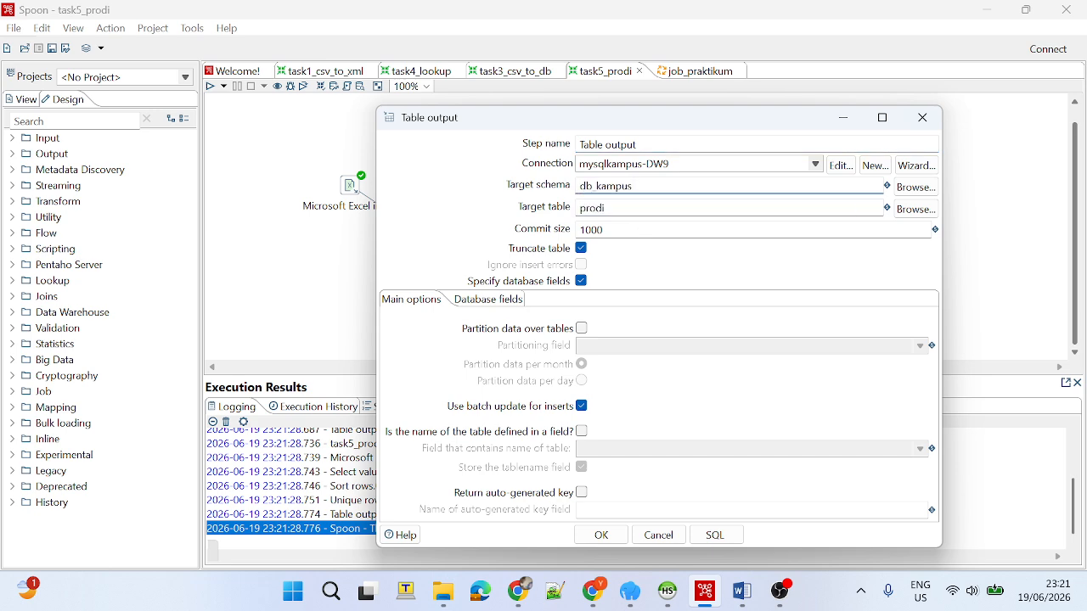
double_click(598, 208)
left_click(922, 118)
Switch to HeidiSQL and display the data of the prodi table in the db_kampus database.
left_click(667, 591)
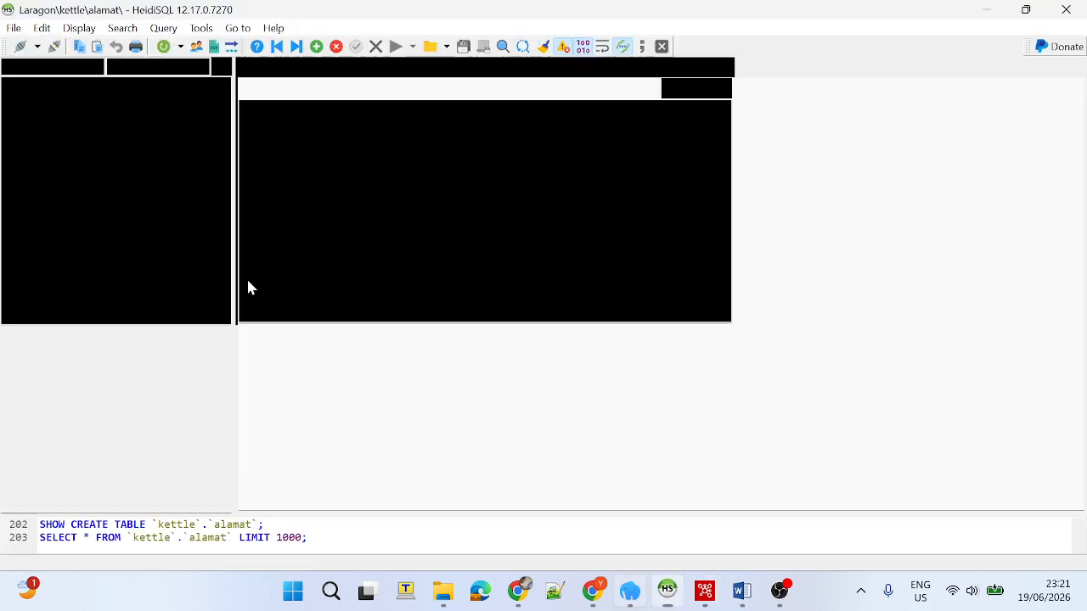
left_click(17, 103)
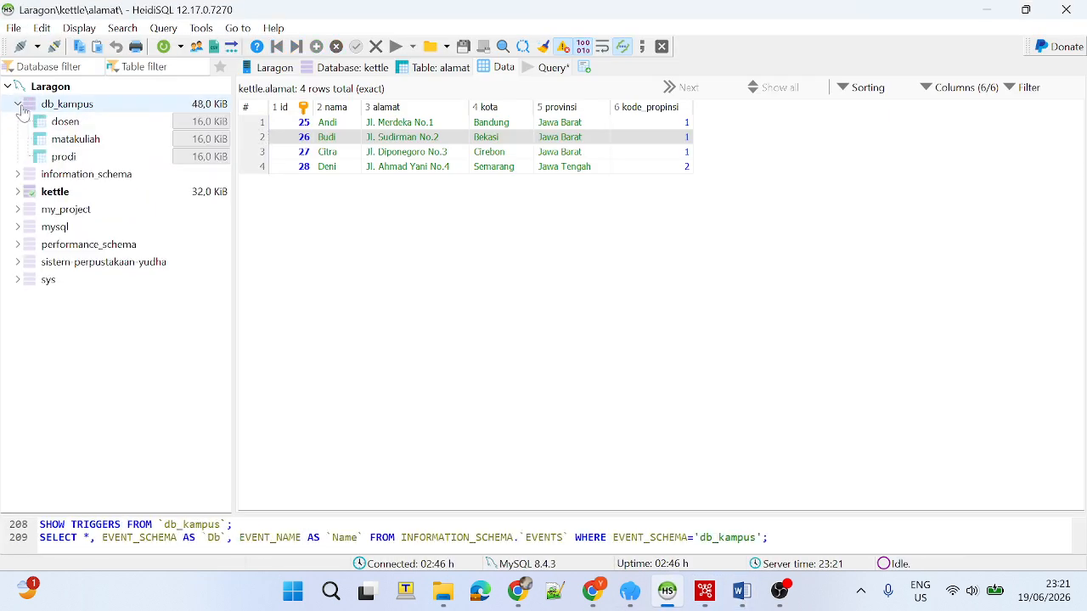
left_click(103, 155)
left_click(416, 161)
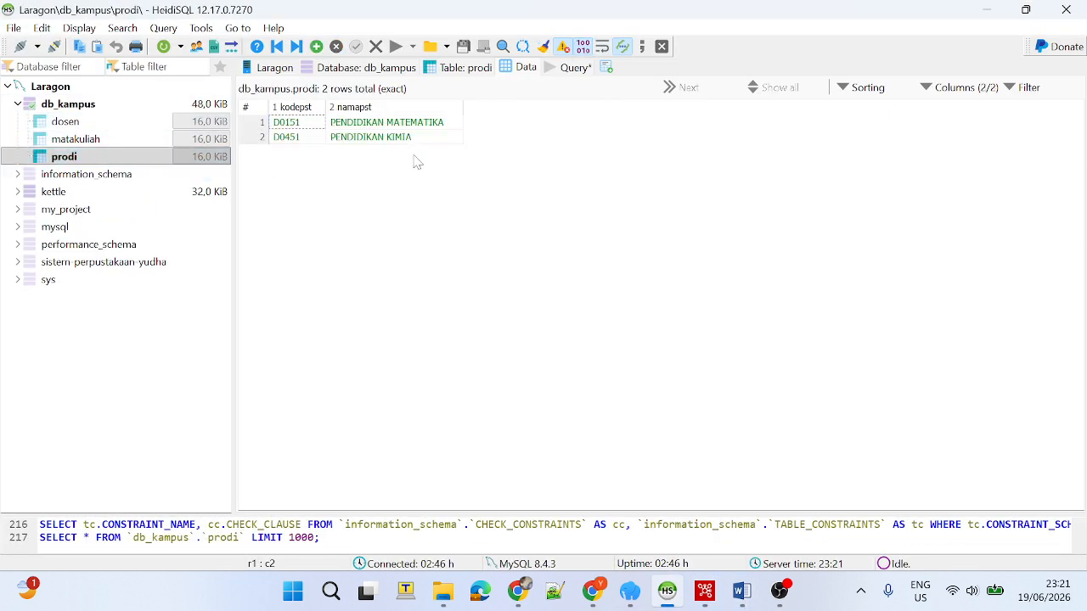
Reopen data_kampus.xlsx in Excel, autofit the NAMAPST column, and compare F2:F6 with the prodi table rows in HeidiSQL.
left_click(444, 592)
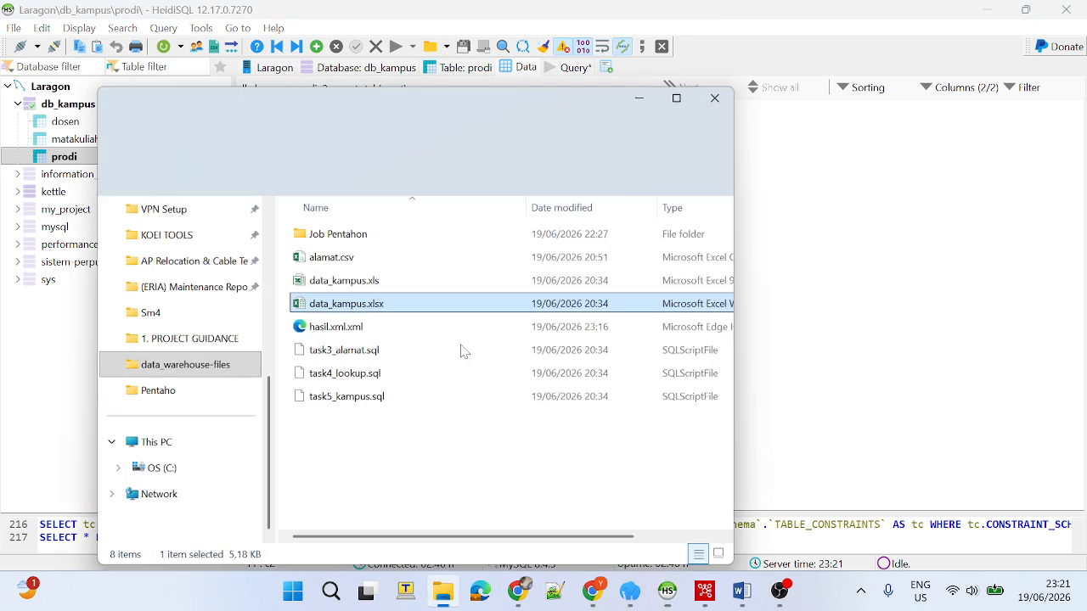
left_click(648, 74)
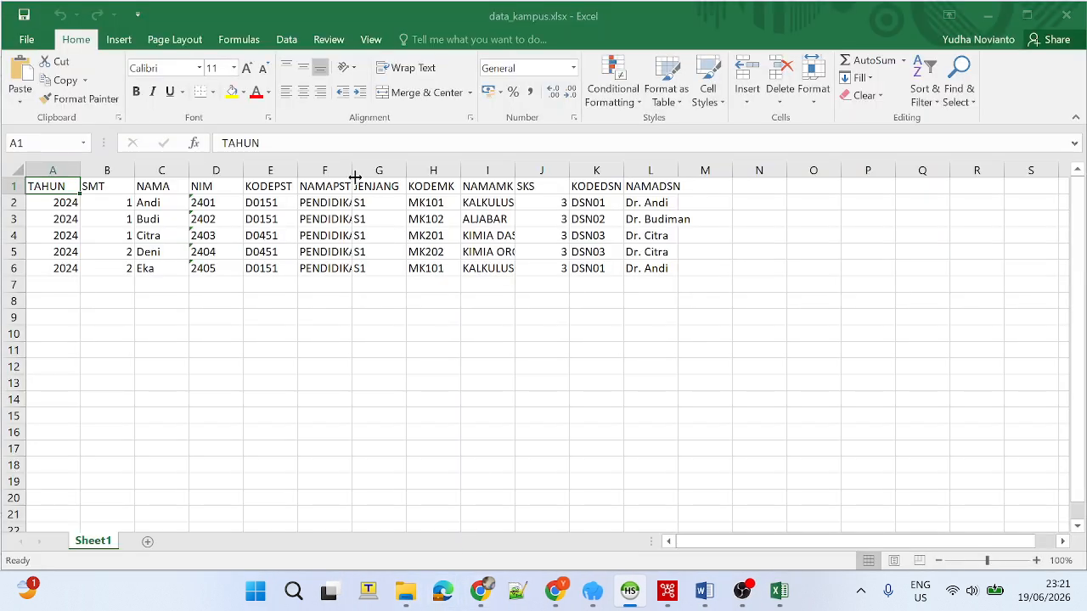
double_click(353, 175)
left_click_drag(389, 204, 400, 266)
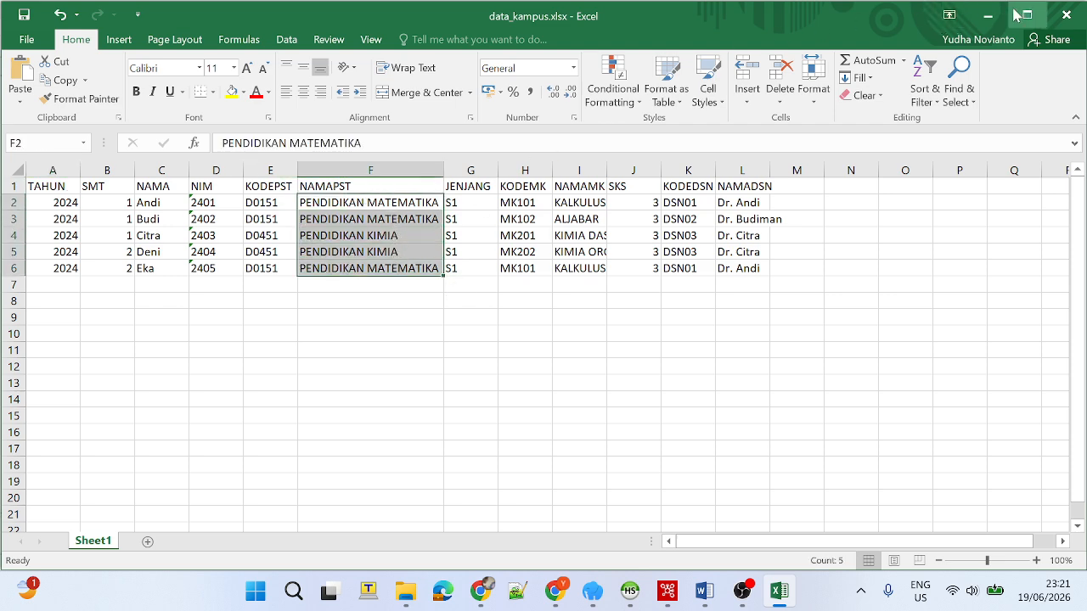
left_click(988, 15)
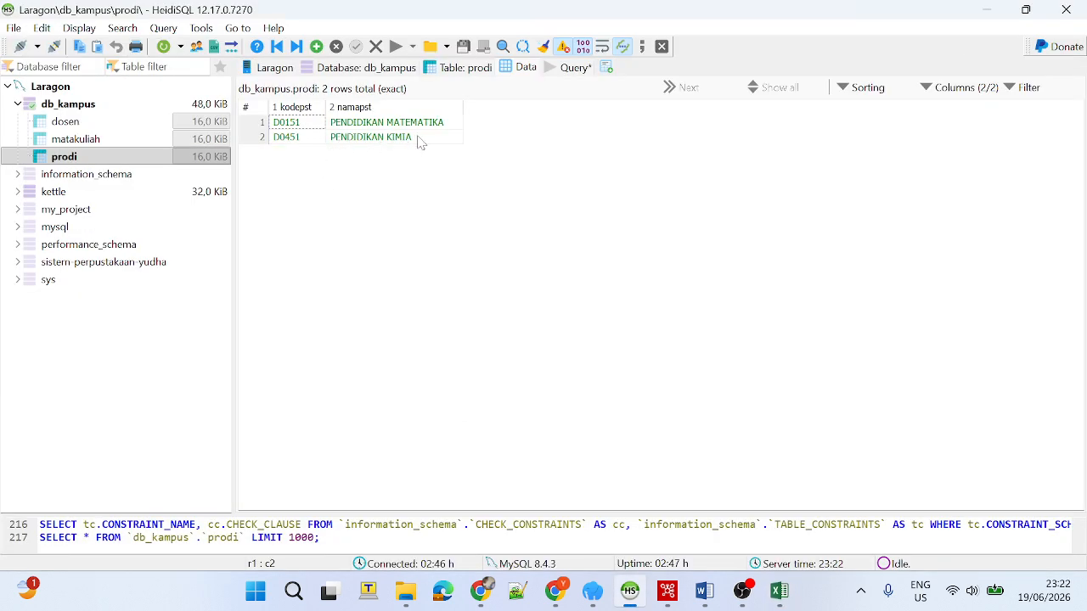
left_click_drag(504, 154, 265, 110)
left_click(495, 176)
Switch to the job_praktikum job in Spoon and align its File exists and Transformation entries in a horizontal row.
left_click(666, 603)
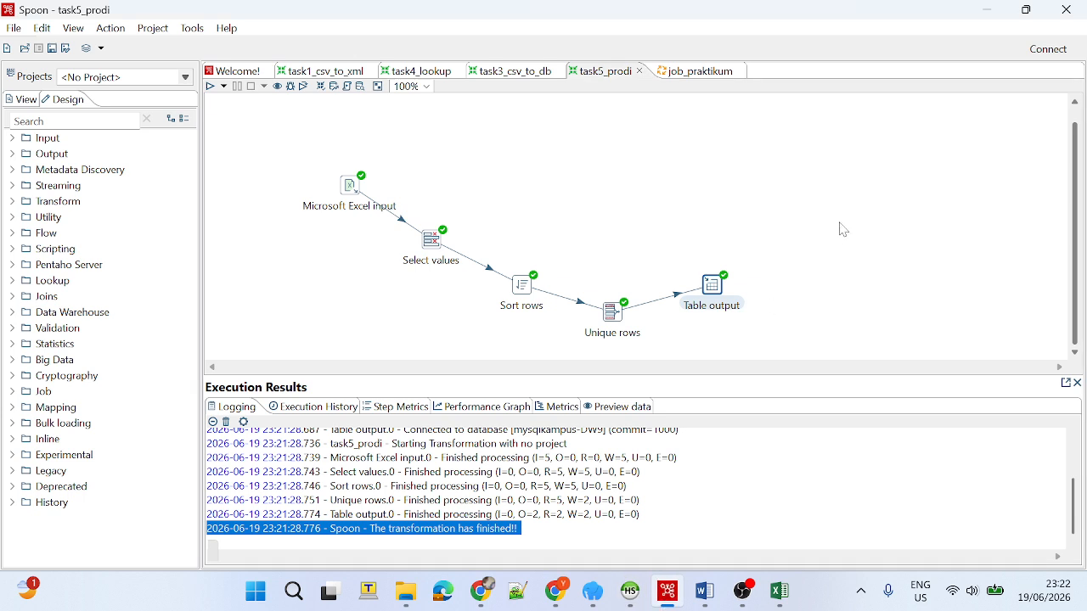
left_click(688, 75)
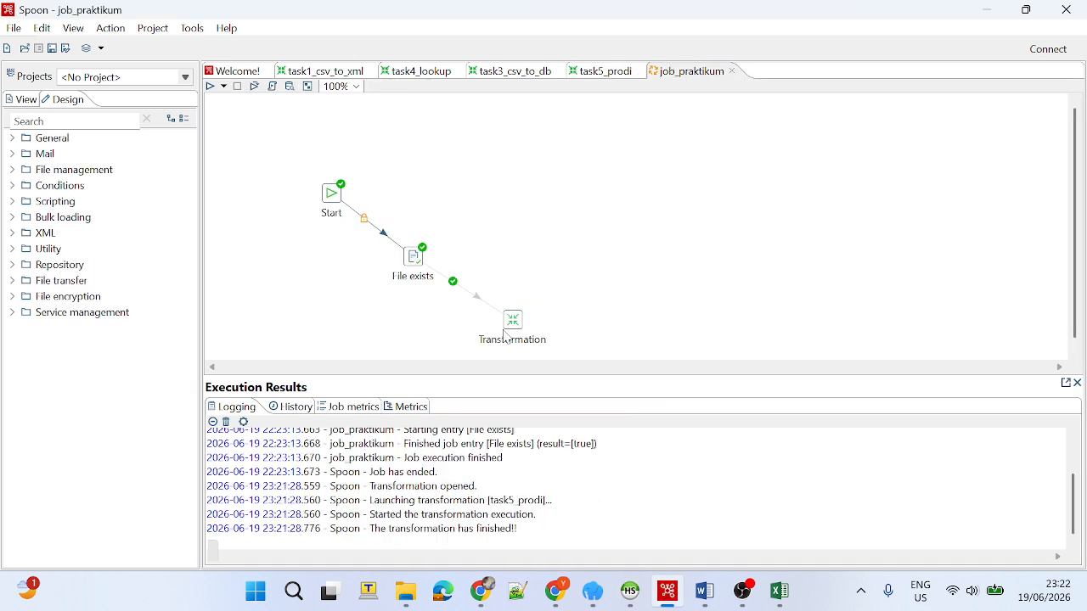
left_click_drag(516, 320, 571, 225)
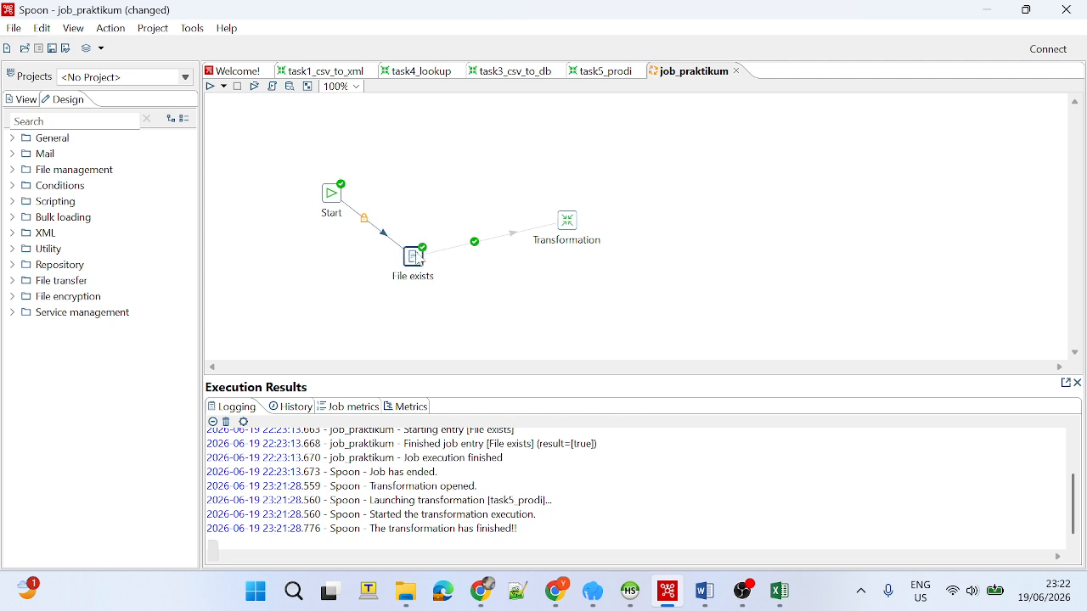
left_click_drag(421, 258, 449, 204)
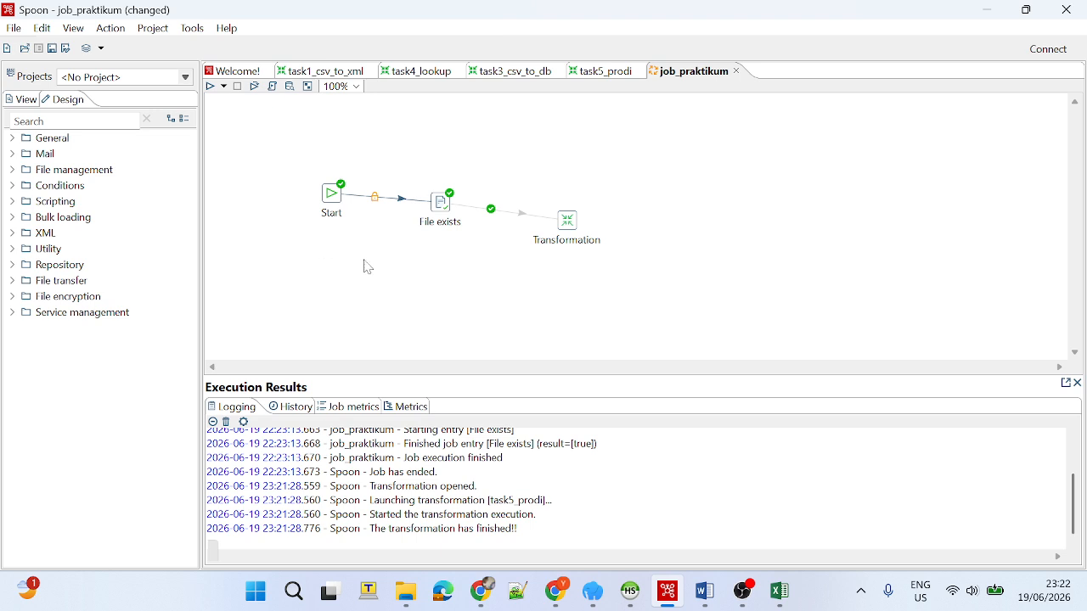
left_click_drag(427, 193, 427, 213)
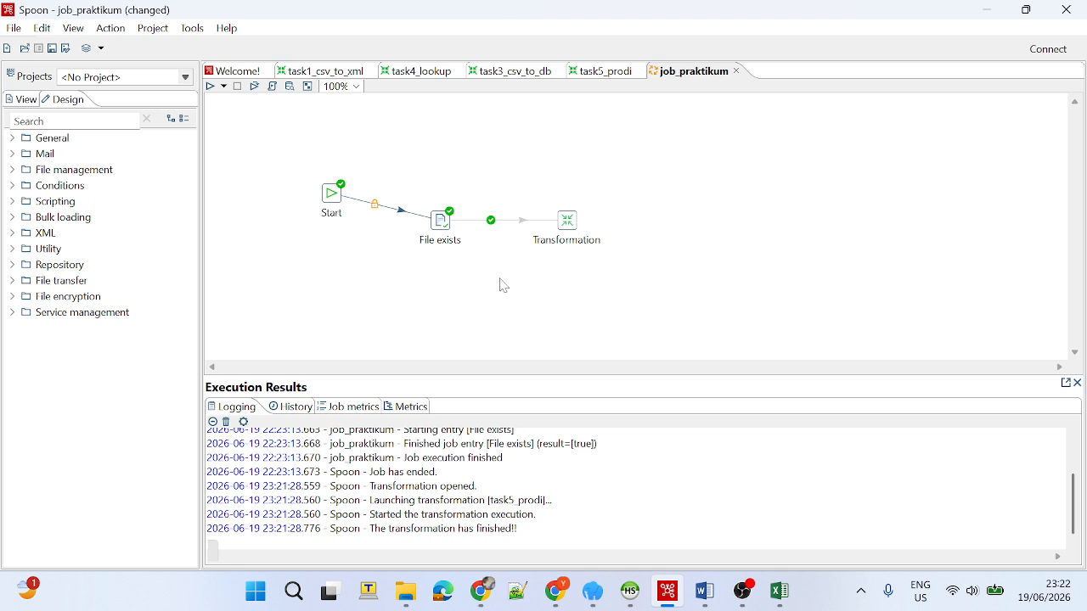
left_click_drag(501, 278, 416, 192)
Run job_praktikum with the Pentaho local configuration and check the closing lines of its execution log.
left_click(210, 86)
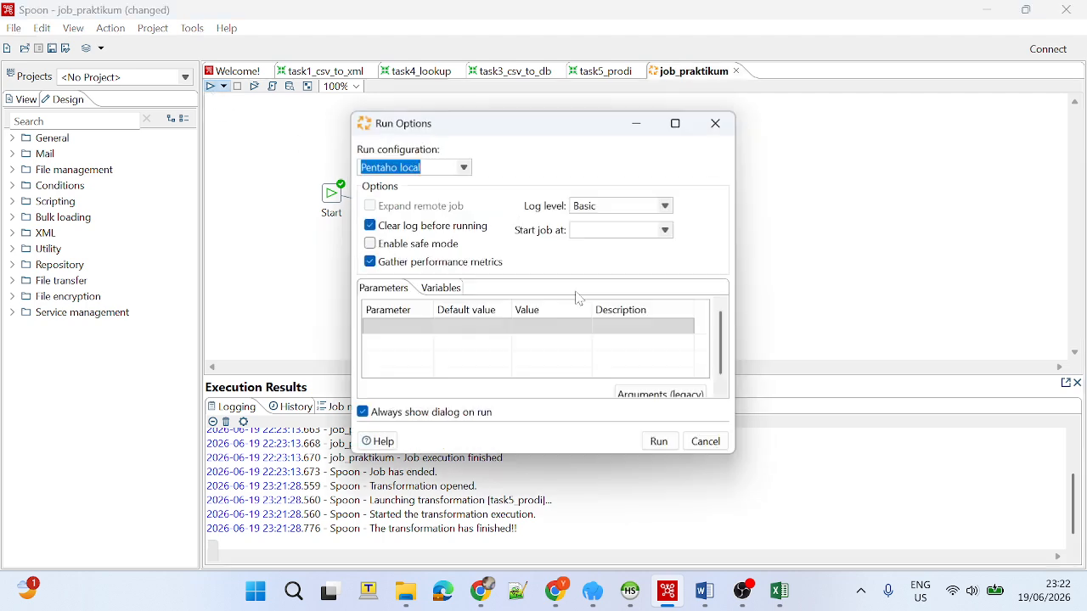
left_click(659, 441)
left_click(636, 309)
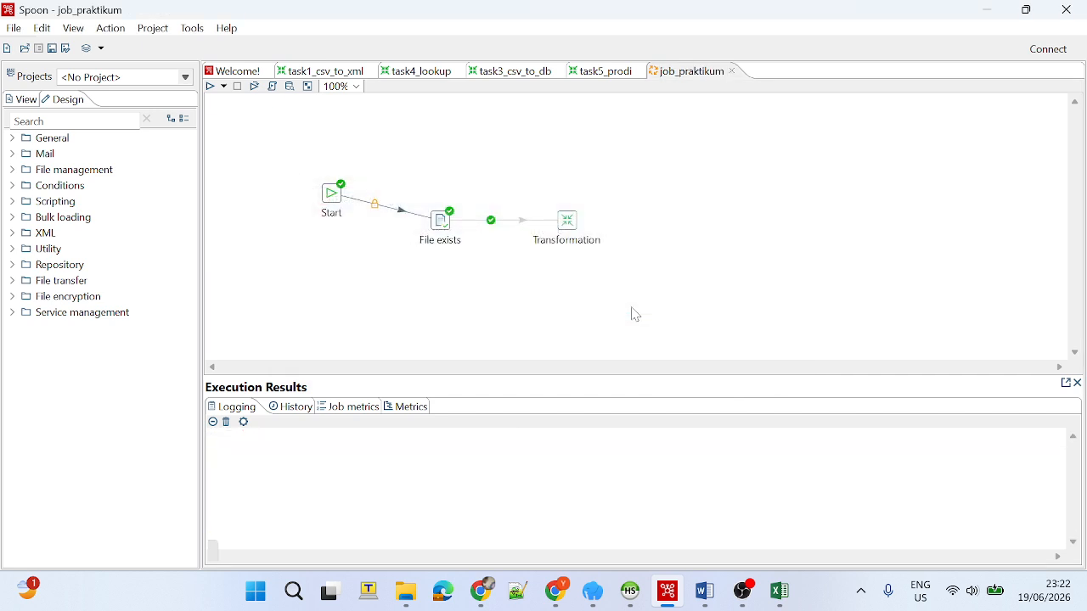
triple_click(357, 529)
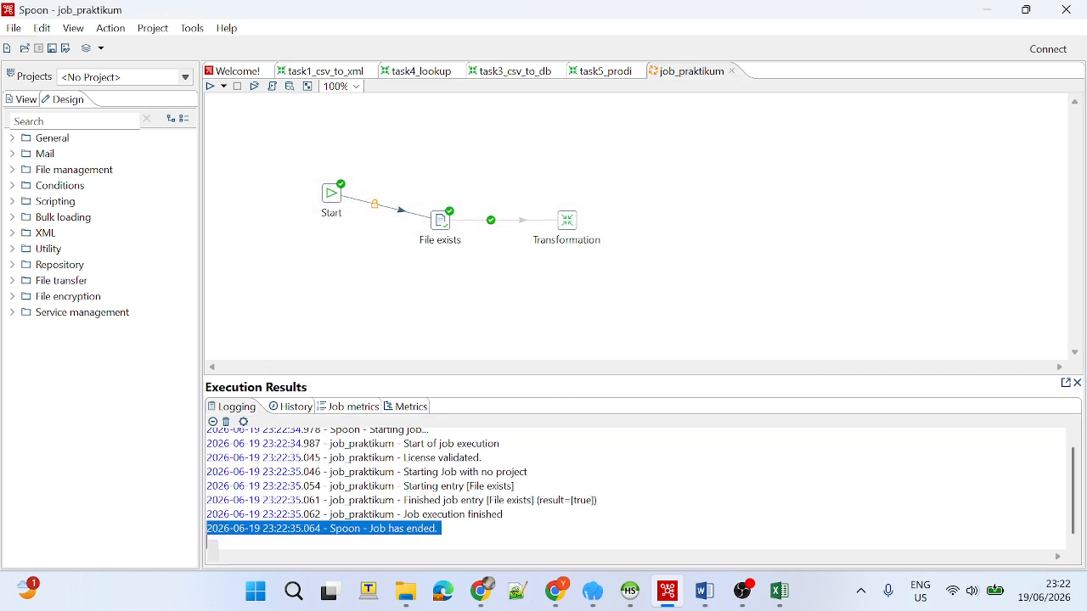
triple_click(357, 515)
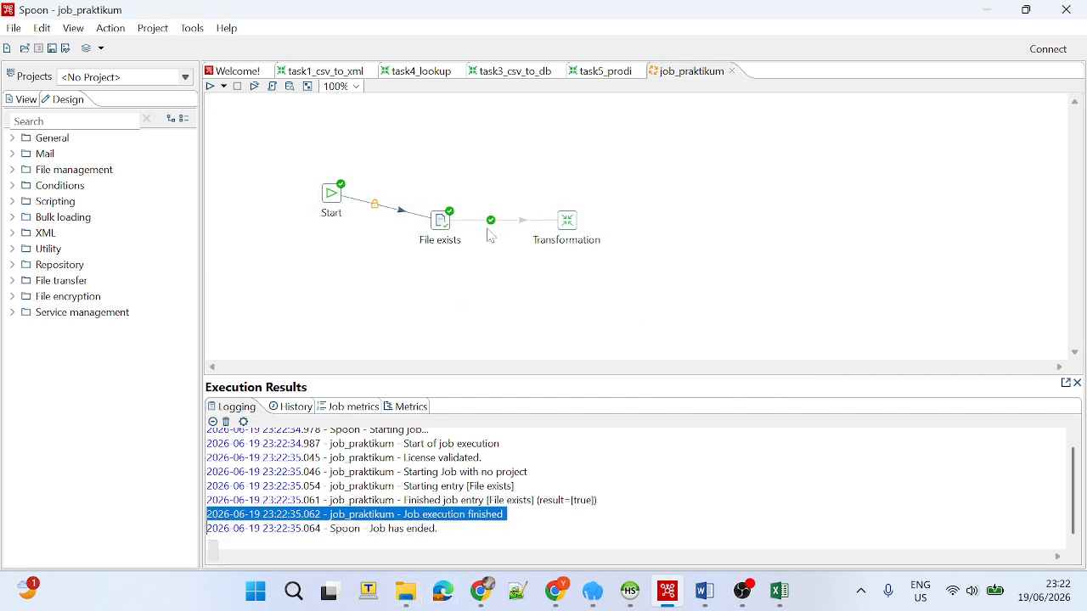
Bring up the data_warehouse-files folder and review which file the job's File exists entry checks for.
left_click(406, 592)
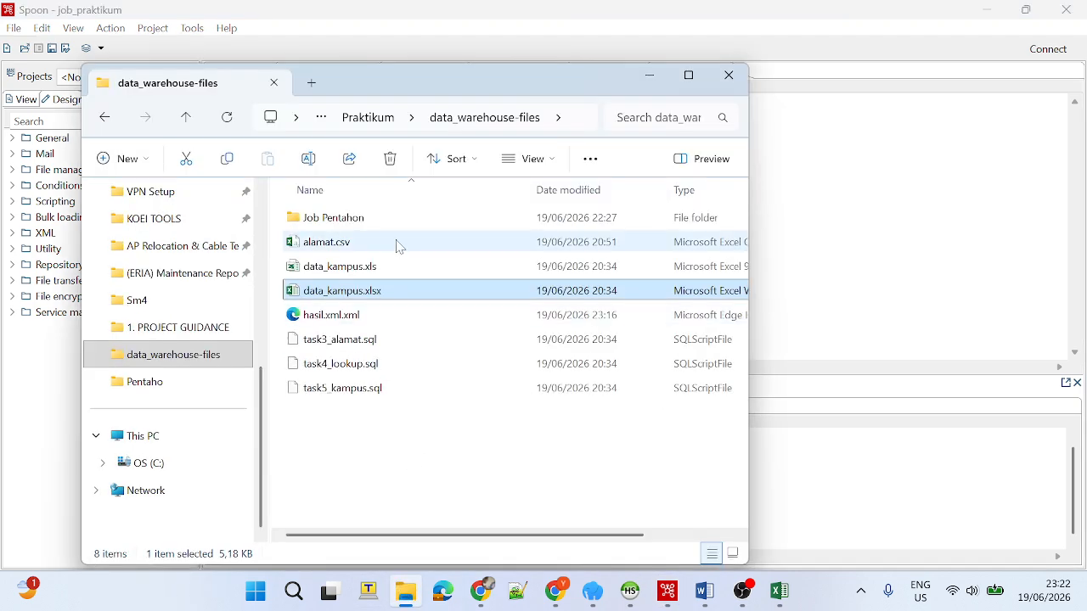
left_click_drag(498, 82, 635, 272)
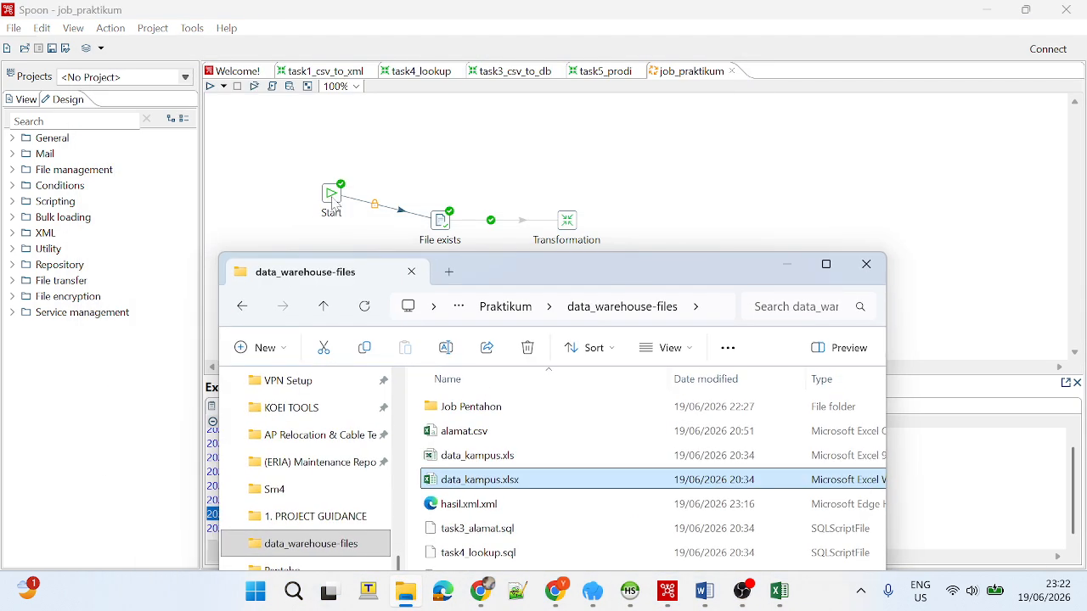
double_click(442, 223)
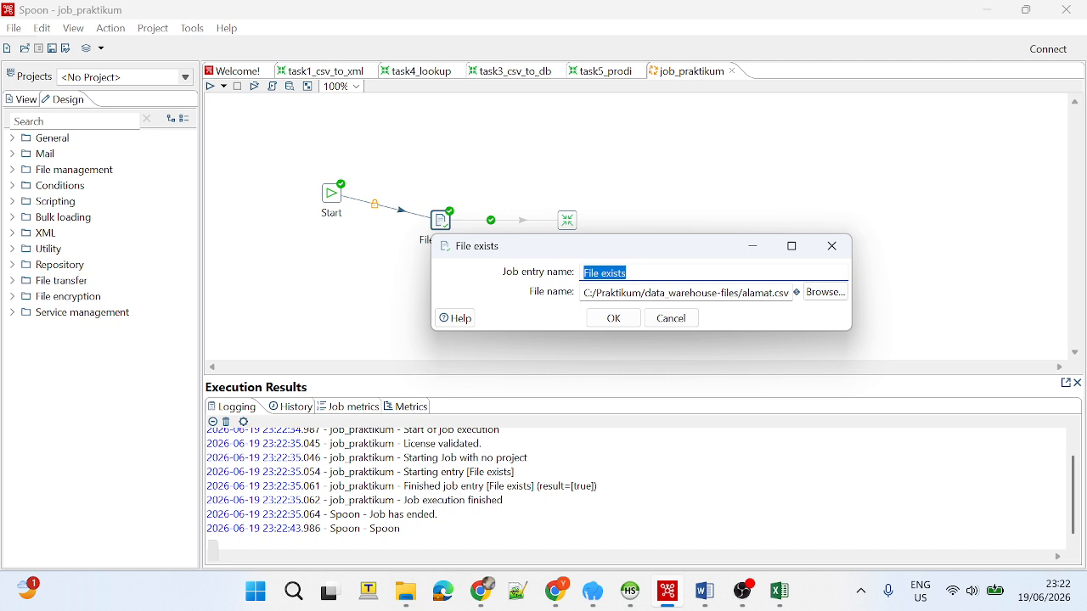
left_click_drag(743, 293, 791, 293)
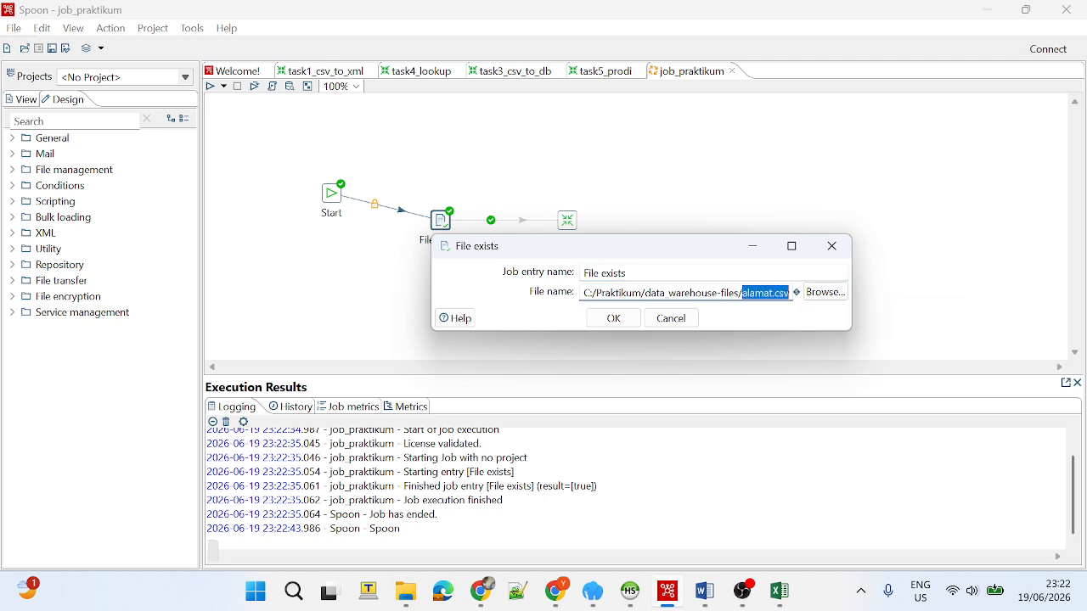
left_click(833, 248)
Move alamat.csv from the data_warehouse-files folder into its Job Pentahon subfolder and return to the parent folder.
left_click(406, 593)
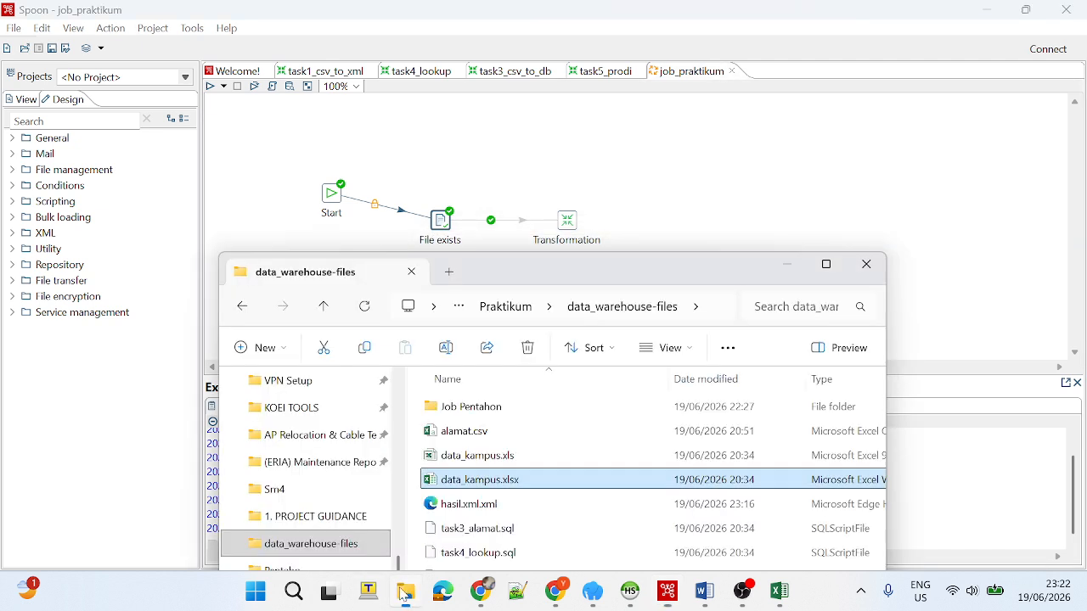
left_click_drag(537, 285, 551, 182)
left_click(482, 337)
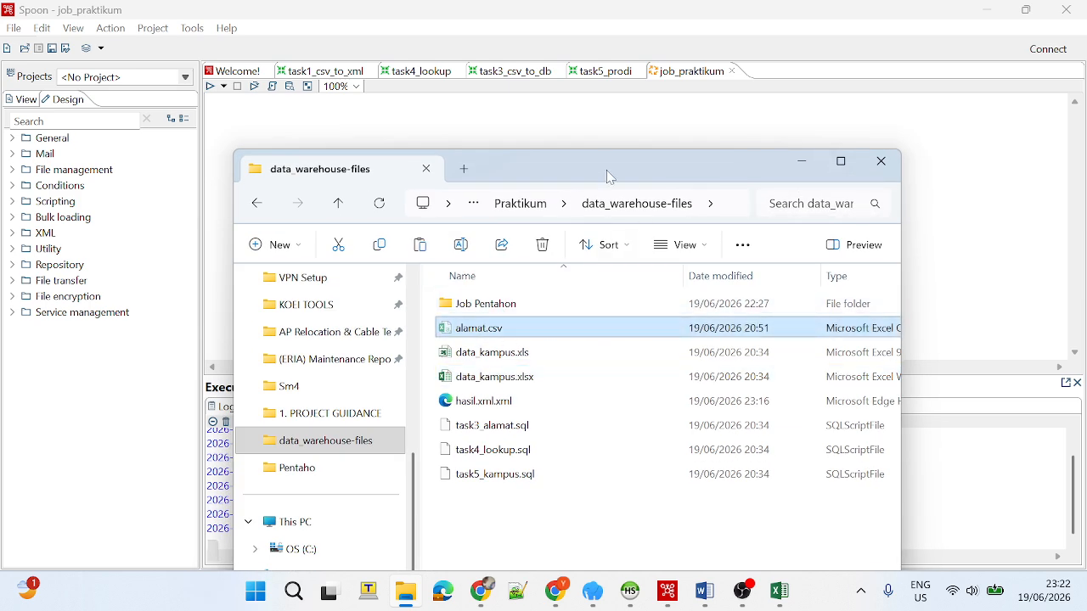
left_click_drag(521, 186, 505, 159)
left_click(282, 520)
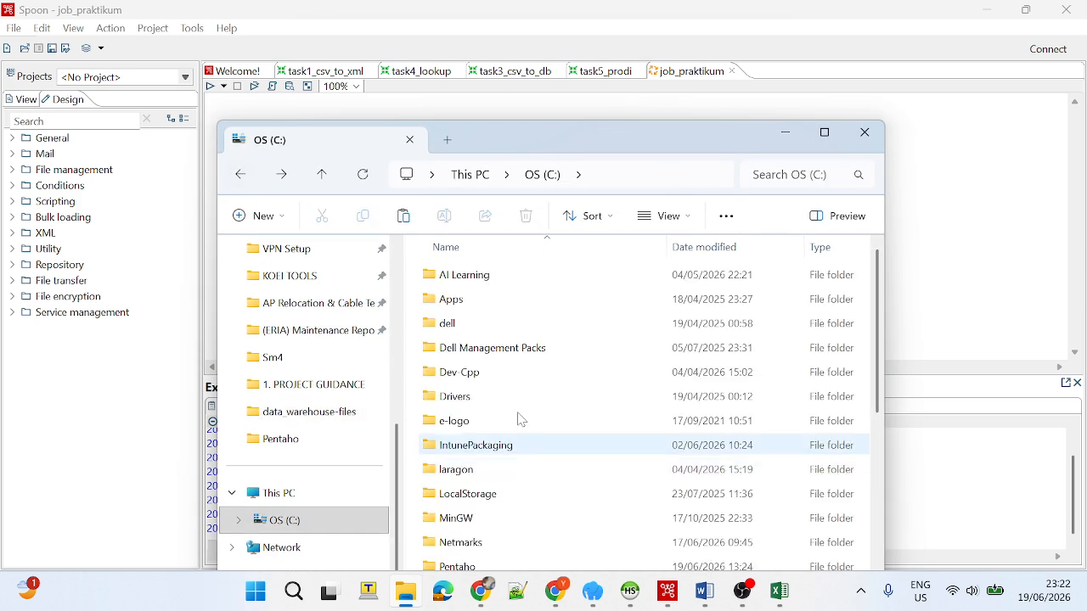
left_click(282, 177)
double_click(461, 274)
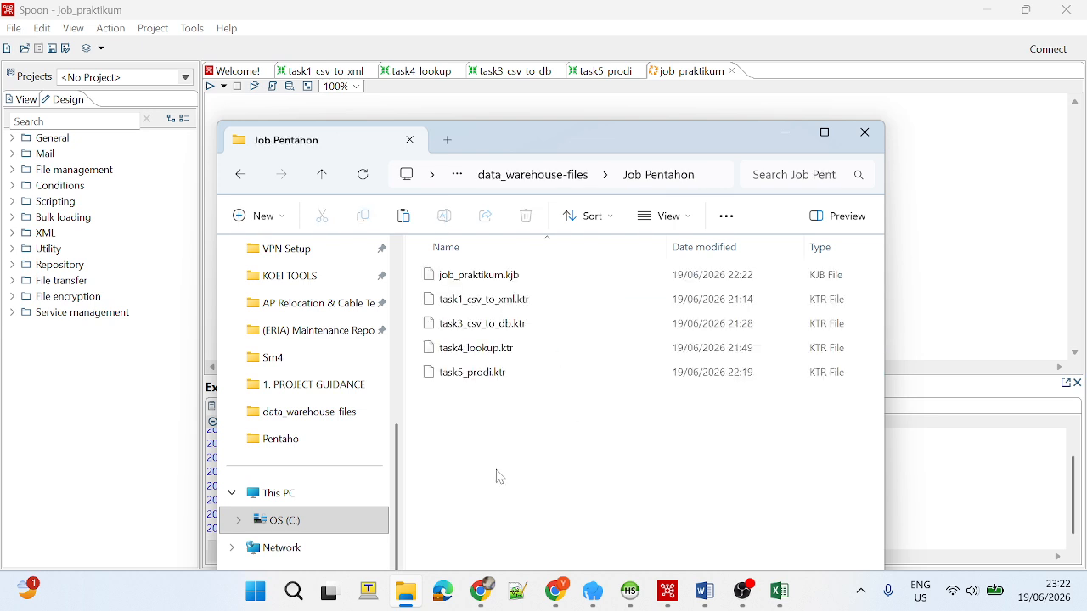
key("ctrl+v")
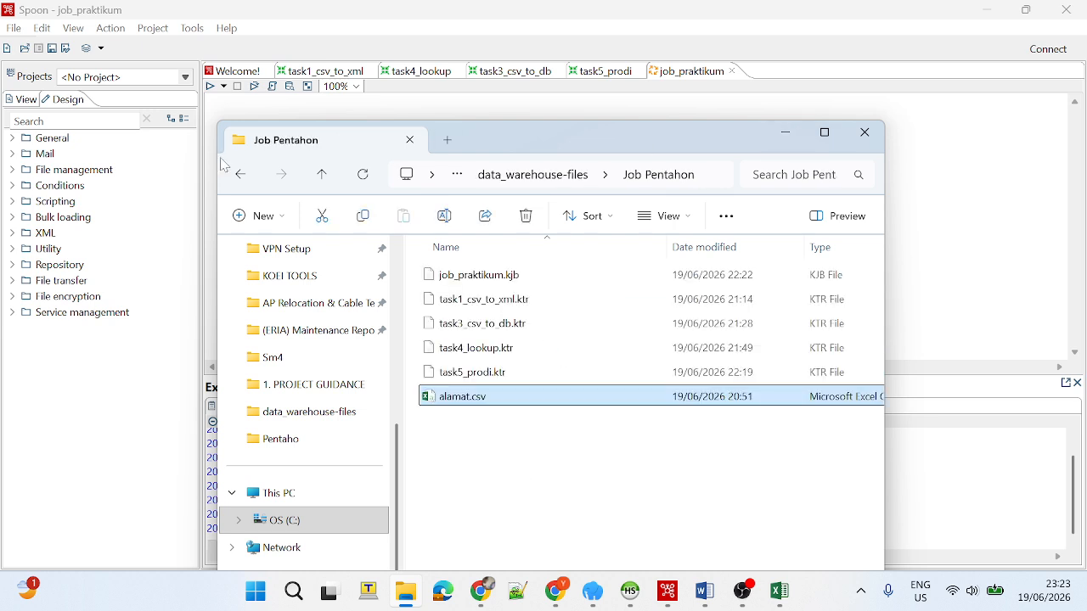
left_click(243, 174)
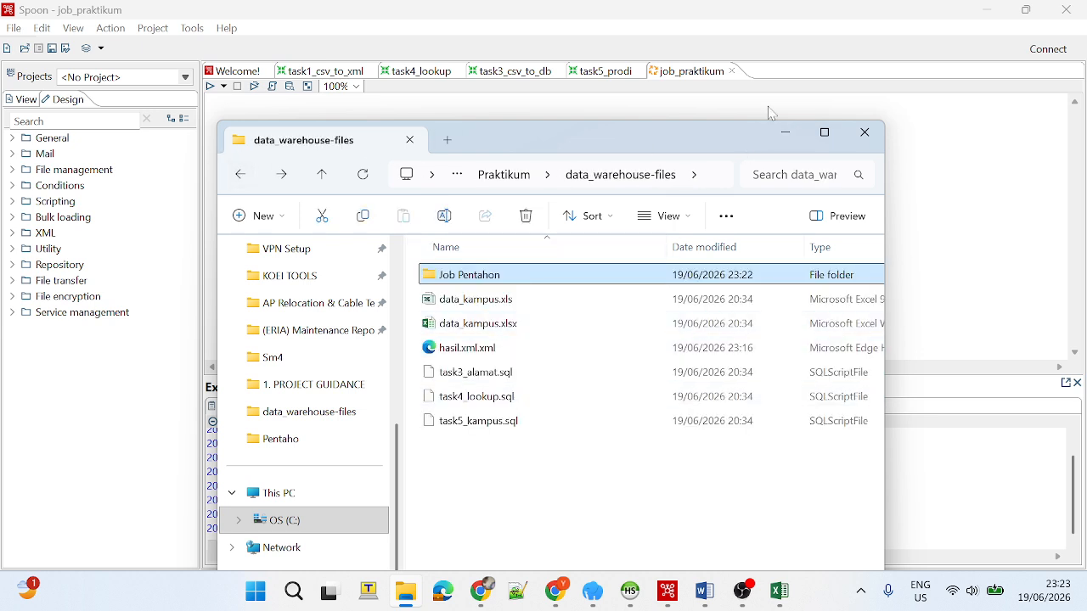
Return to Spoon, run job_praktikum with alamat.csv absent from data_warehouse-files, and check the File exists result in the execution log.
left_click(786, 134)
left_click(210, 85)
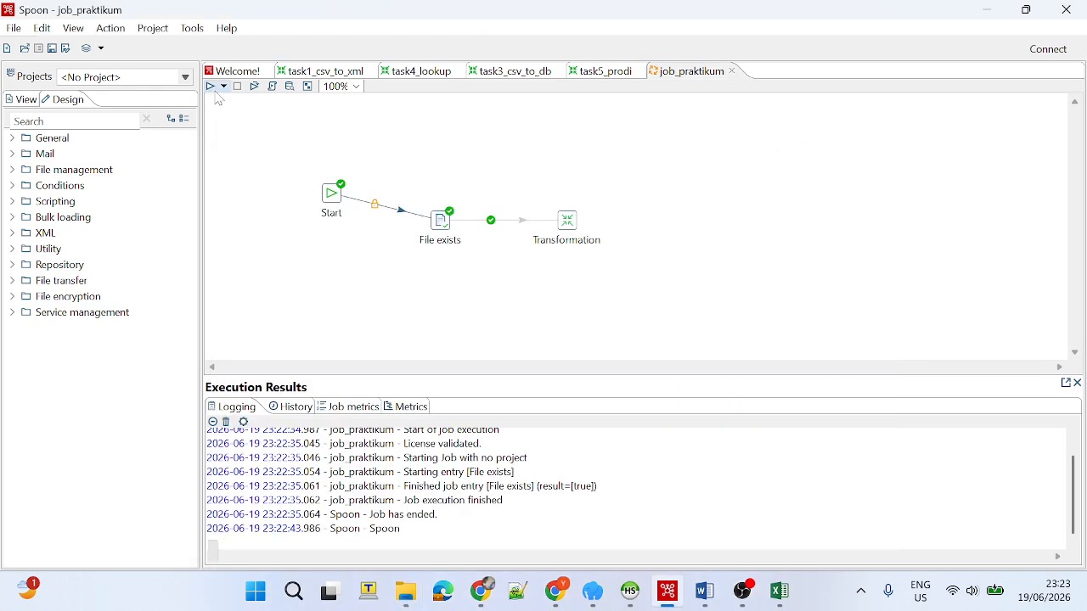
left_click(657, 439)
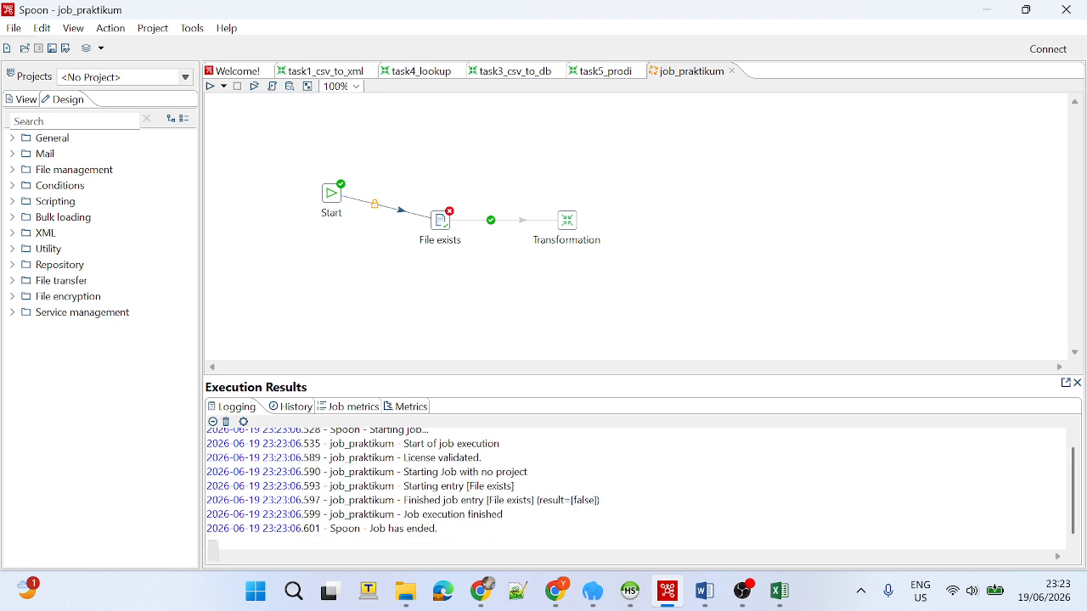
left_click_drag(600, 500, 405, 501)
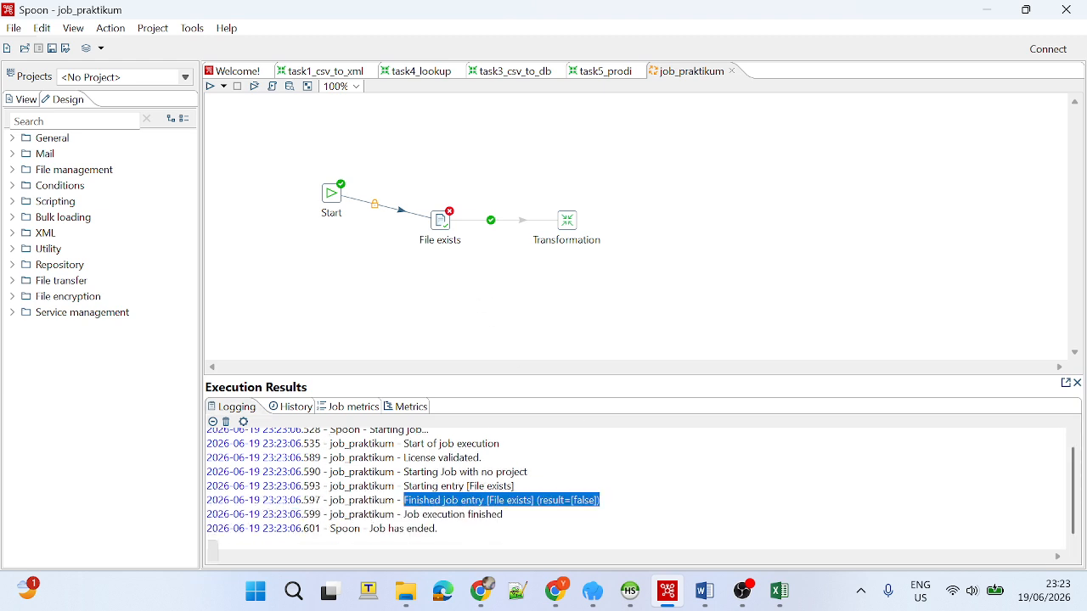
double_click(585, 500)
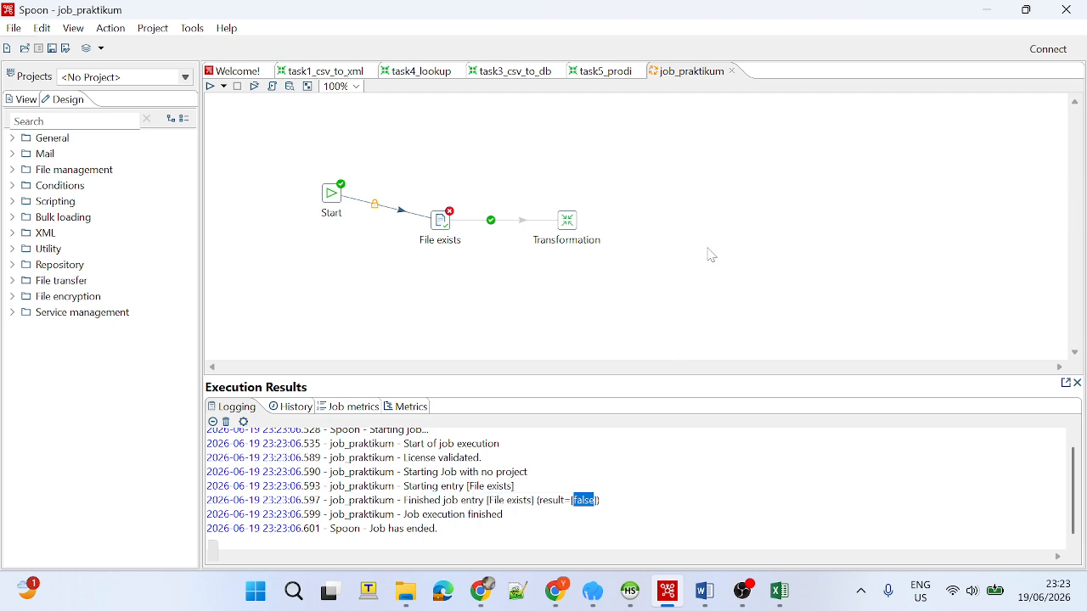
Move alamat.csv from the Job Pentahon subfolder back into the data_warehouse-files folder and put the file window away.
left_click(406, 592)
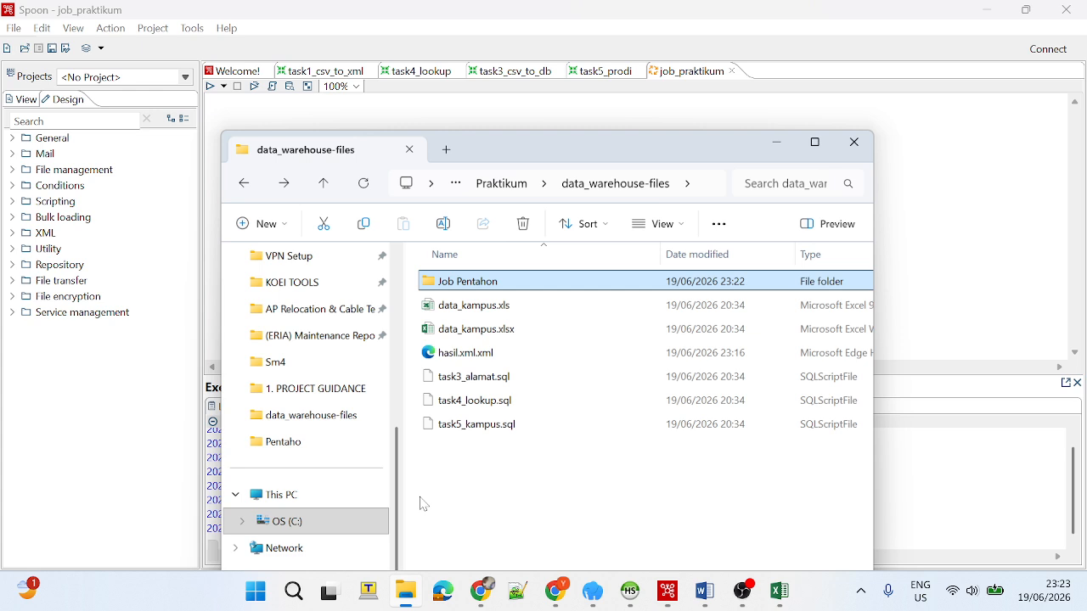
double_click(502, 281)
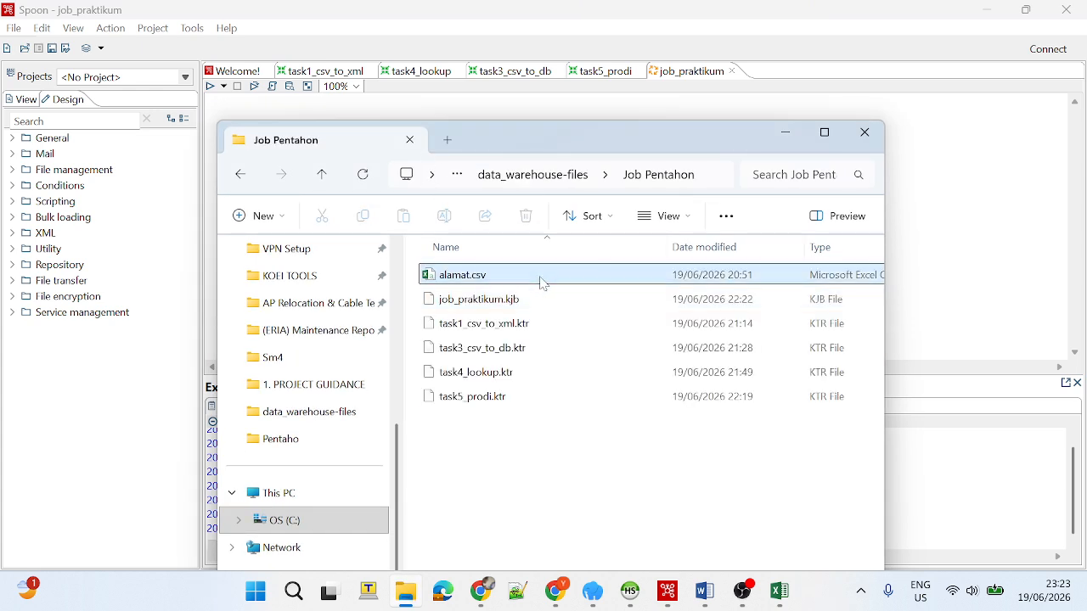
left_click(544, 284)
left_click(241, 176)
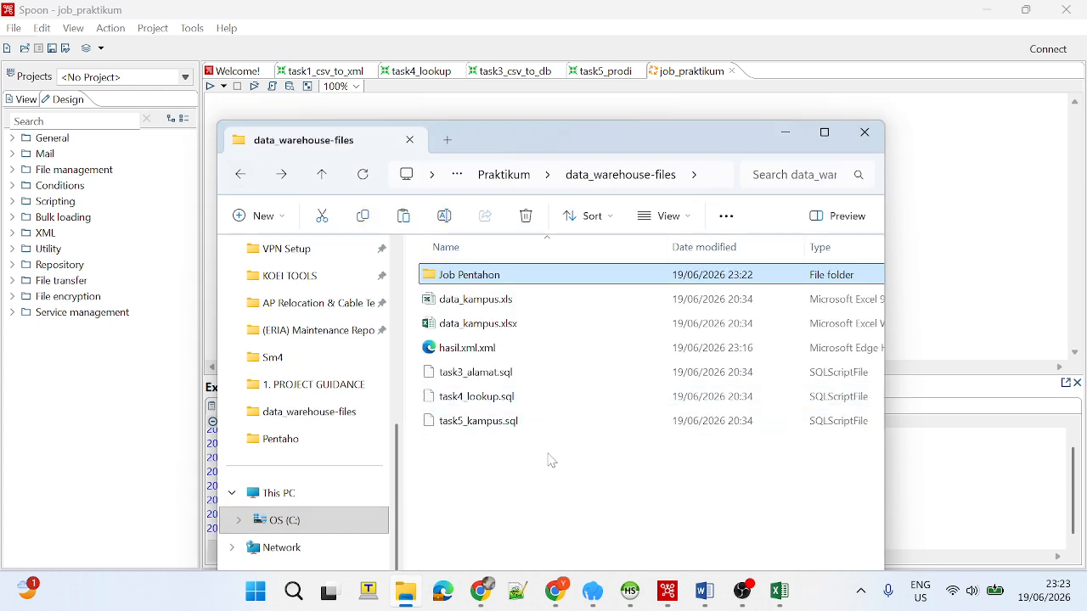
key("ctrl+v")
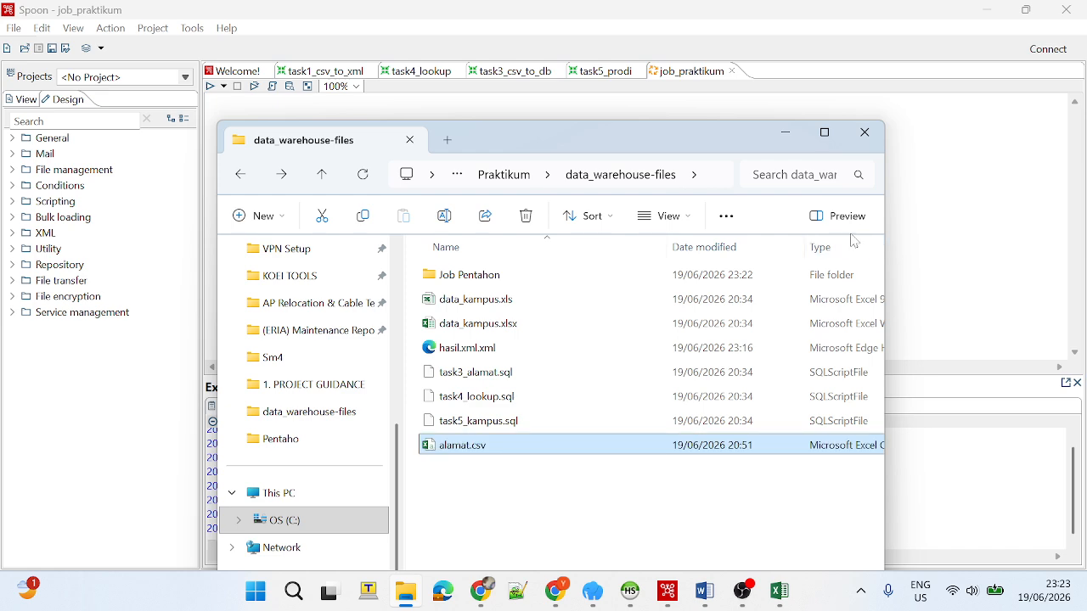
left_click(786, 136)
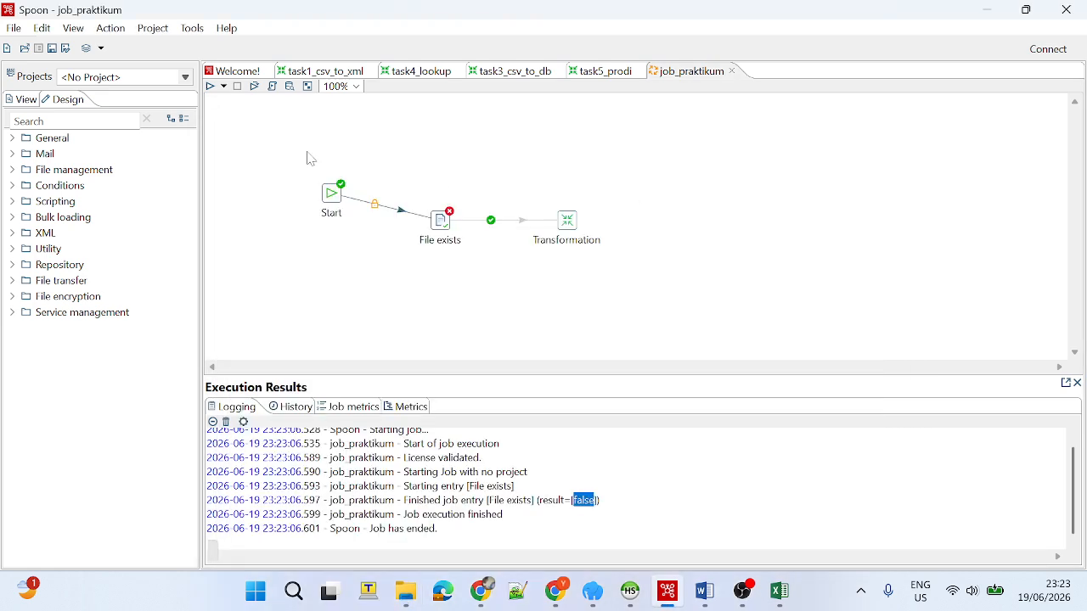
Rerun job_praktikum with the Pentaho local configuration after restoring alamat.csv and check the File exists result in the log.
left_click(210, 87)
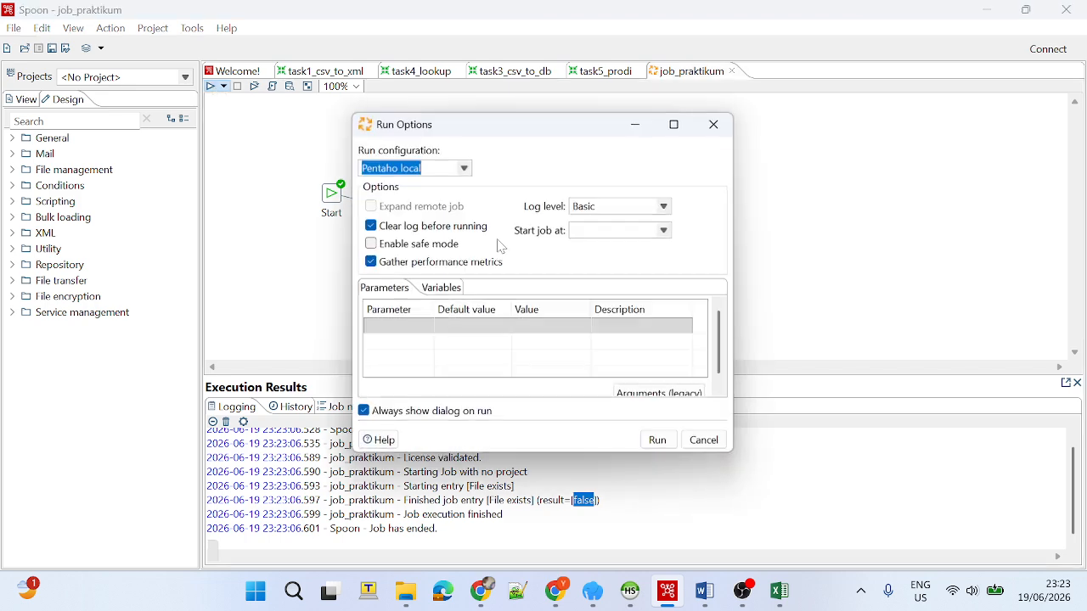
left_click(649, 440)
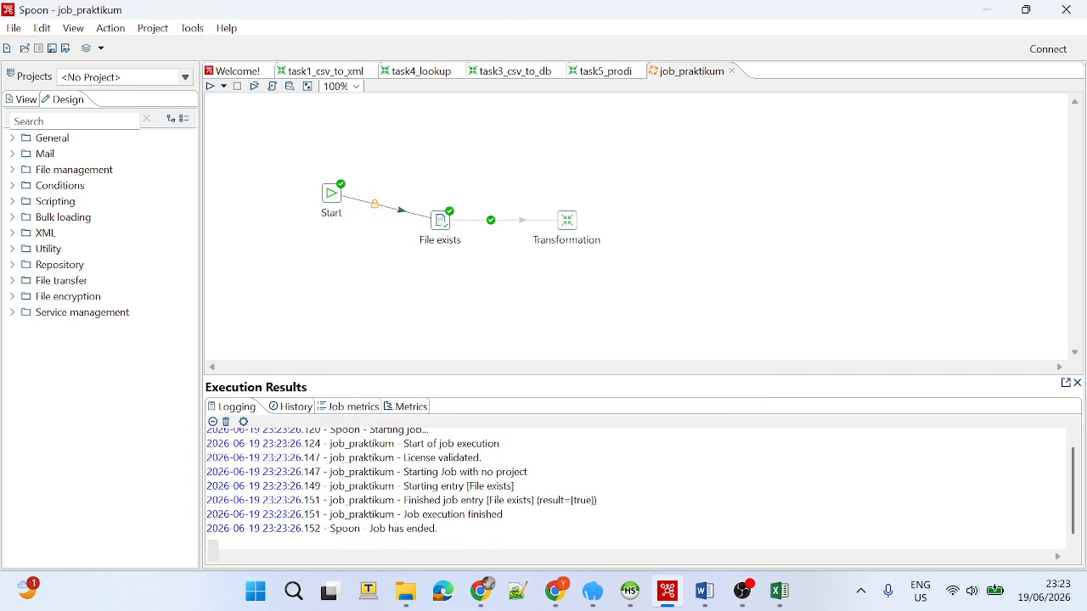
left_click_drag(408, 500, 598, 501)
double_click(584, 500)
left_click(746, 593)
left_click(751, 597)
left_click(751, 597)
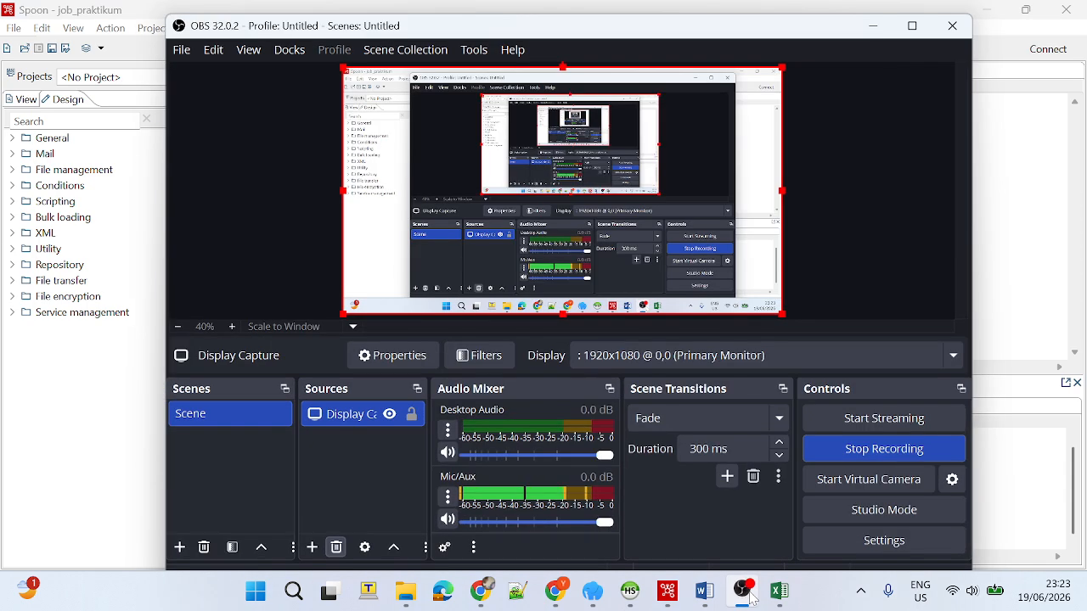